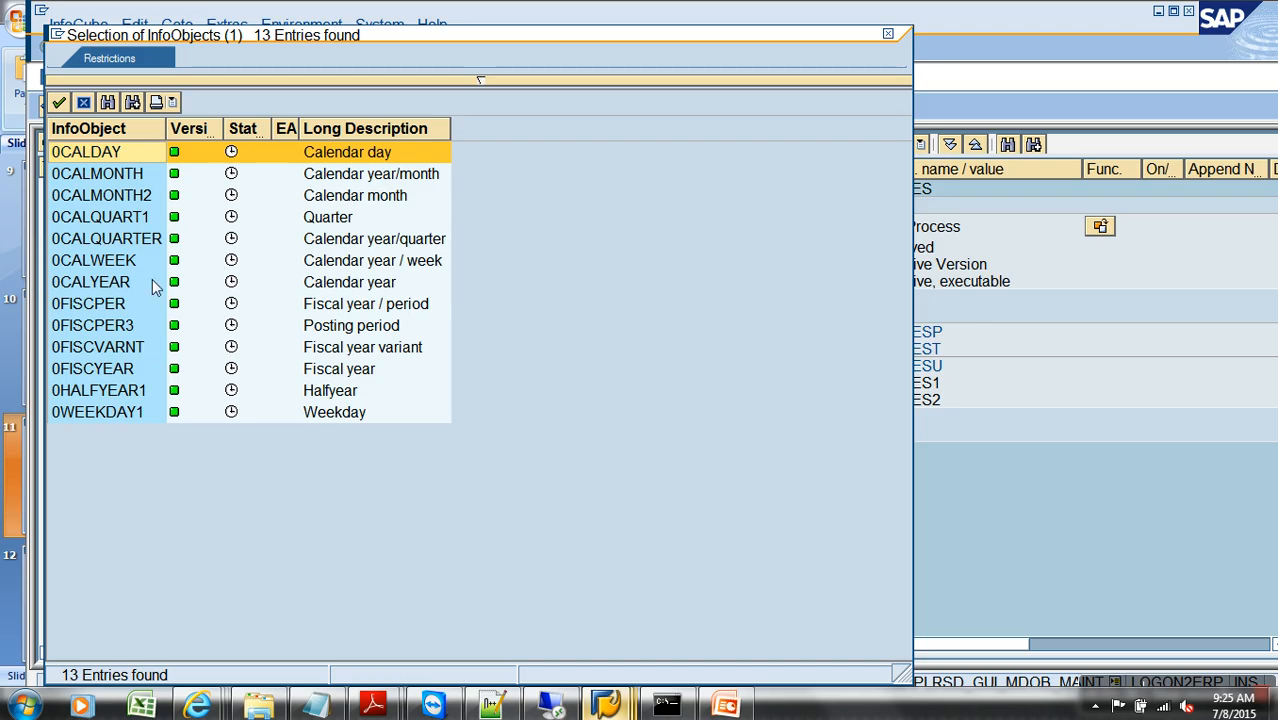
Insert all time InfoObjects from 0CALDAY through 0WEEKDAY1 into the cube's Time dimension and activate the InfoCube.
drag(127, 174, 149, 432)
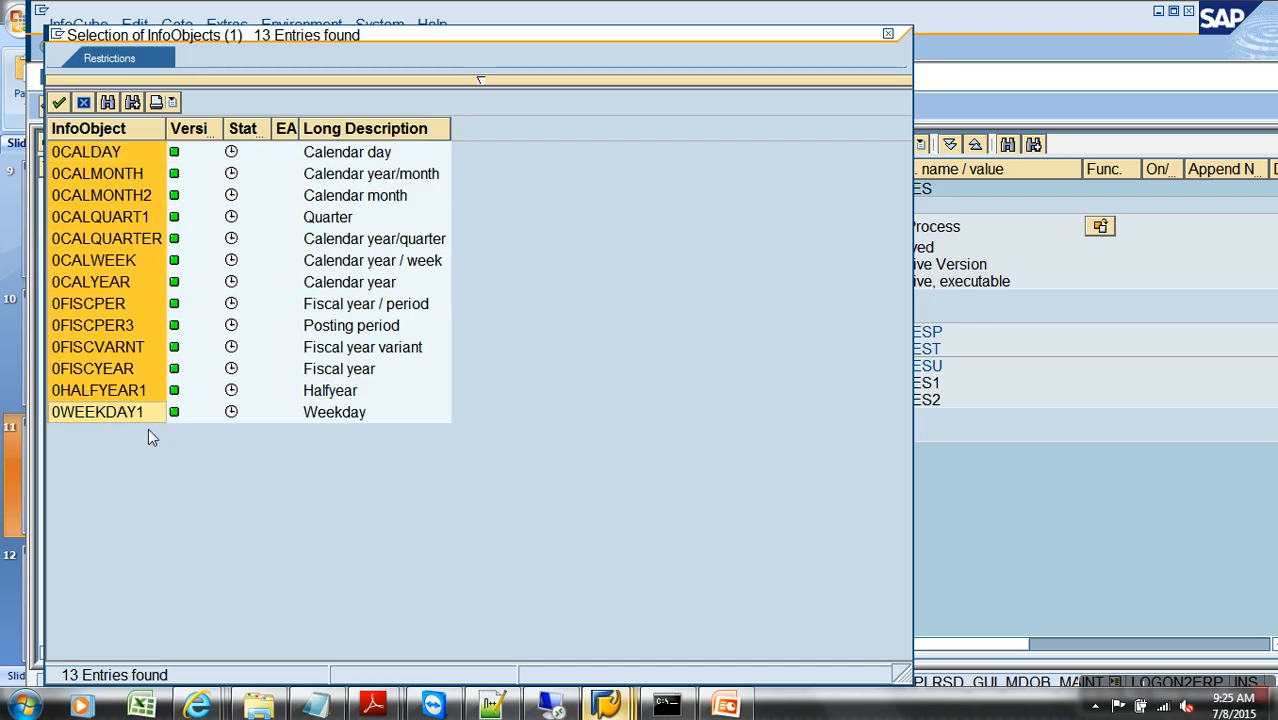
click(88, 106)
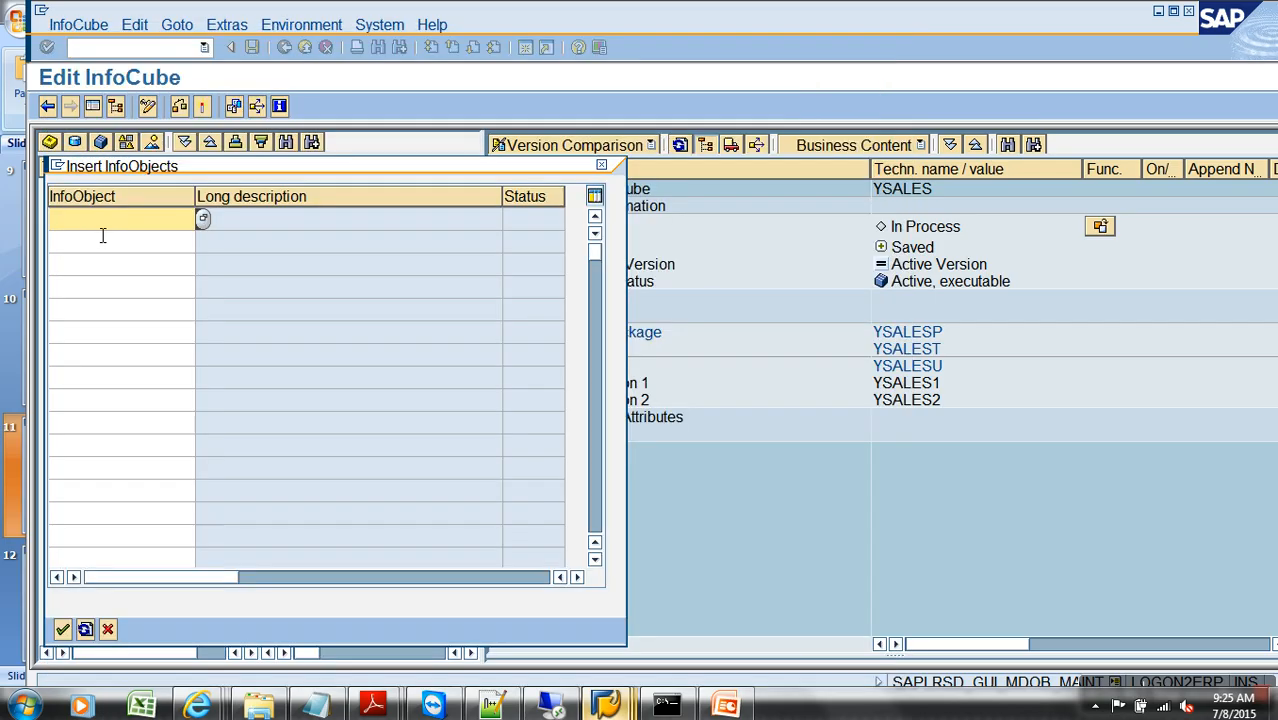
click(64, 630)
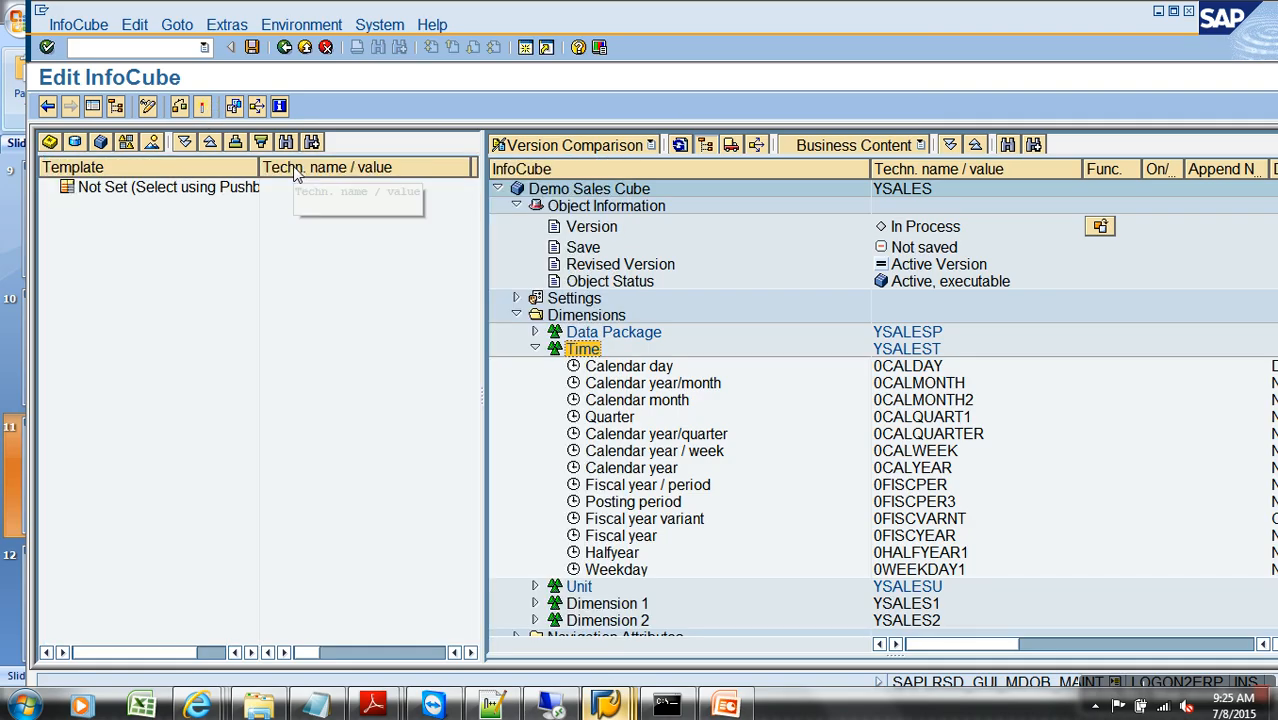
click(202, 107)
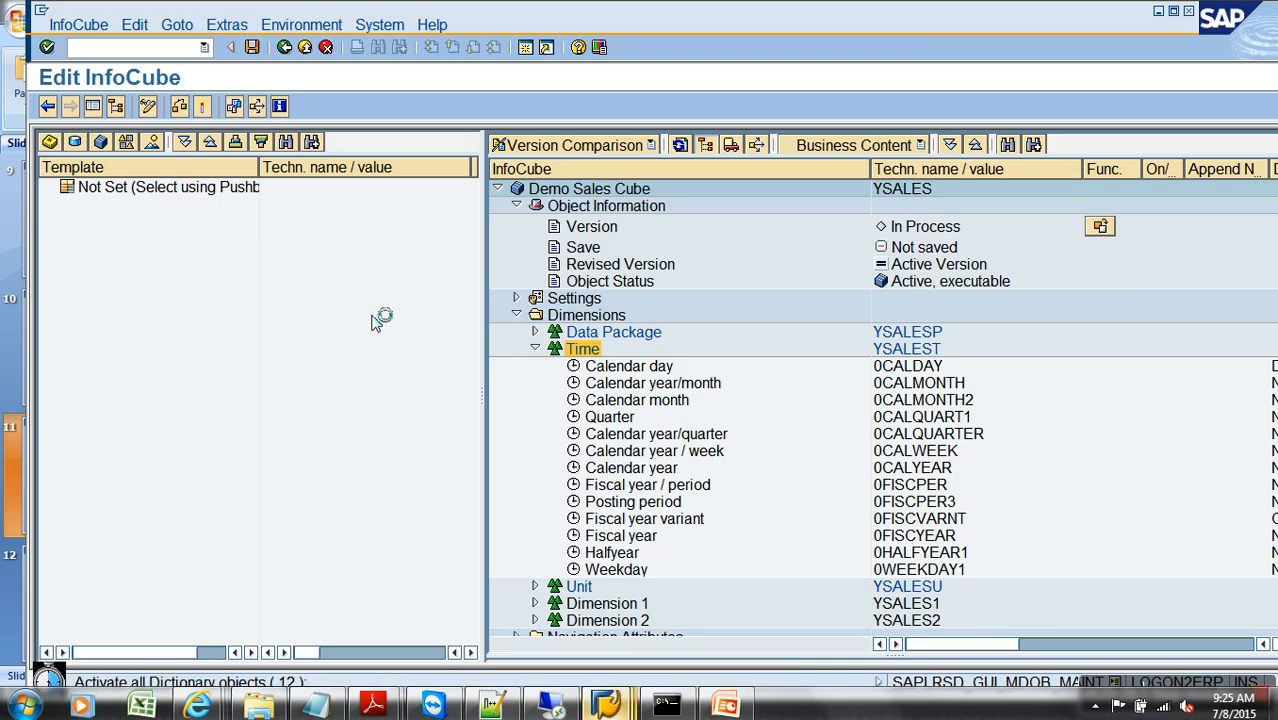
Open a new SAP session and run transaction sm50 to display the server's process overview.
key(alt+space)
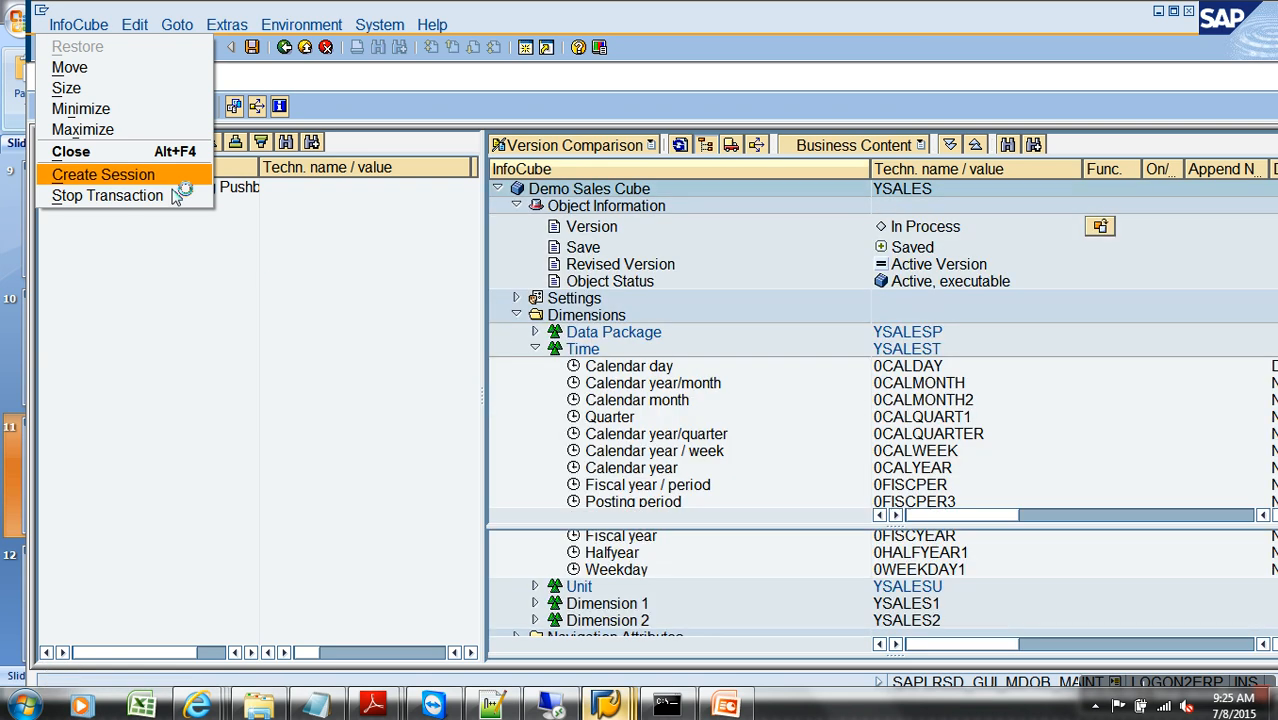
click(172, 178)
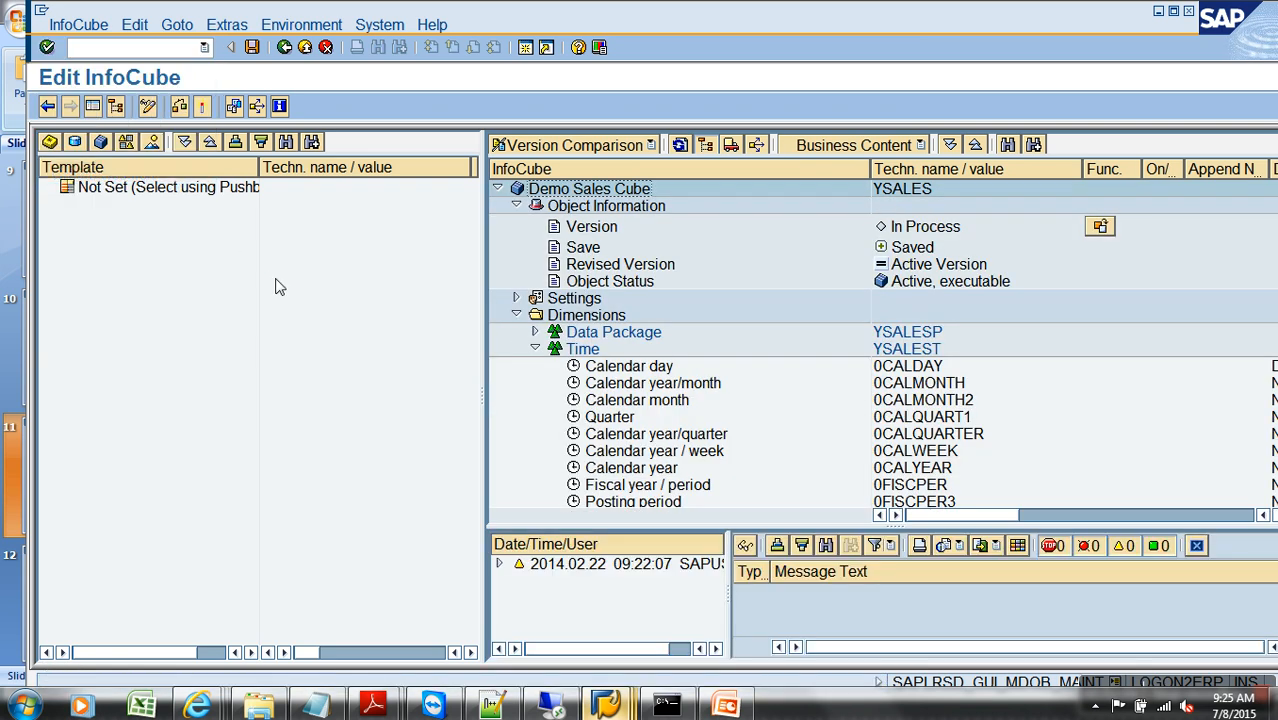
text(sm50)
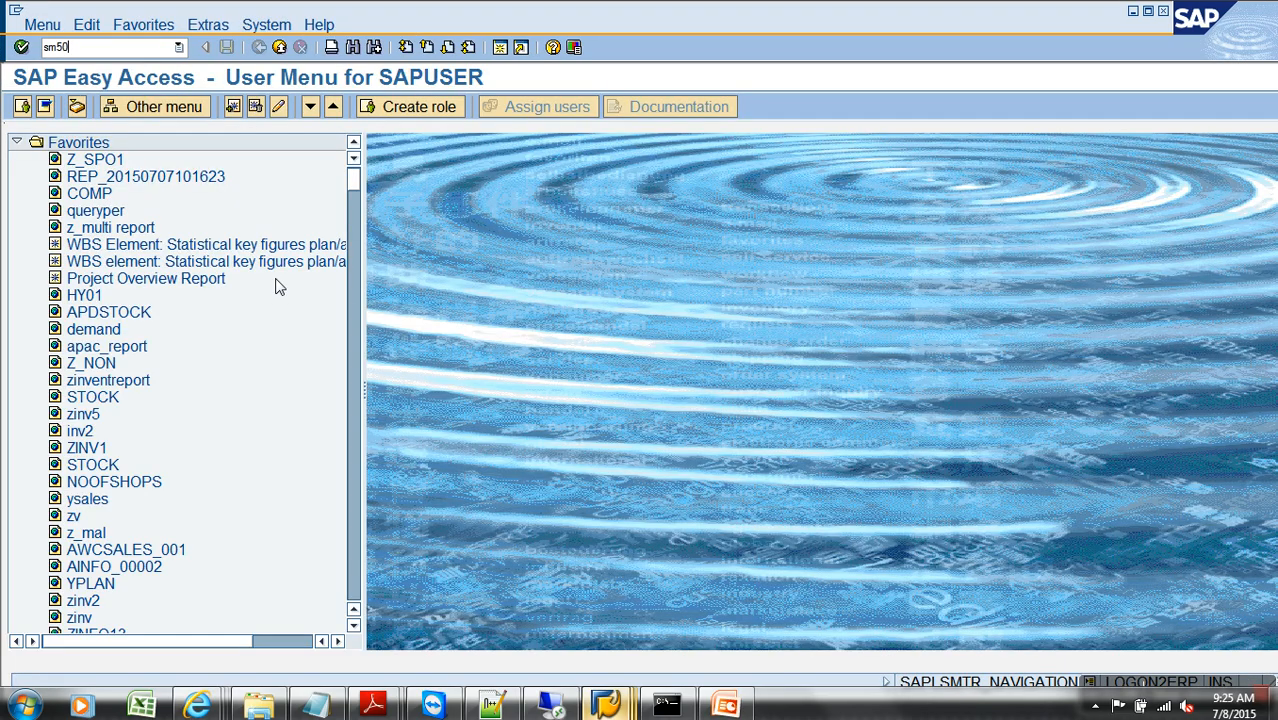
key(Return)
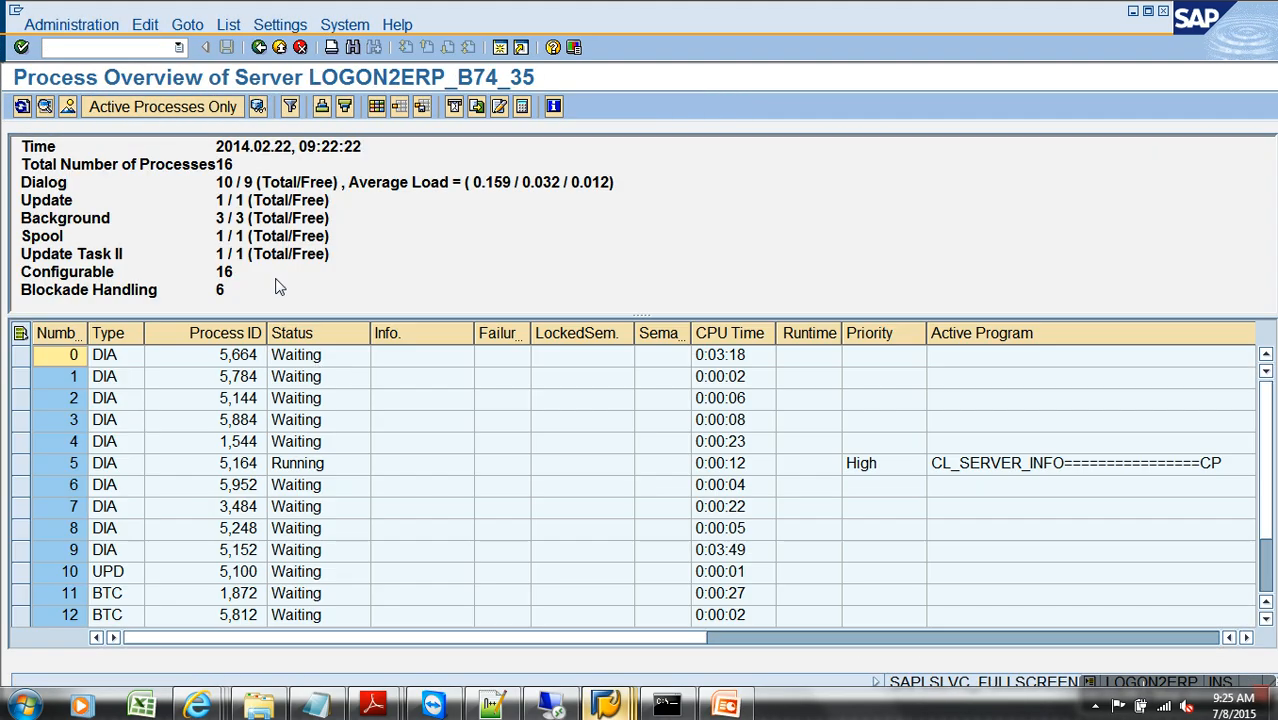
Examine the work process list for the running dialog process and its active program, and refresh the overview.
click(394, 466)
scroll(394, 468, down, 2)
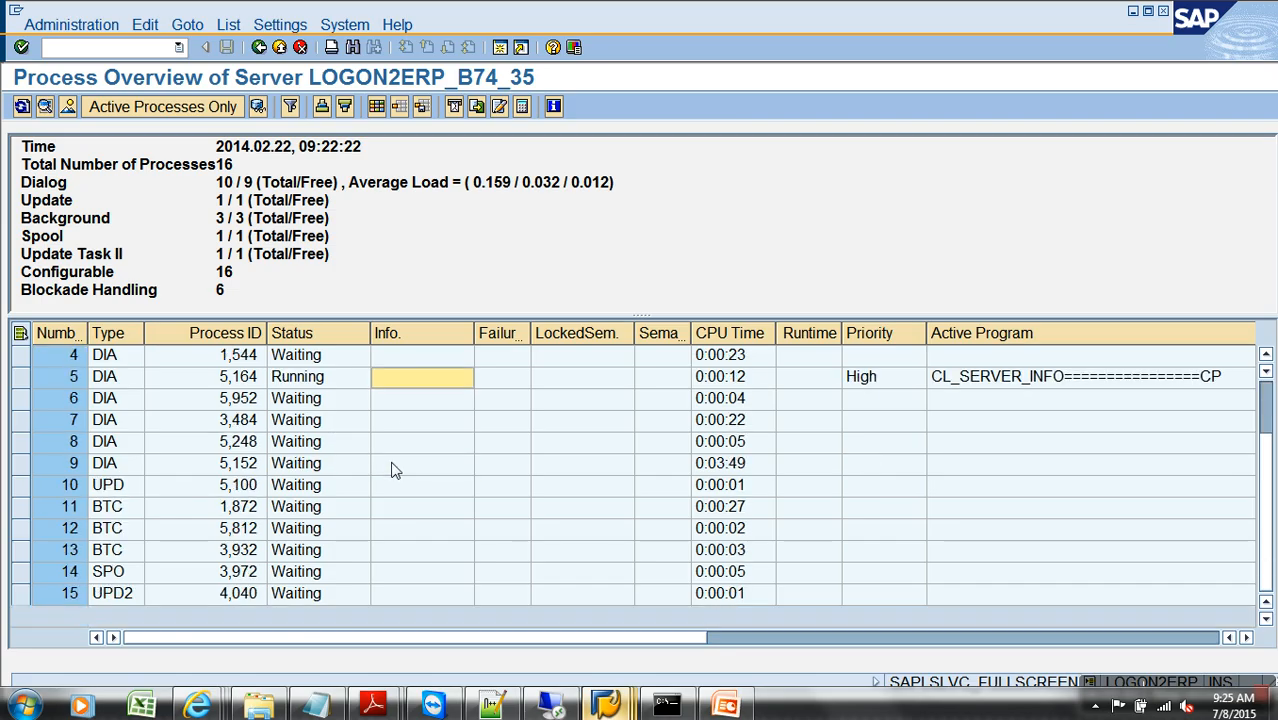
scroll(394, 471, up, 2)
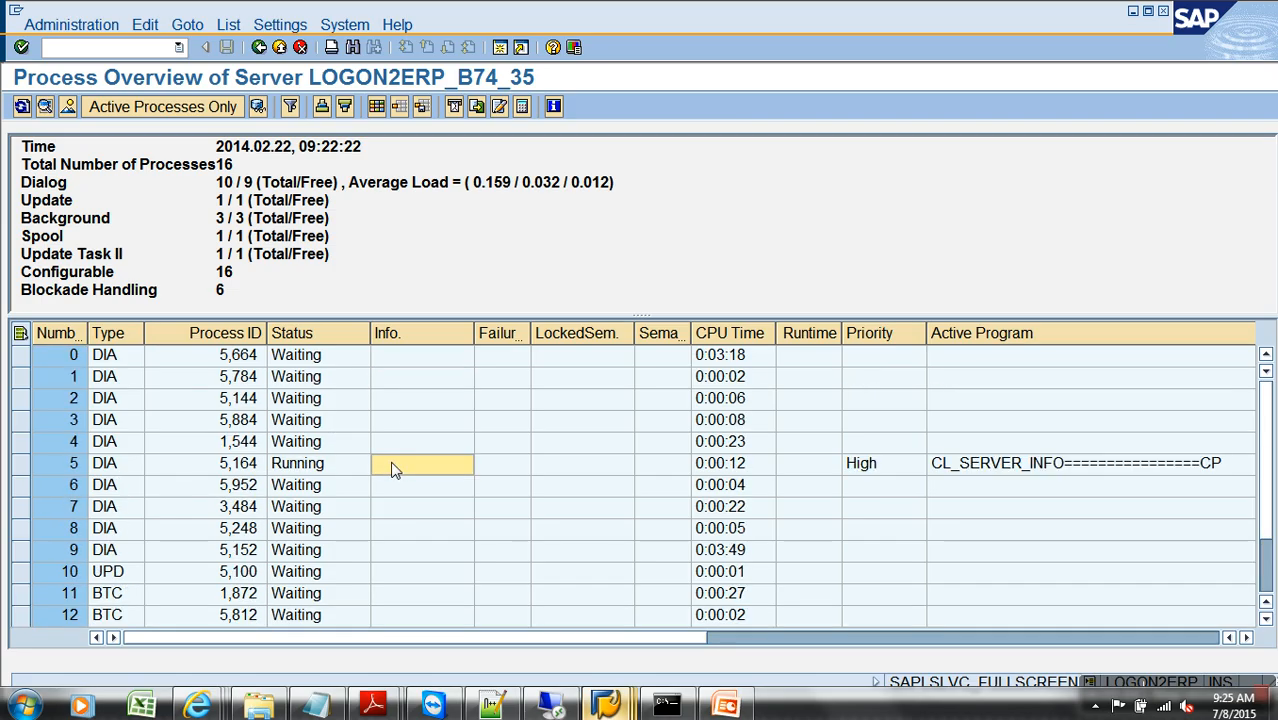
click(962, 469)
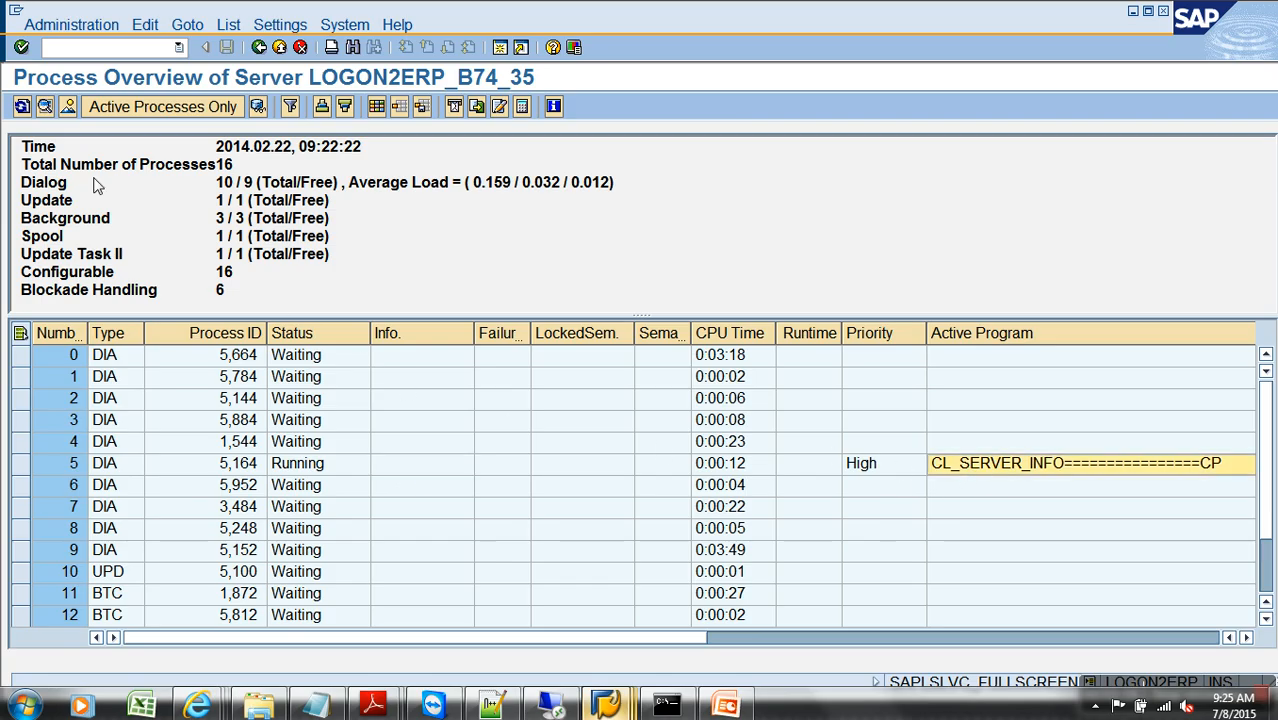
click(22, 108)
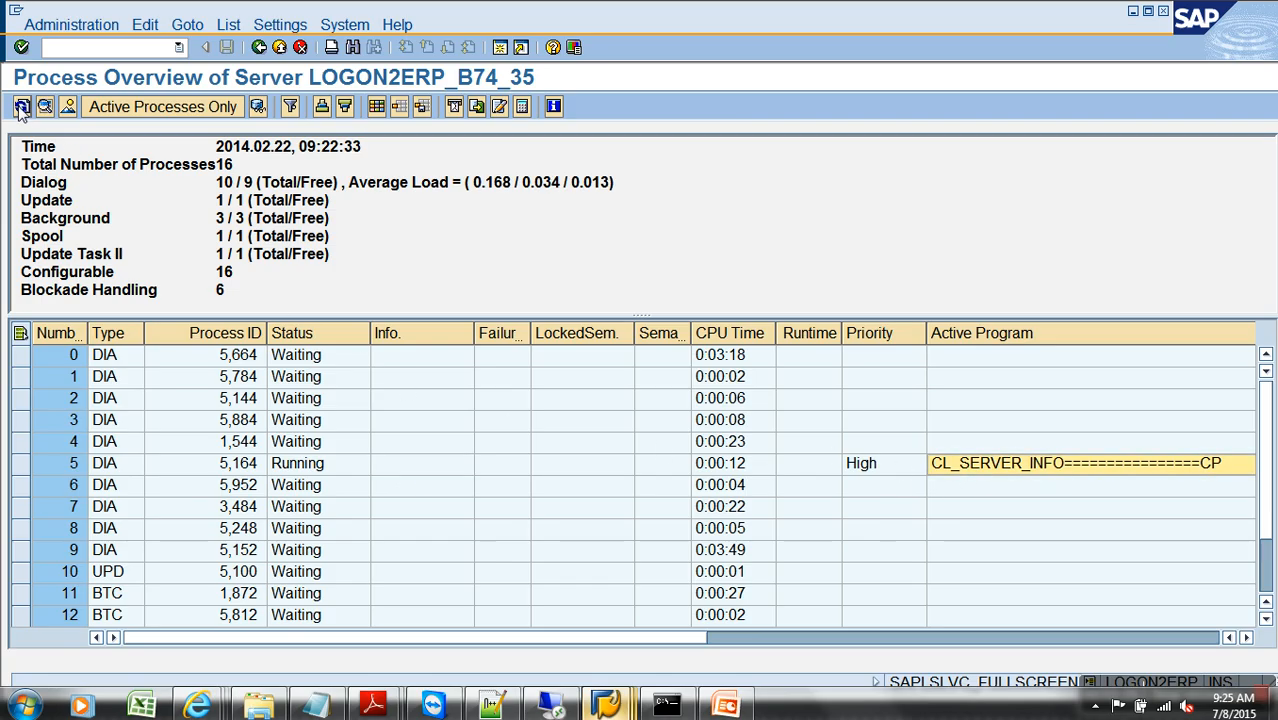
Return to the Modeling workbench from the InfoCube editor and delete the data contents of Demo Sales Cube (YSALES).
key(alt+Tab)
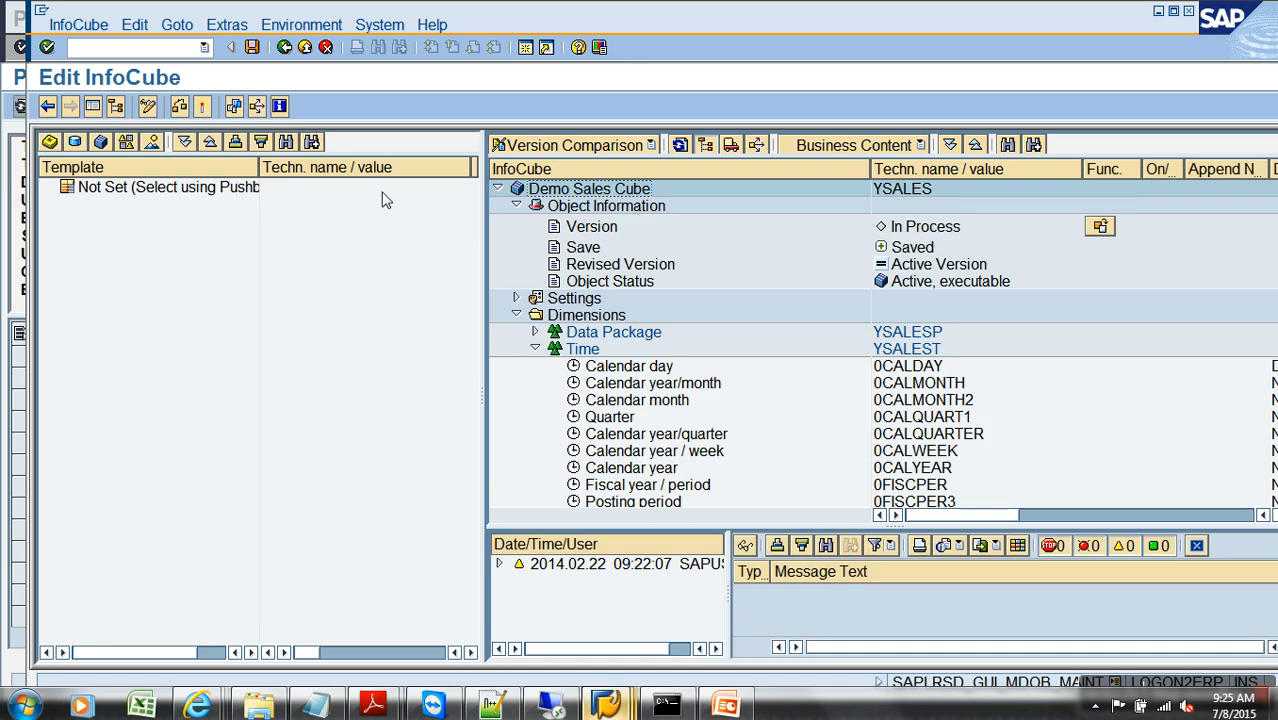
click(303, 50)
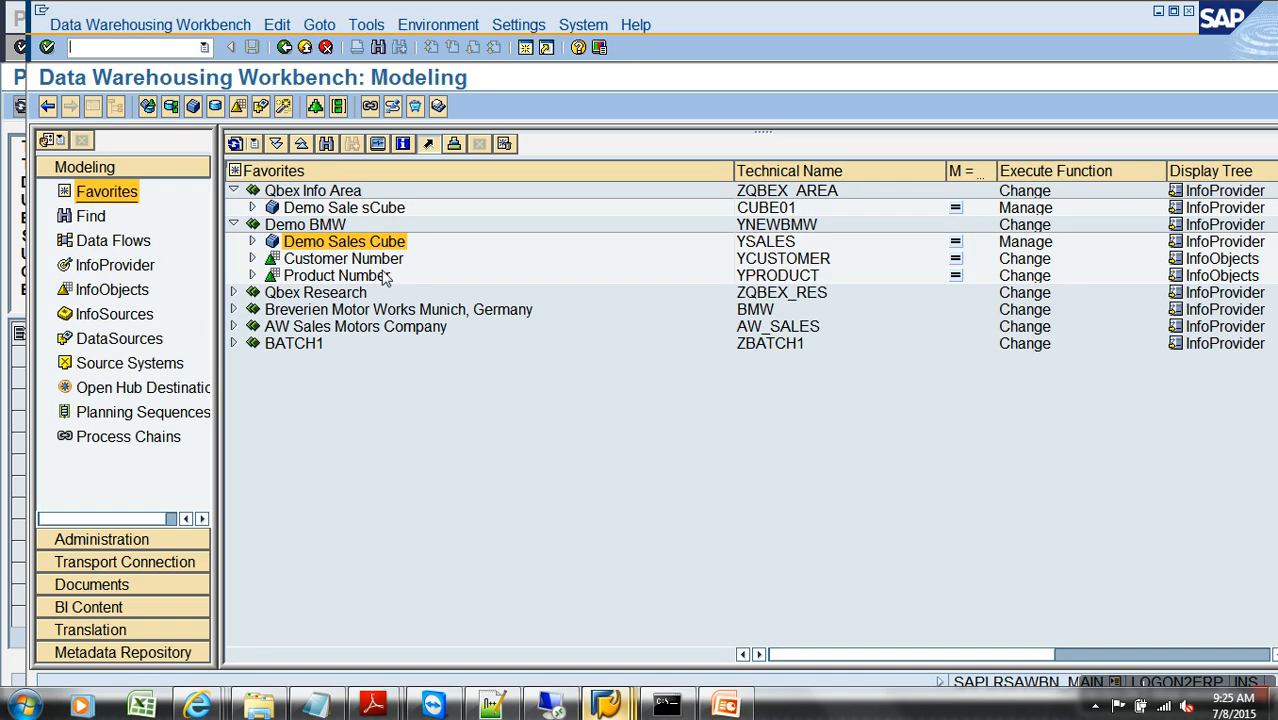
right_click(383, 248)
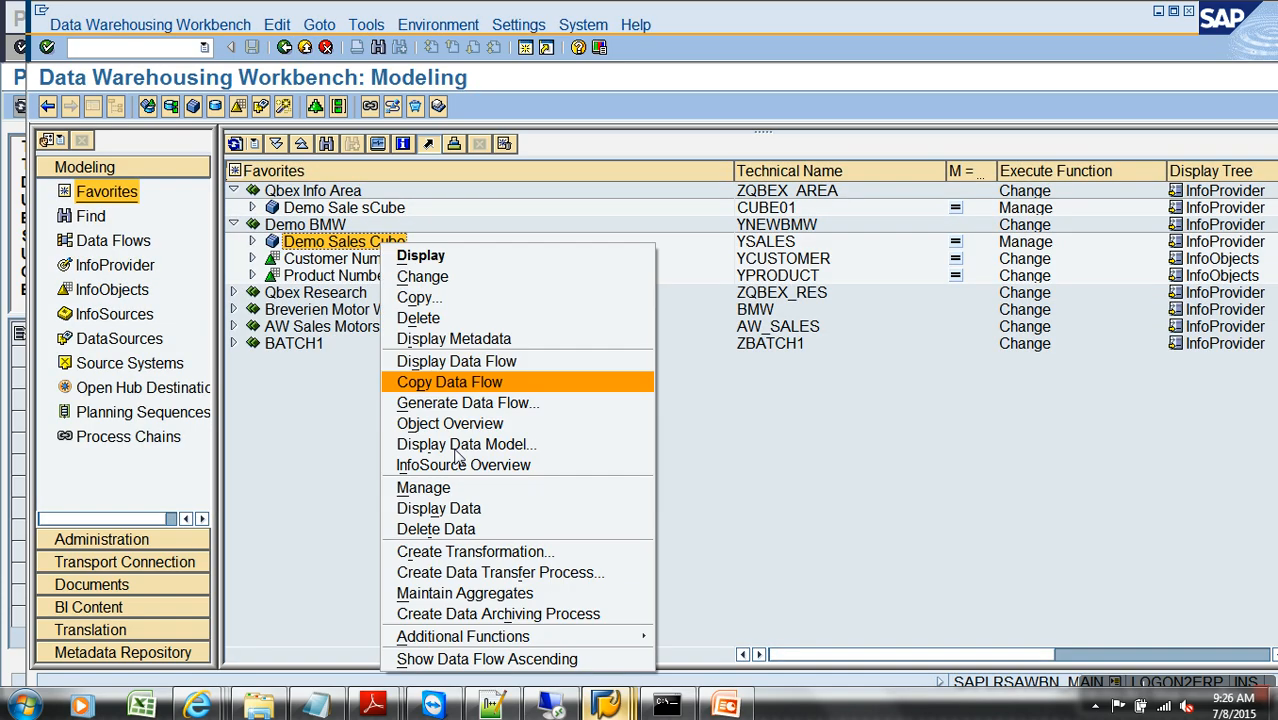
click(472, 530)
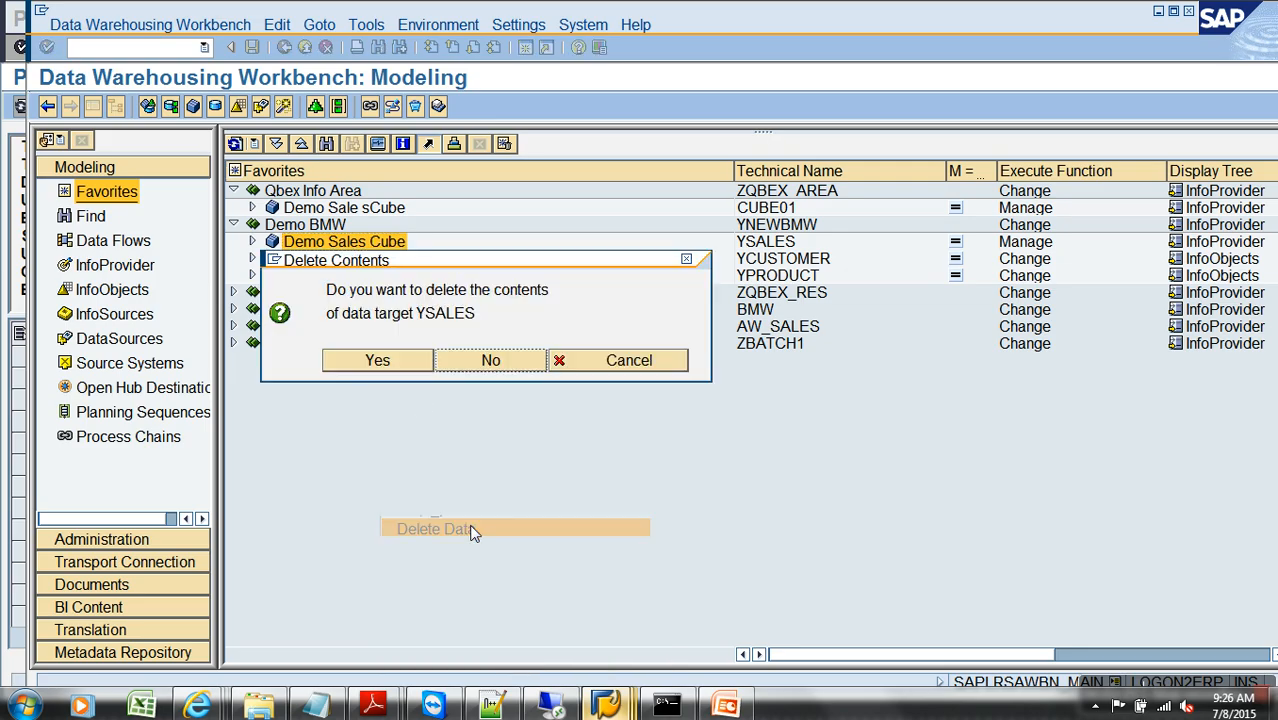
click(377, 360)
click(490, 386)
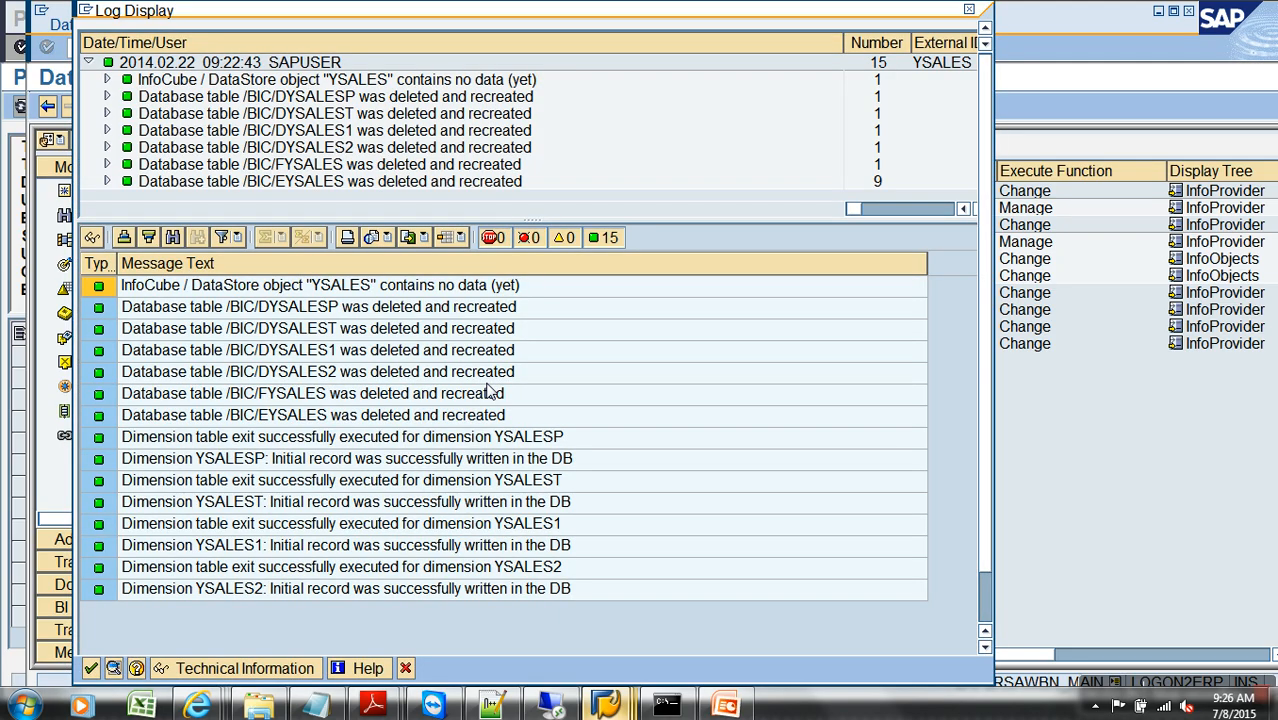
click(98, 667)
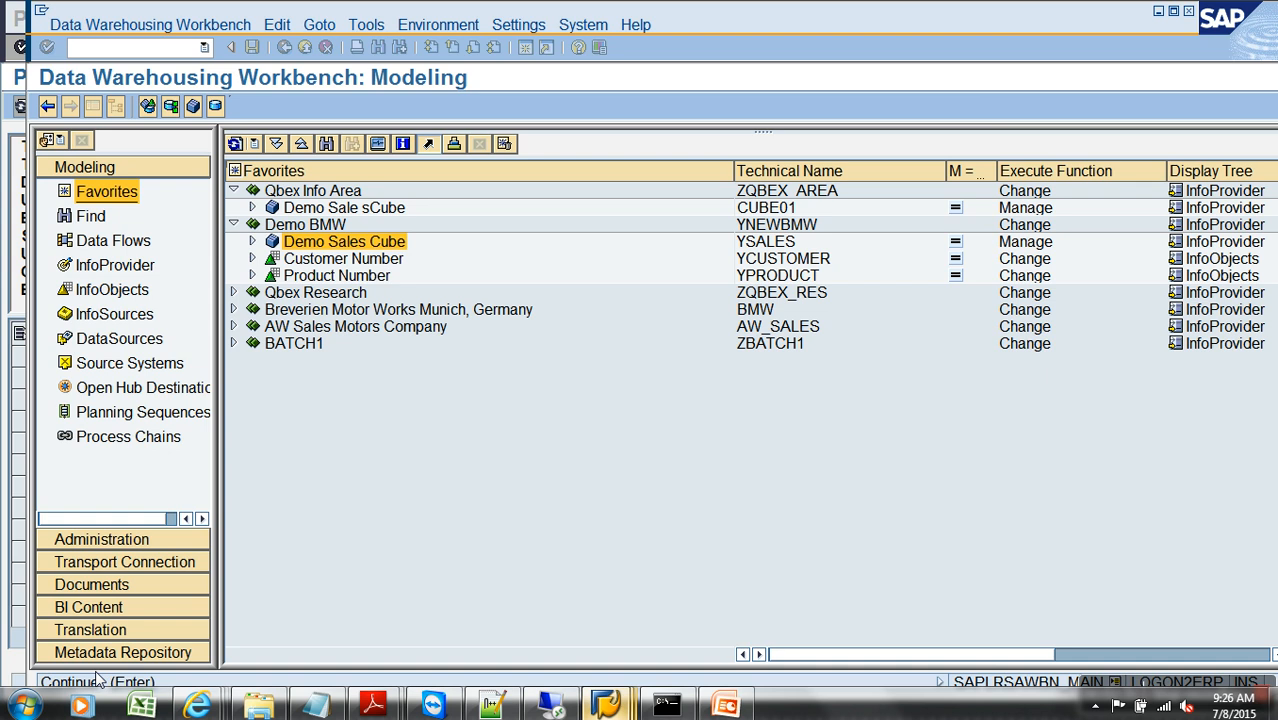
Open Demo Sales Cube for changing and bring up its DB partitioning settings.
right_click(332, 243)
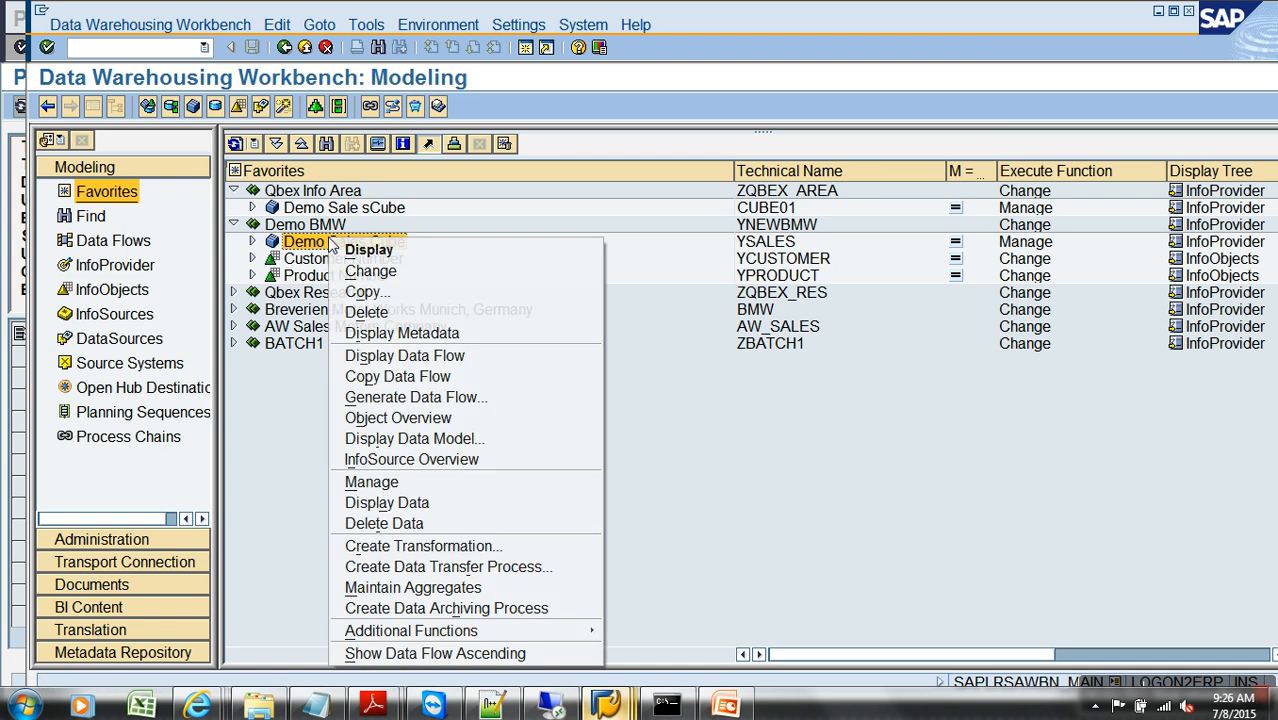
click(373, 270)
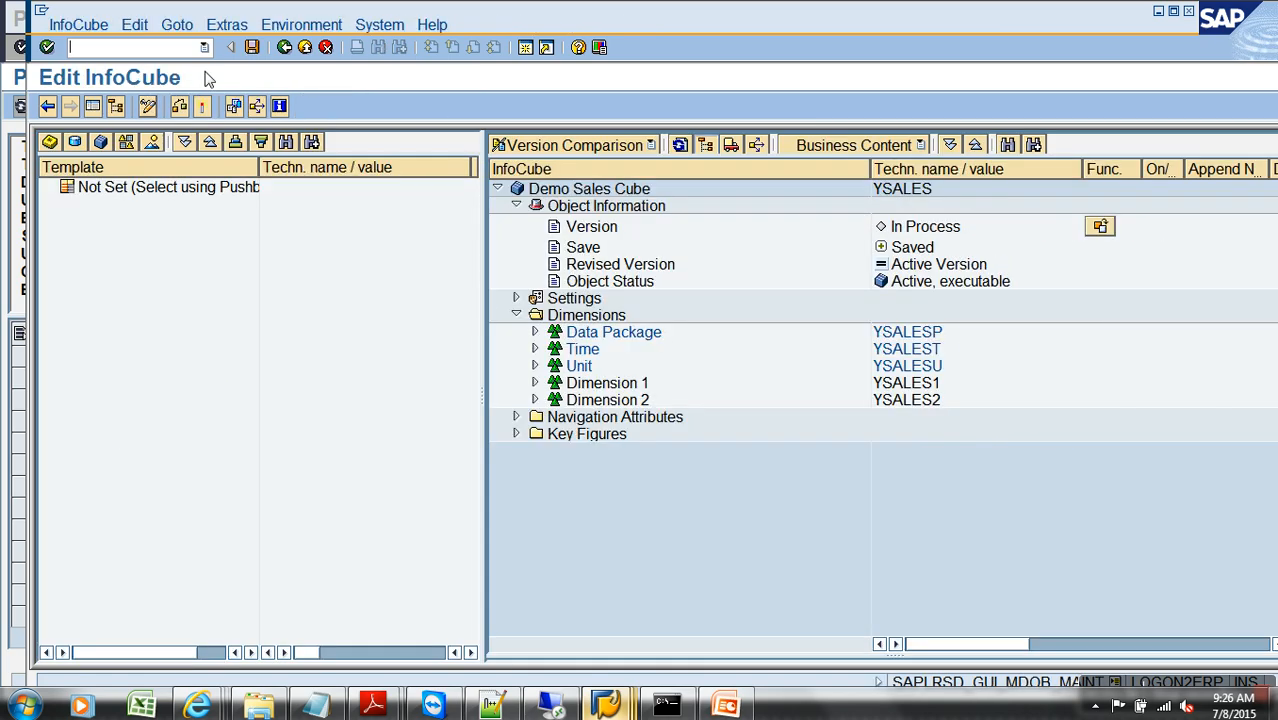
click(230, 26)
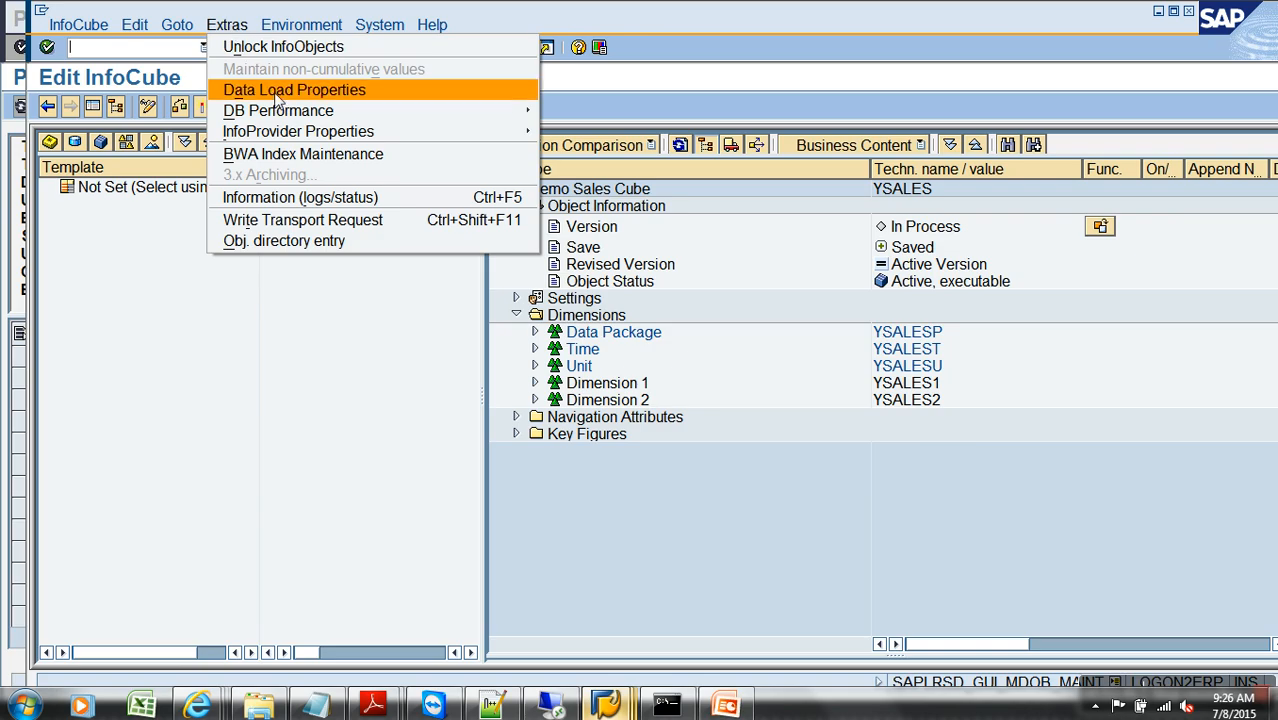
mouse_move(286, 110)
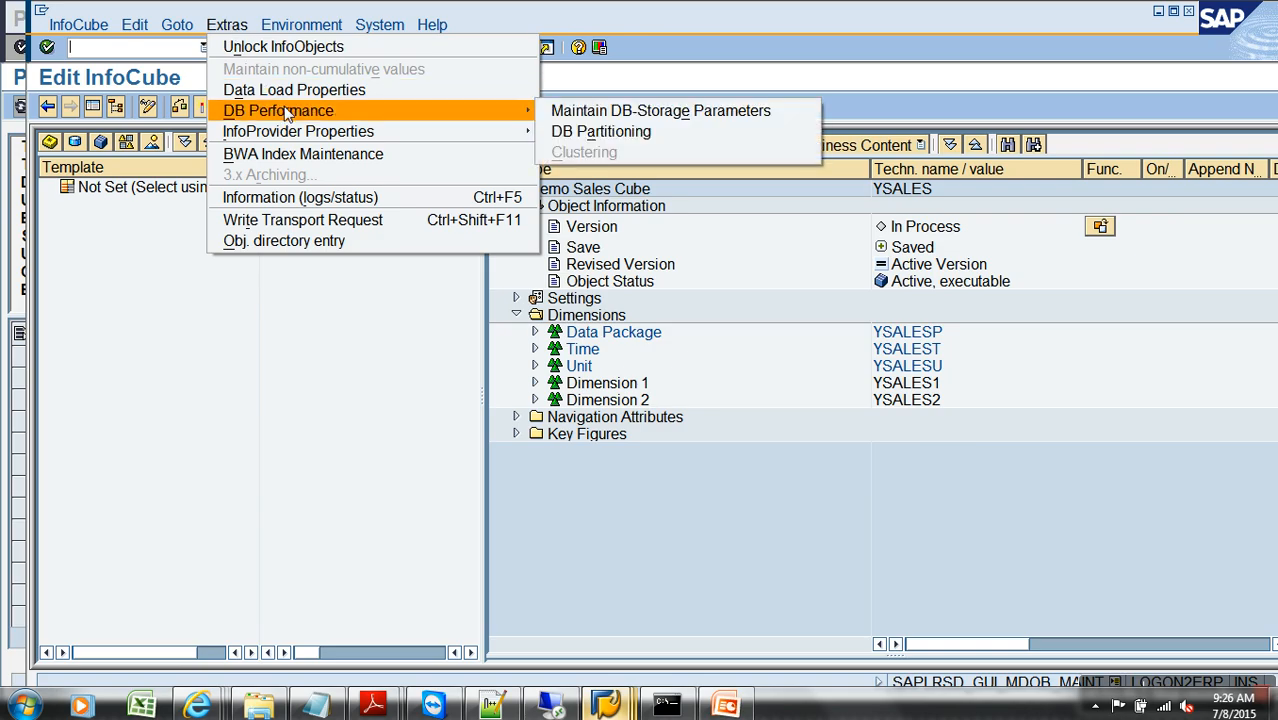
click(632, 140)
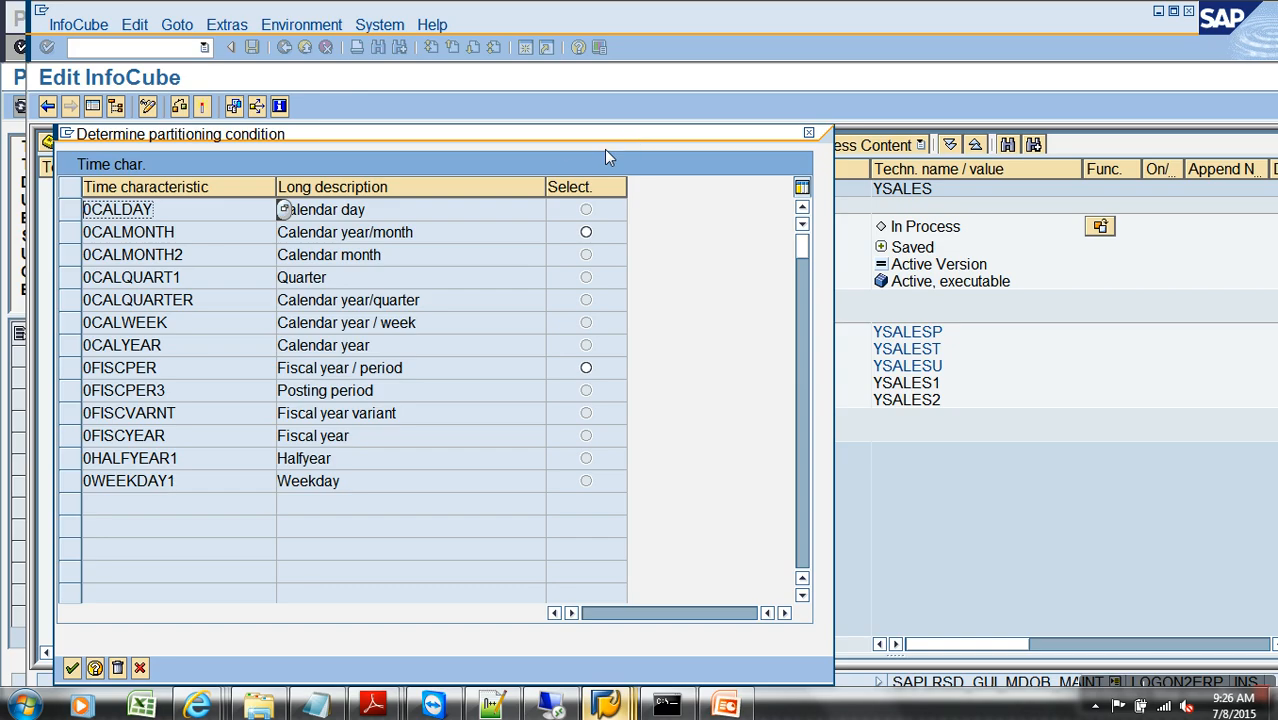
Choose 0CALMONTH (Calendar year/month) as the time characteristic for the partitioning condition.
drag(527, 136, 660, 93)
click(358, 257)
click(351, 393)
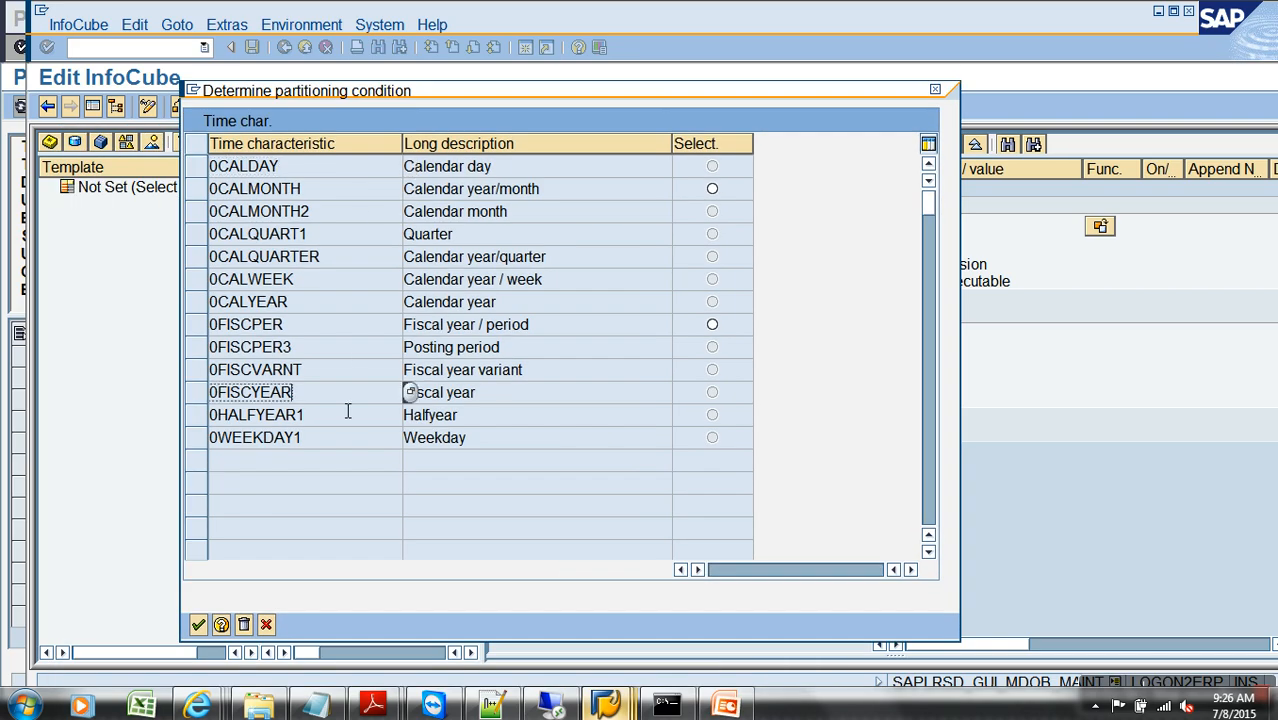
click(714, 194)
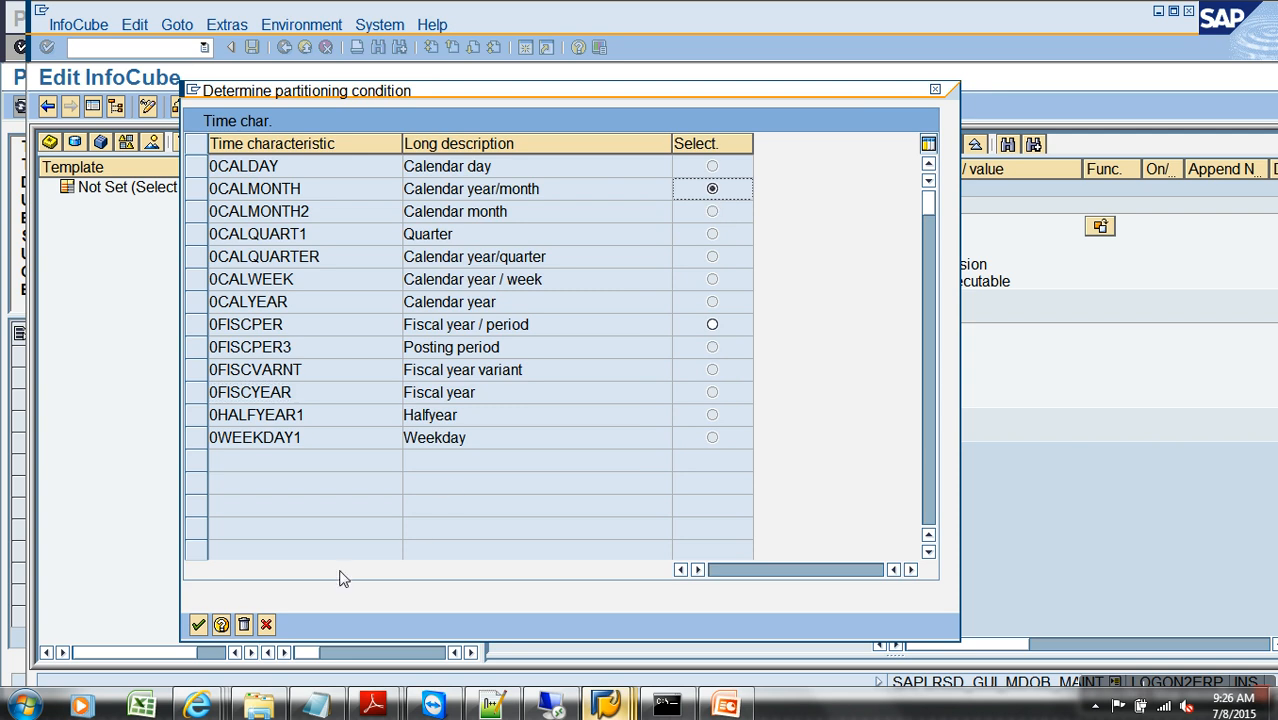
click(198, 626)
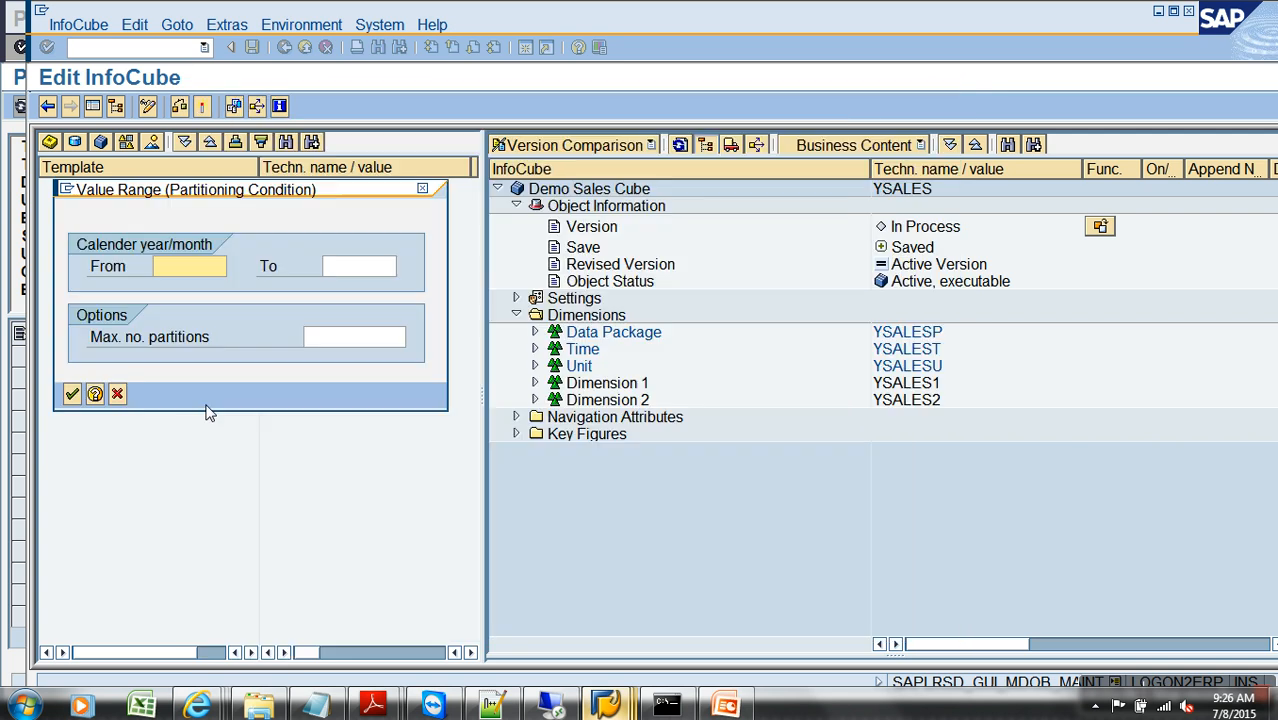
Try to set the calendar year/month partitioning range from 01.2015 to 03.2015.
text(01.2015)
key(Tab)
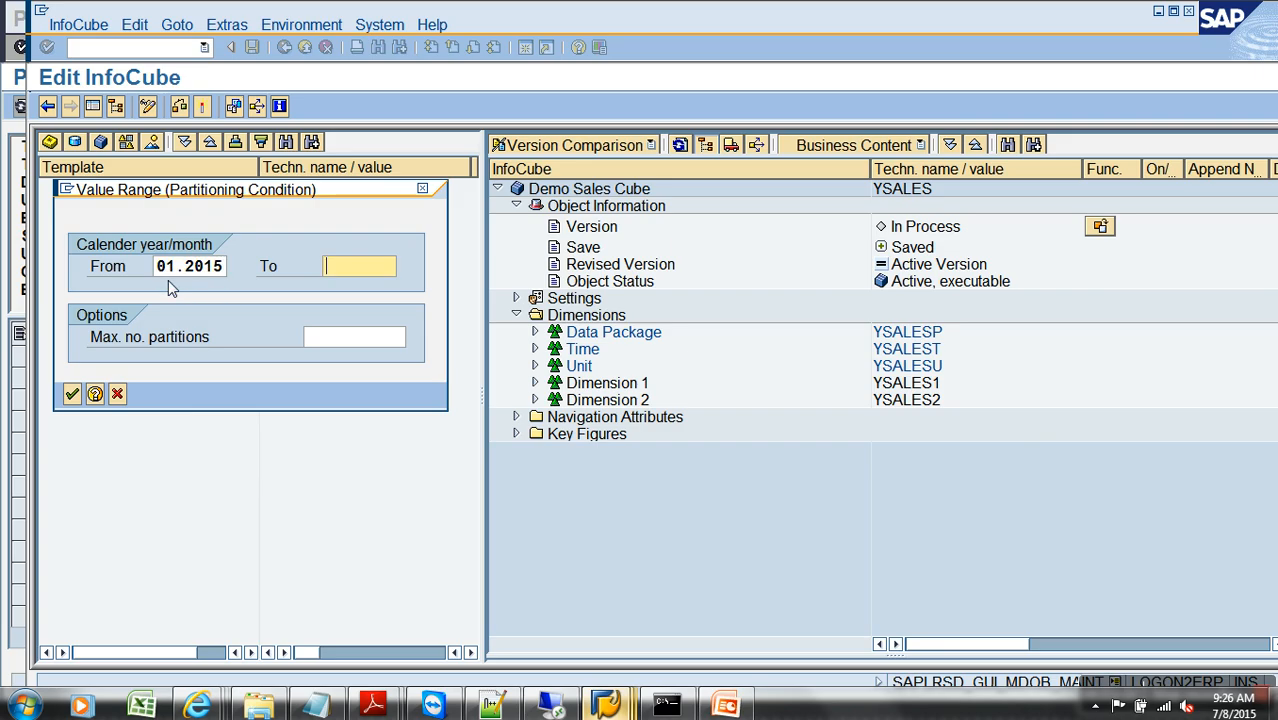
text(03.)
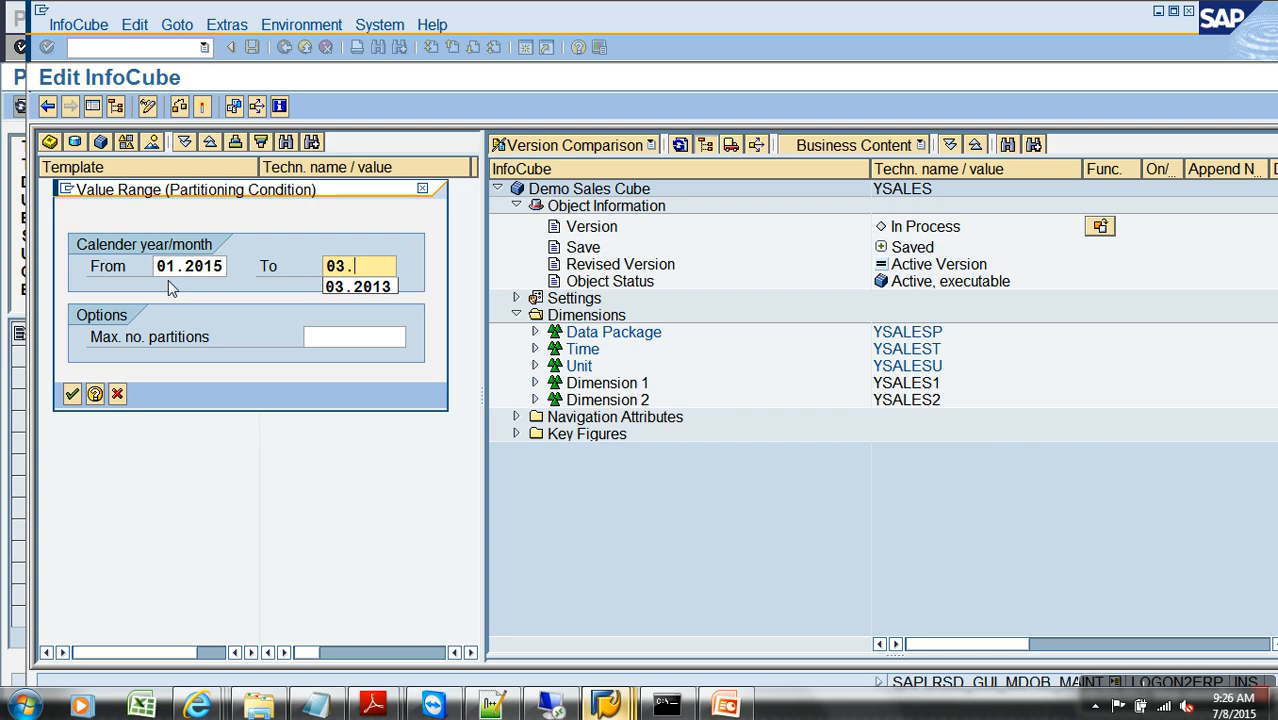
text(2015)
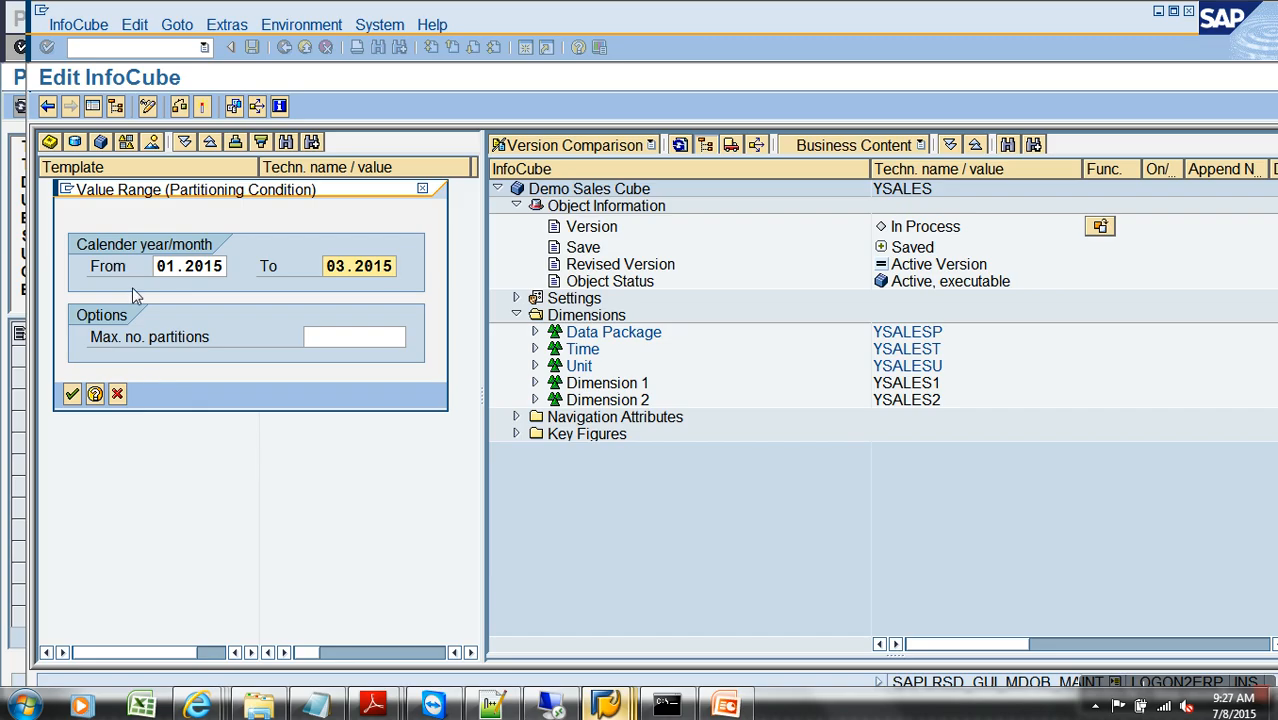
click(71, 393)
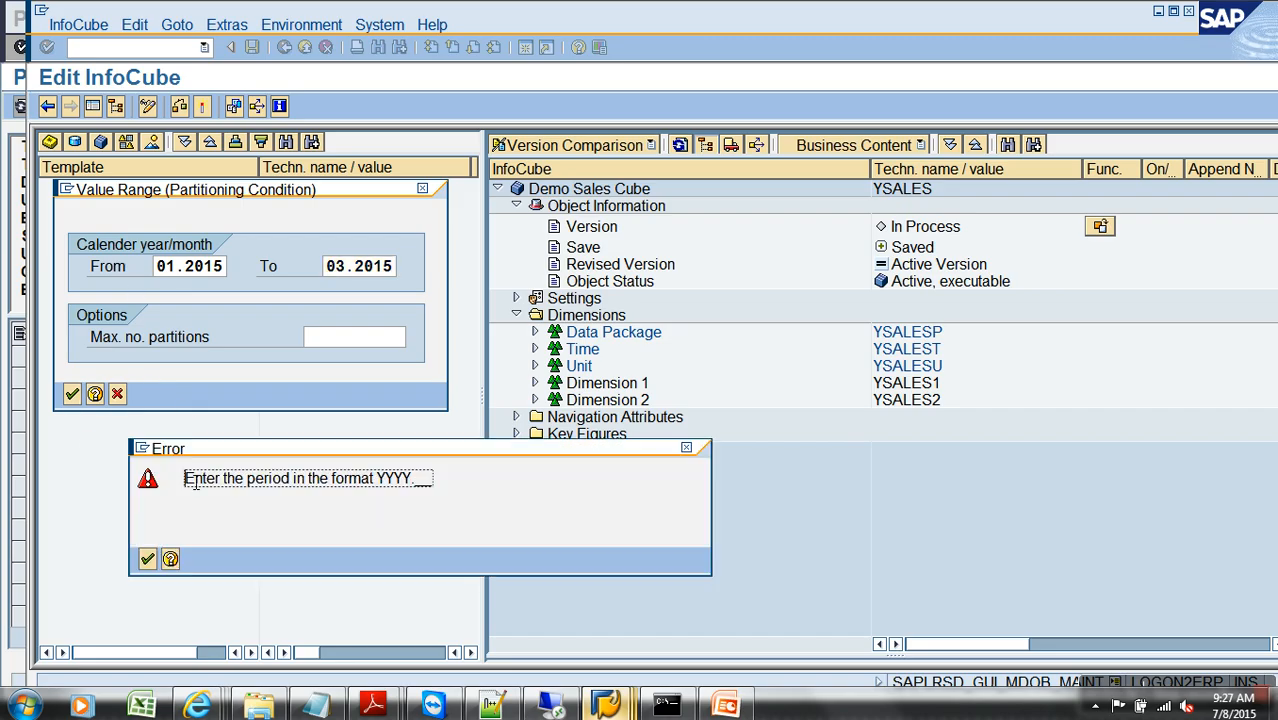
click(147, 558)
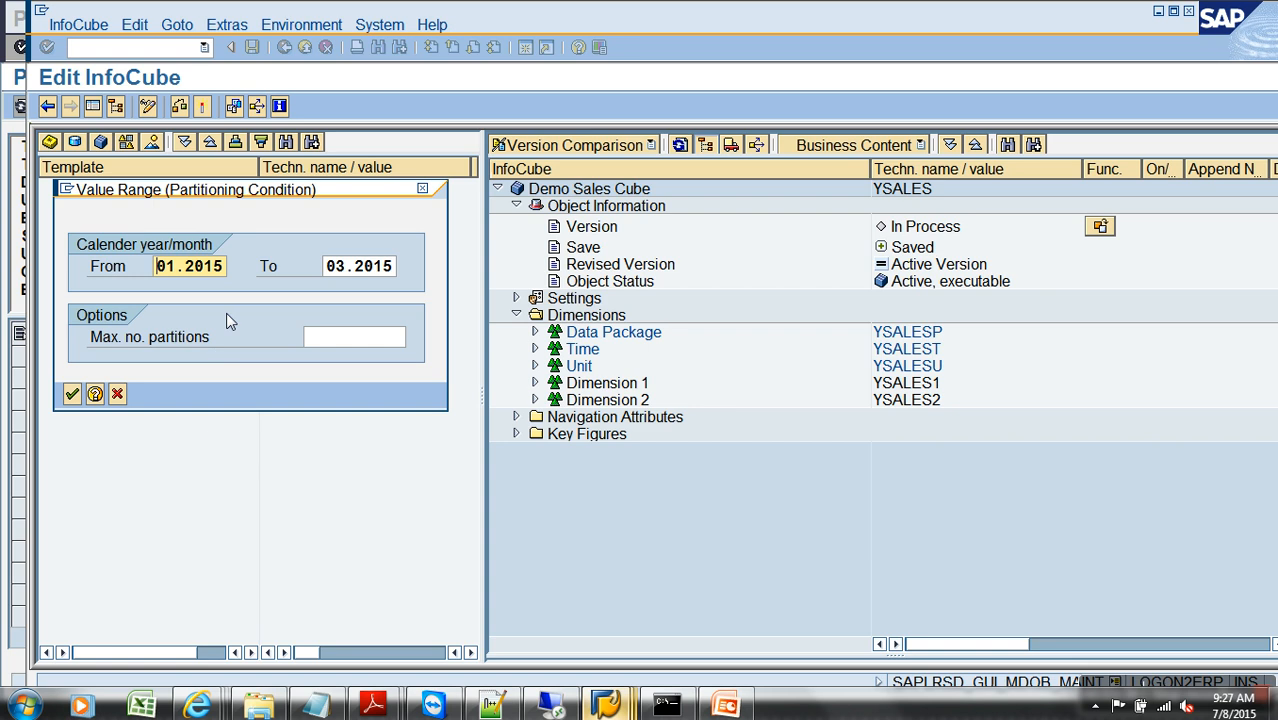
Set the calendar year/month partitioning range from 2015.01 to 2015.03 and apply it to the cube.
key(Delete)
key(Delete)
key(Delete)
key(Delete)
key(Delete)
key(Delete)
key(Delete)
text(2015.01)
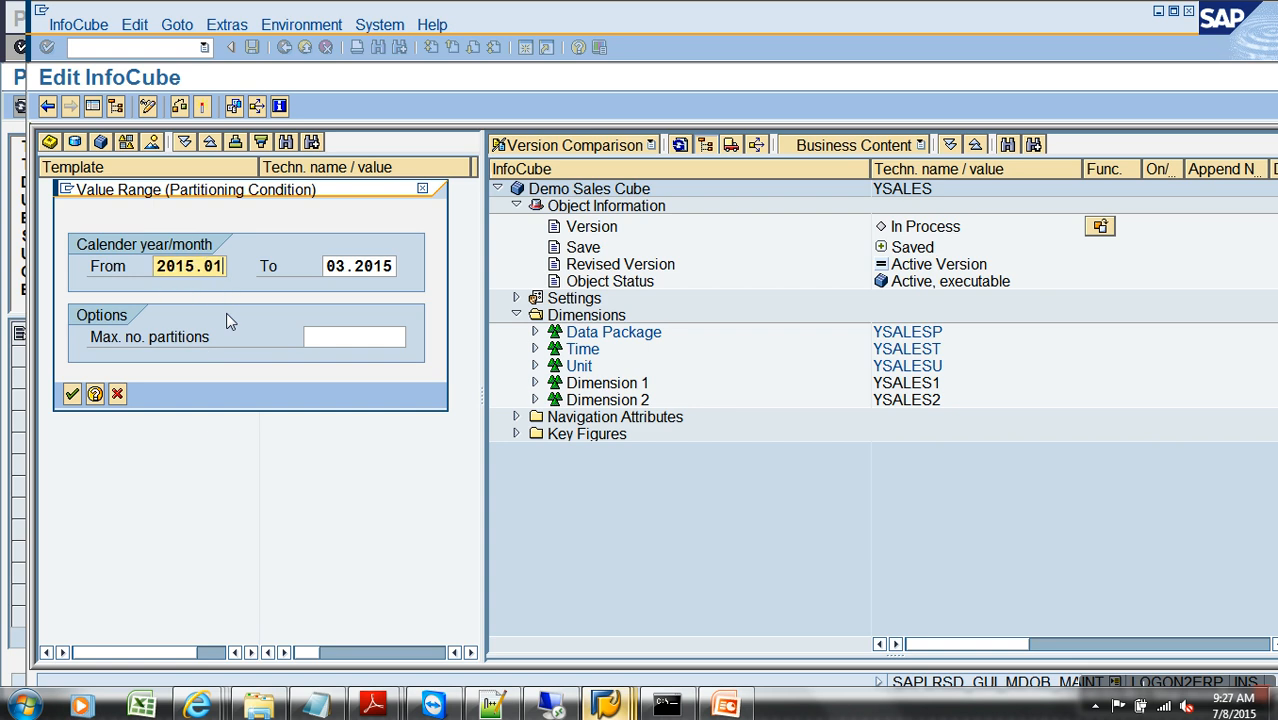
key(Tab)
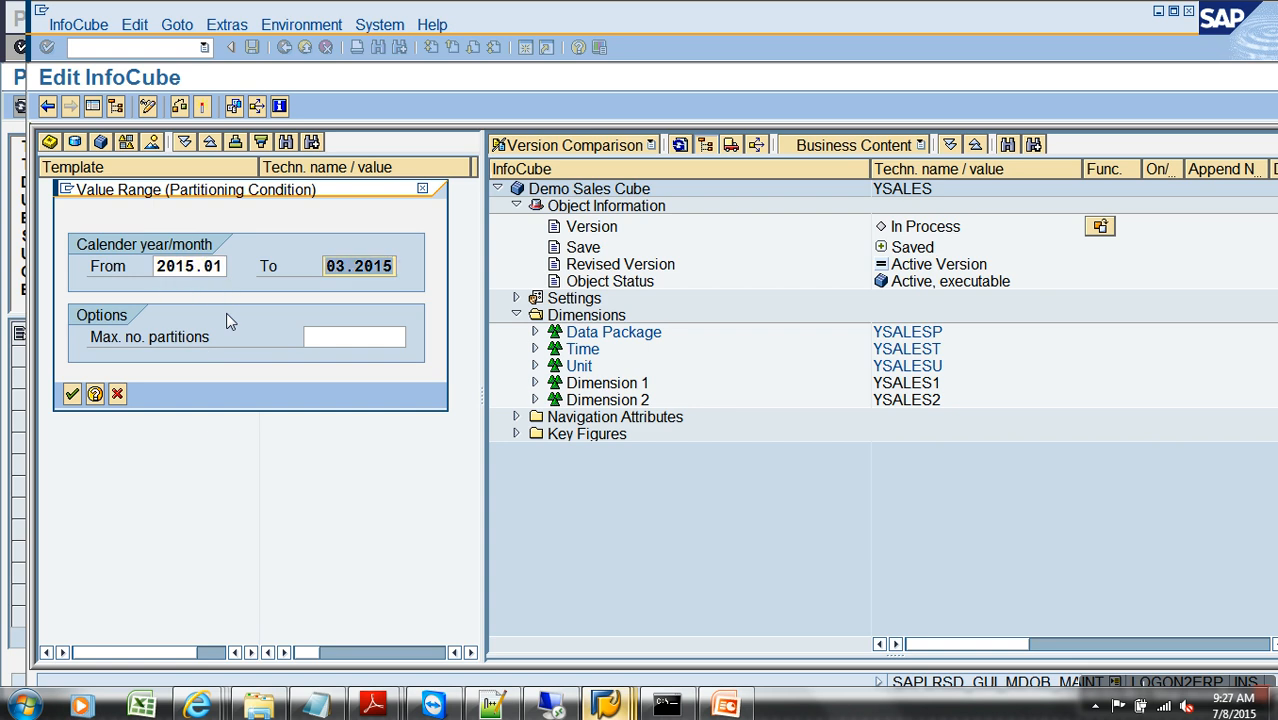
text(2015.03)
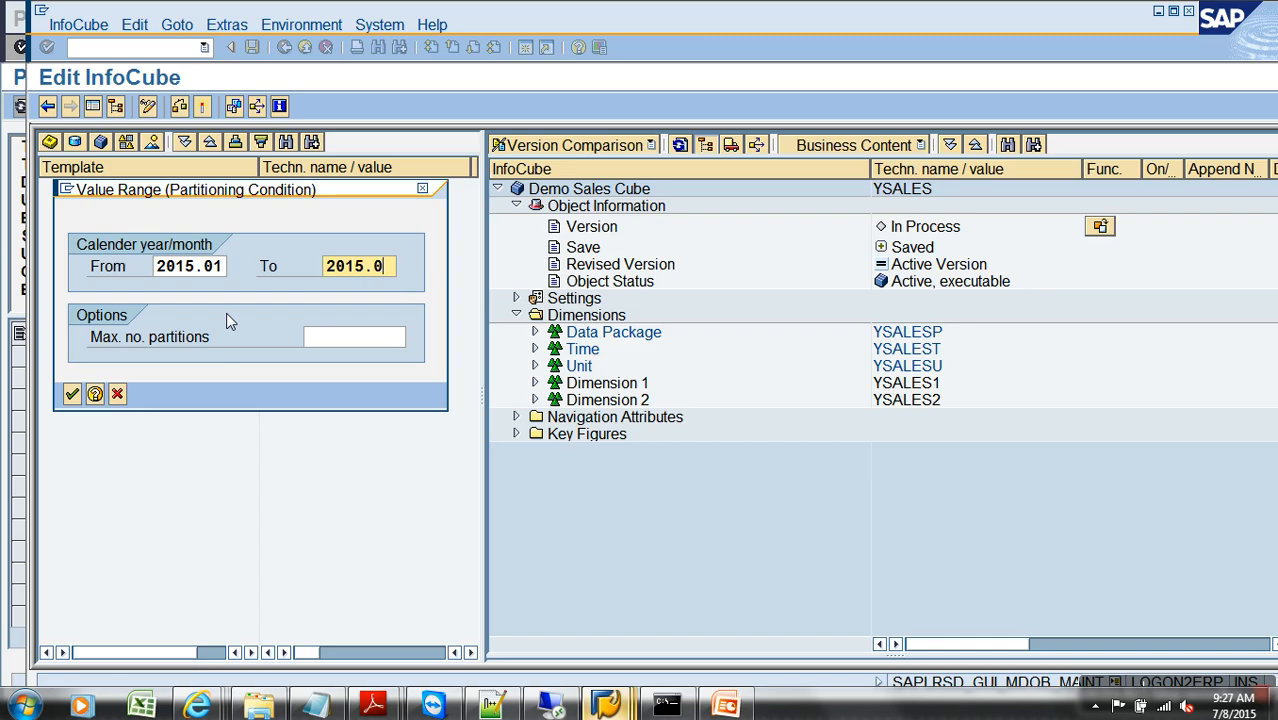
key(Return)
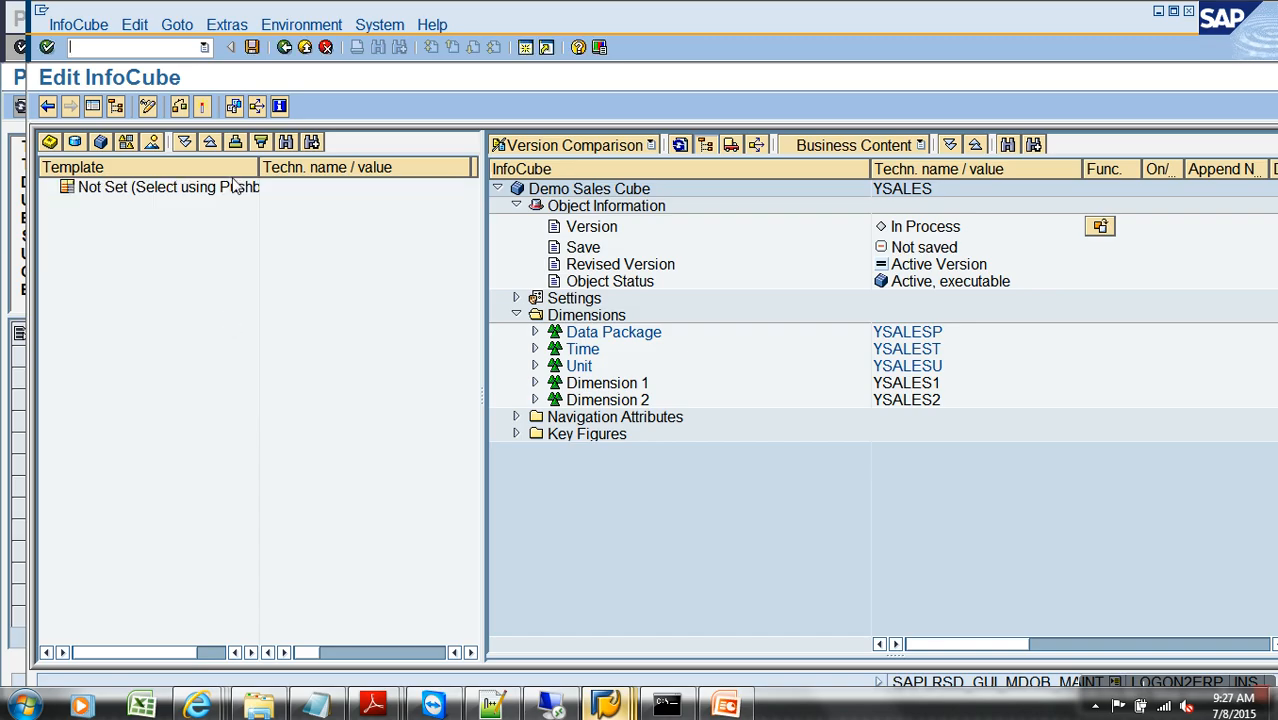
Activate Demo Sales Cube and open the database utility (transaction SE14) in a new session.
click(201, 106)
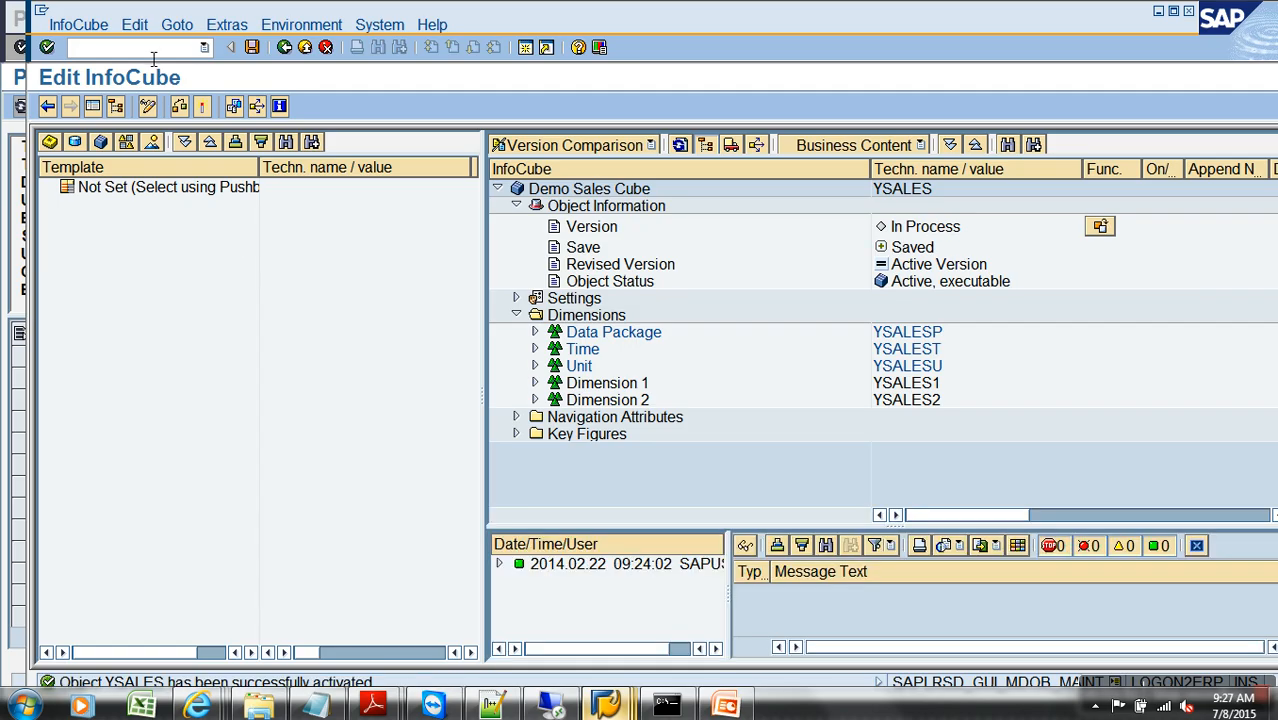
click(153, 52)
text(/ose14)
key(Return)
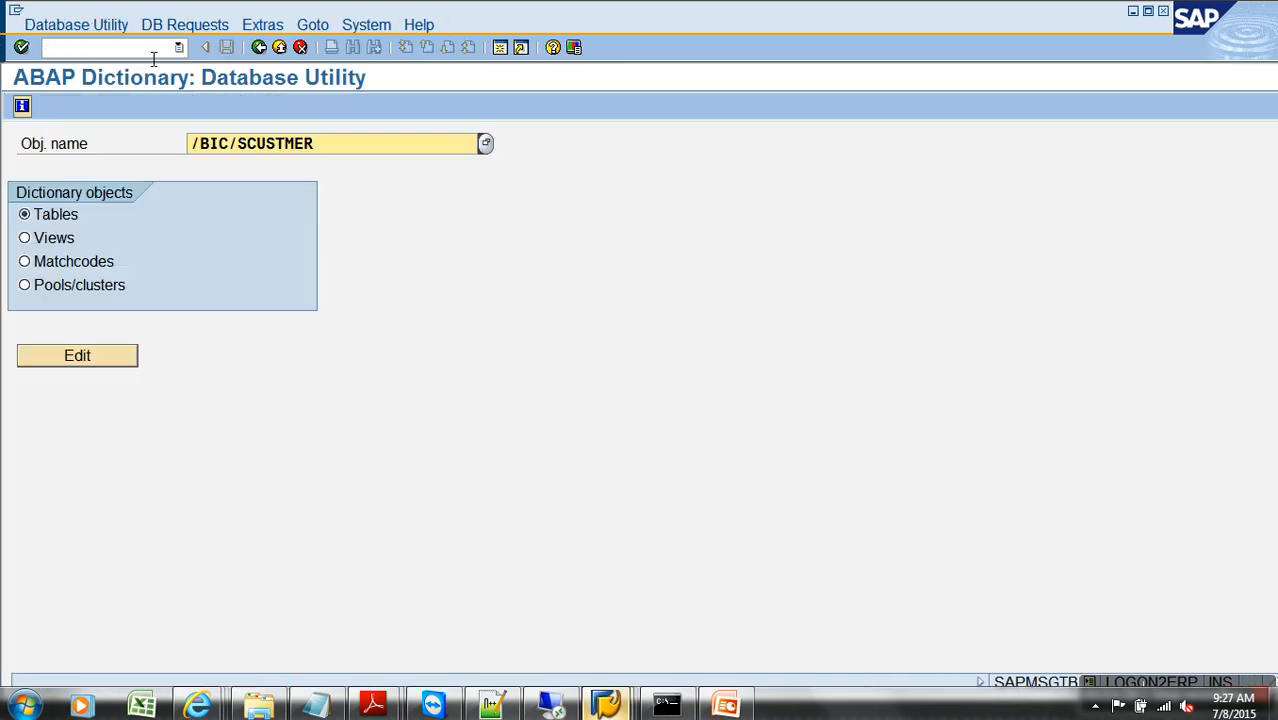
Open the fact table /BIC/EYSALES in the database utility and display its storage parameters.
key(BackSpace)
key(BackSpace)
key(BackSpace)
key(BackSpace)
key(BackSpace)
key(BackSpace)
key(BackSpace)
key(BackSpace)
text(eysales)
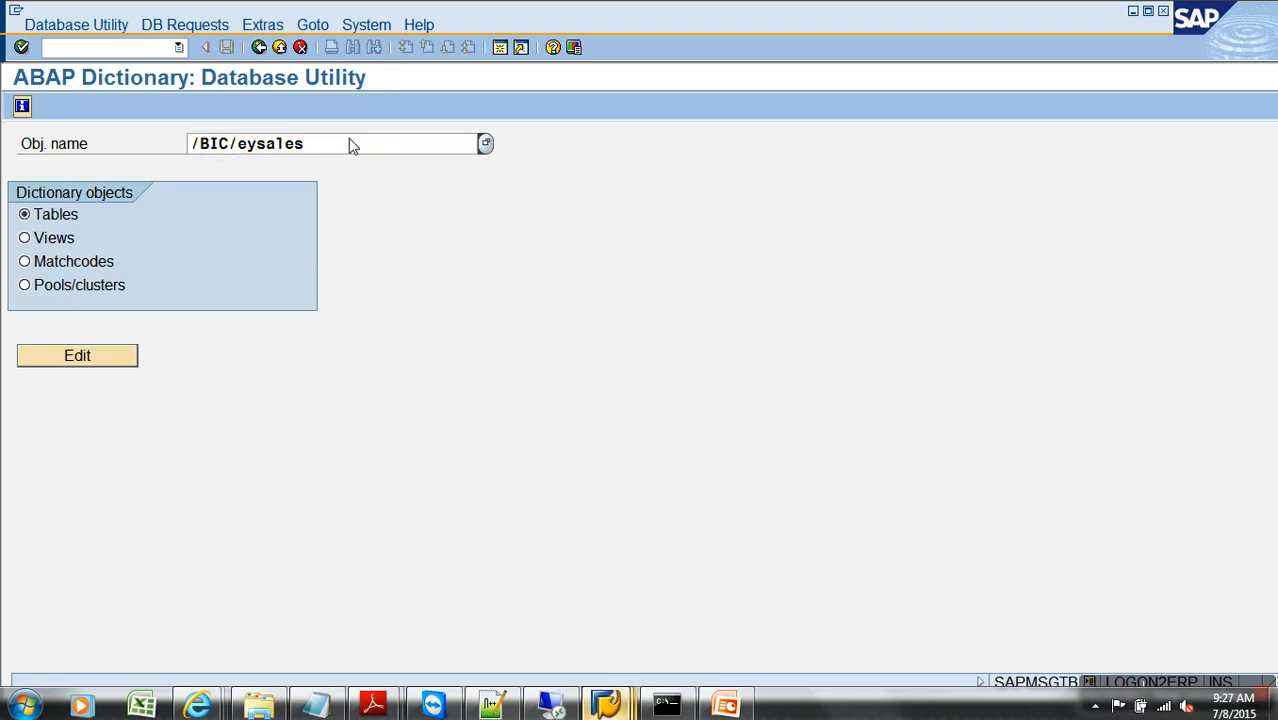
key(Return)
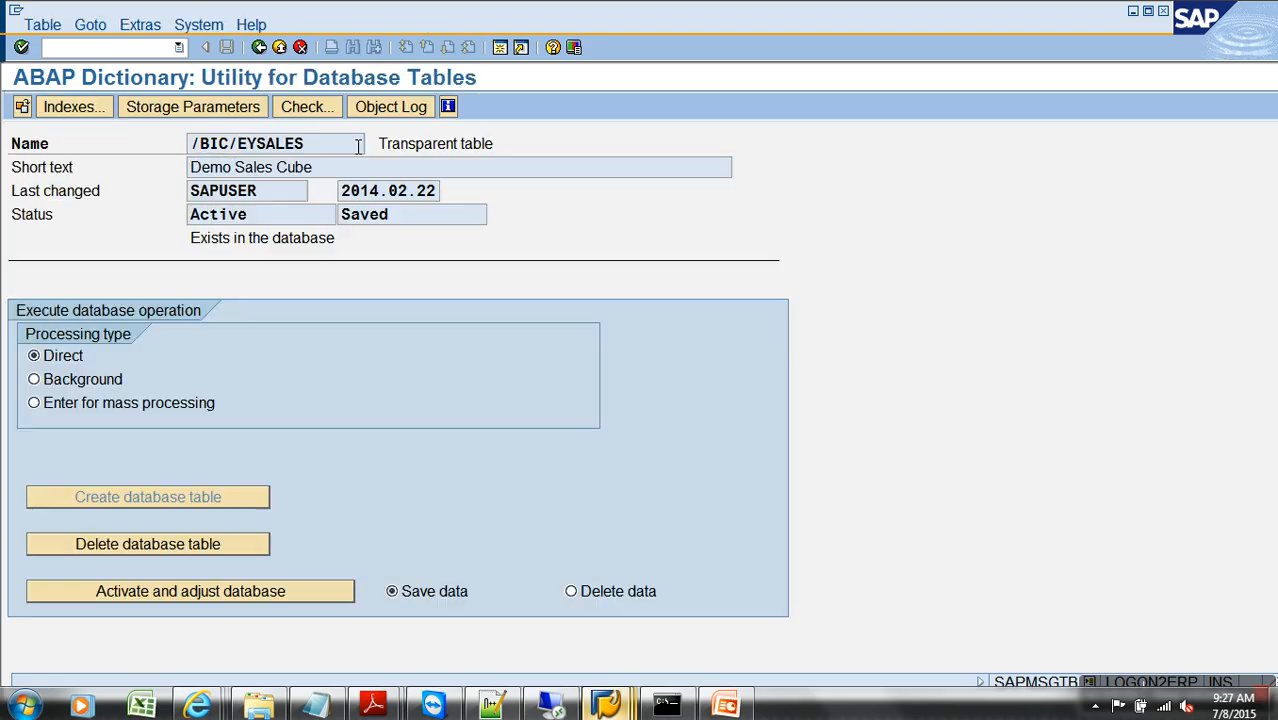
click(232, 110)
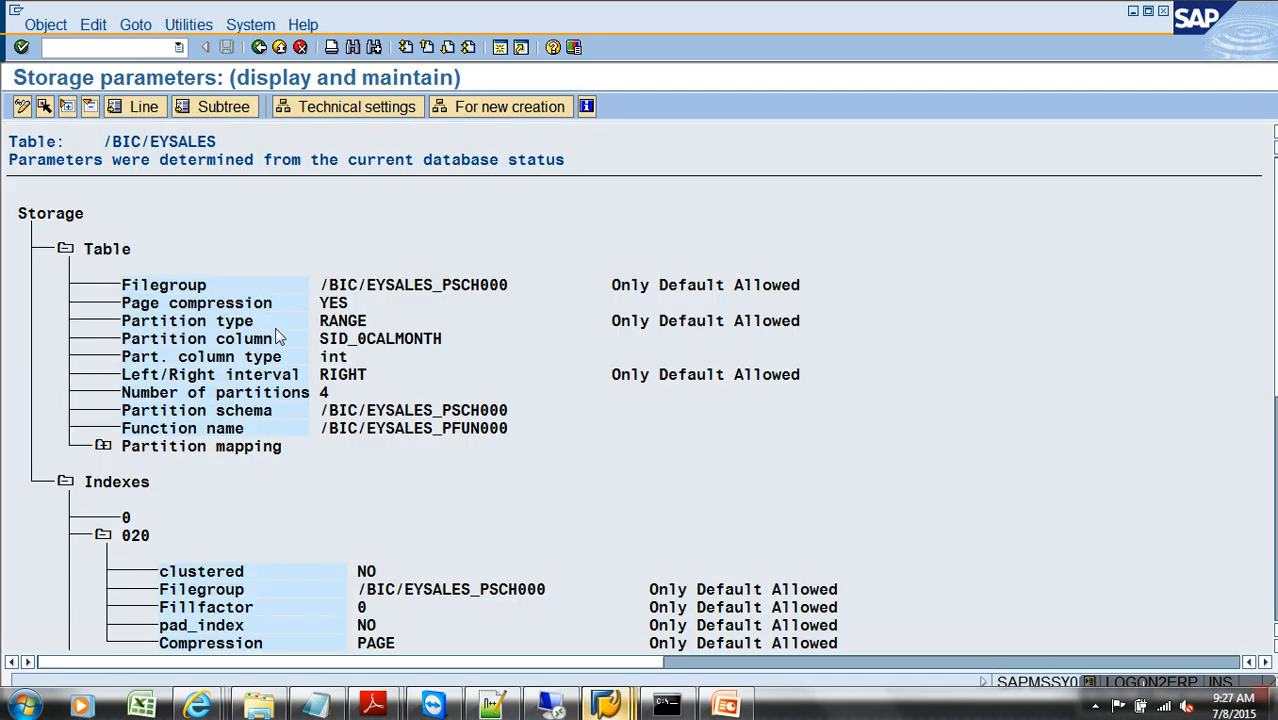
Collapse the Indexes node of the storage parameters and expand the table's partition mapping.
scroll(278, 340, down, 1)
click(66, 446)
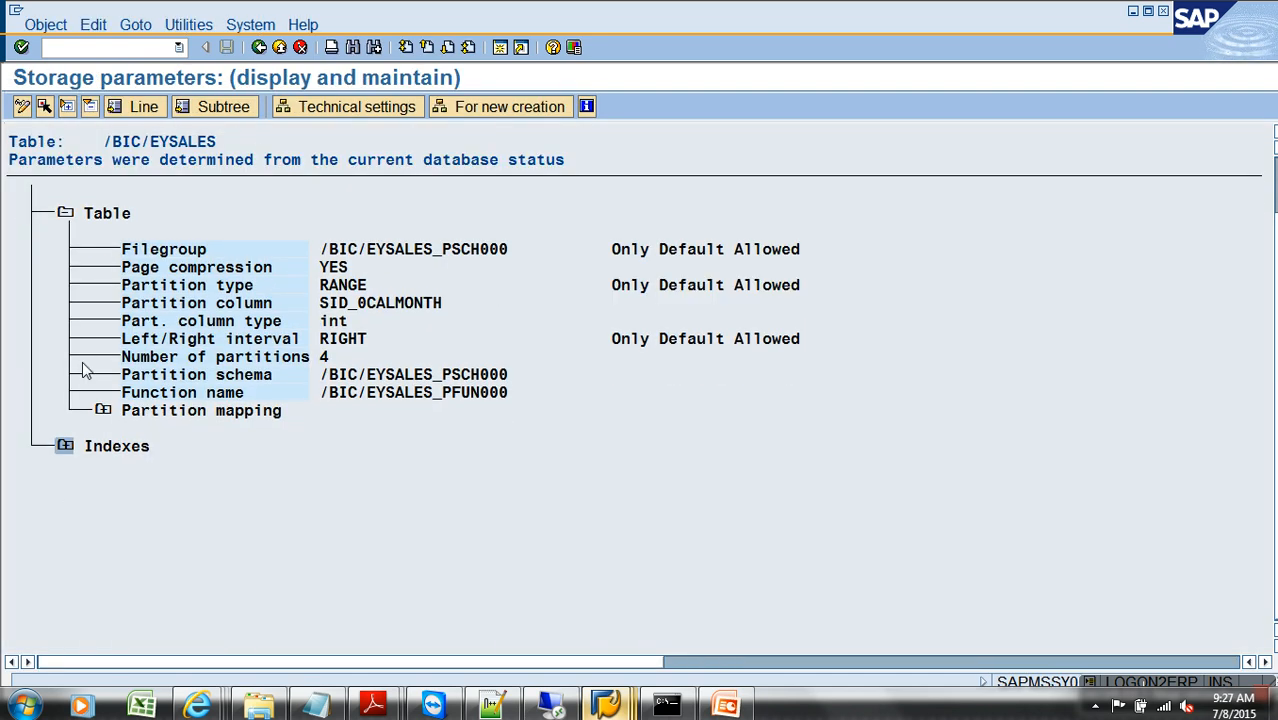
click(165, 413)
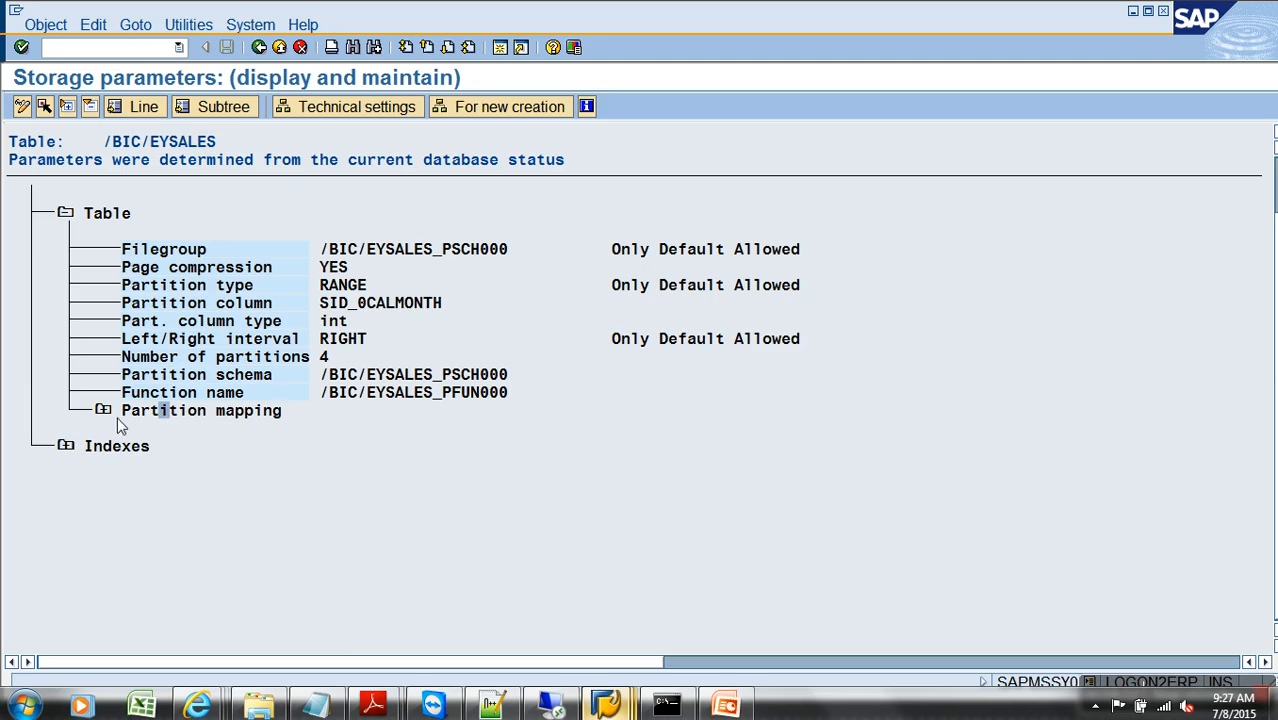
click(103, 410)
click(193, 447)
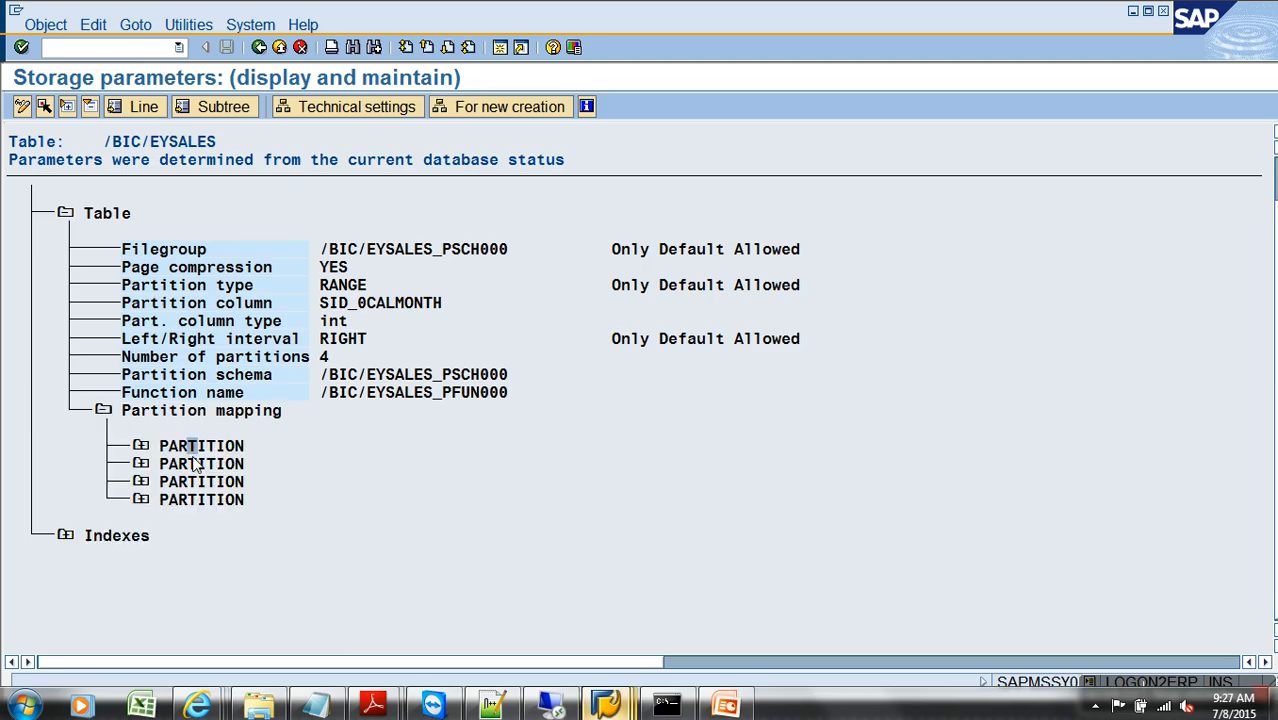
click(193, 500)
Expand each partition in the partition mapping to examine its high value and filegroup.
click(141, 446)
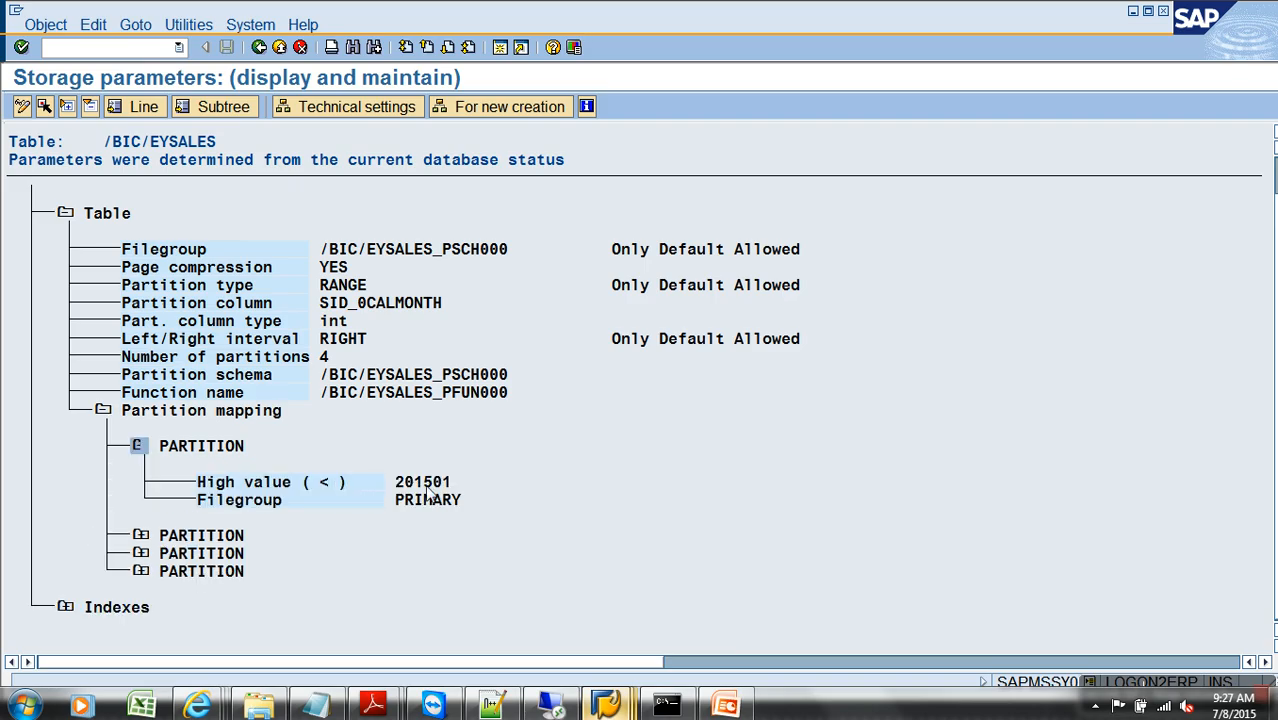
click(141, 536)
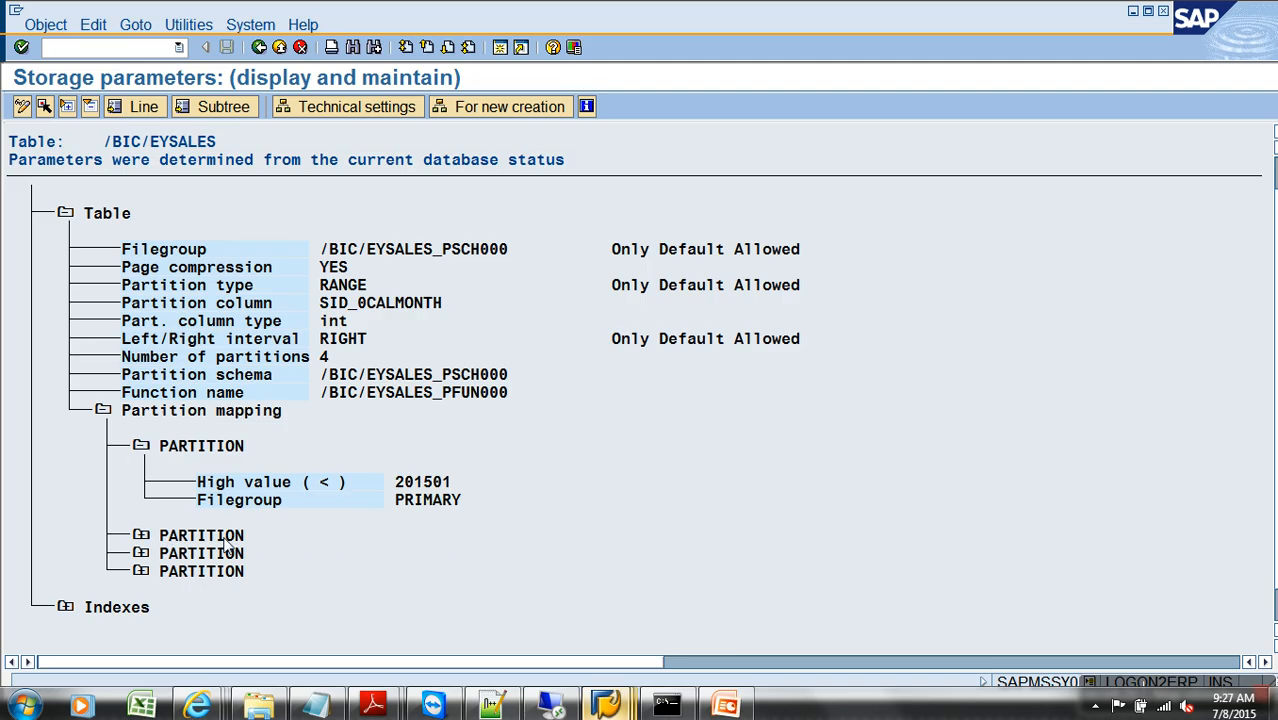
scroll(151, 616, down, 1)
click(141, 590)
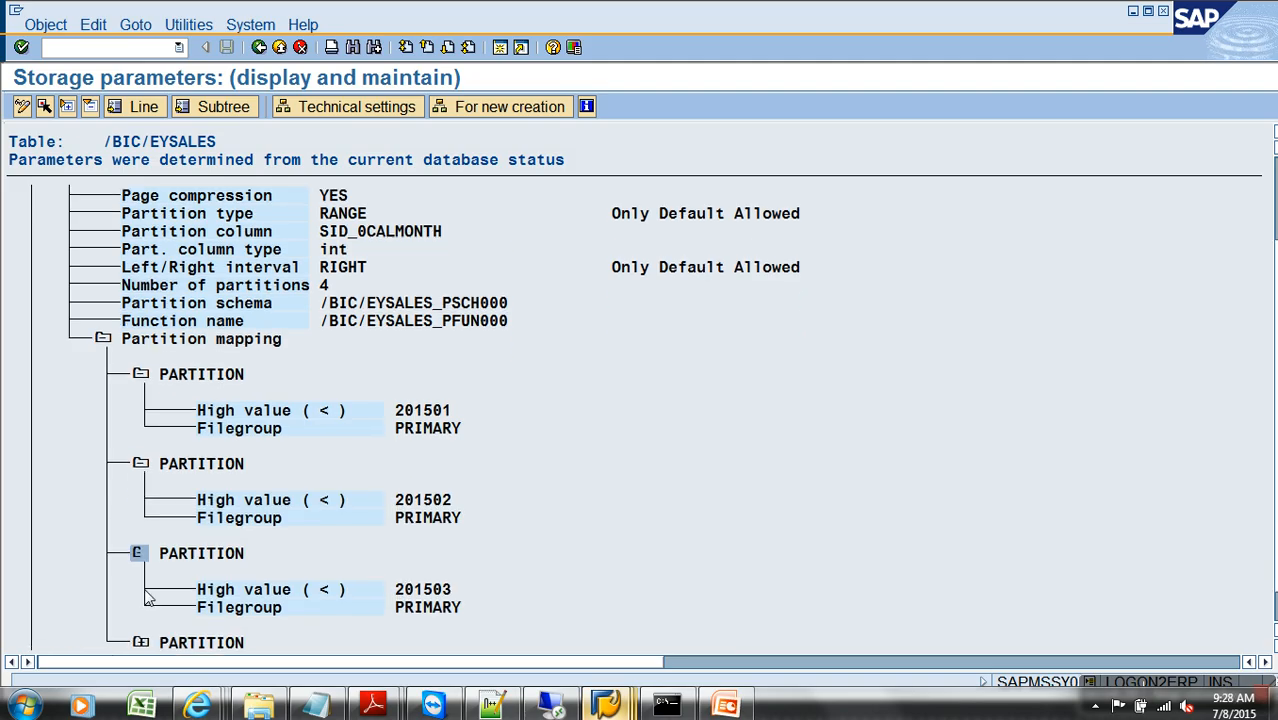
scroll(200, 610, down, 1)
click(136, 622)
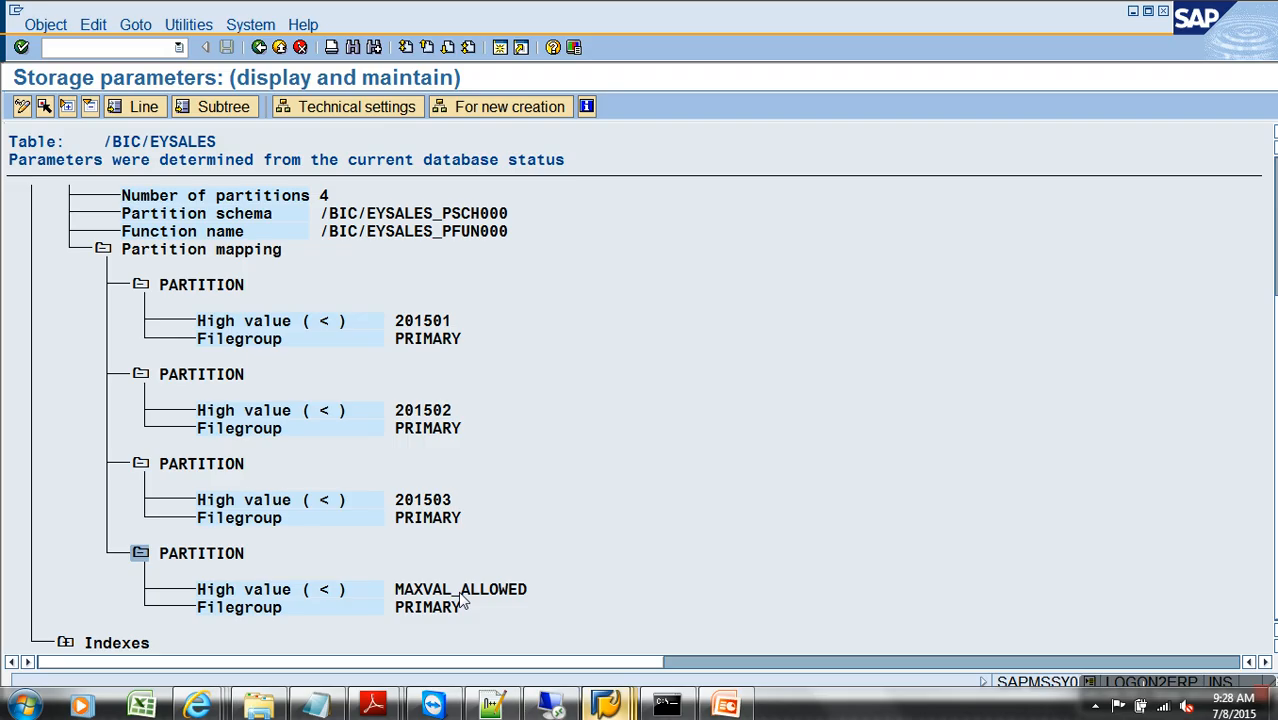
Switch back to the Demo Sales Cube editor, review the time characteristic in its partitioning condition and leave the dialog without applying it.
key(alt+Tab)
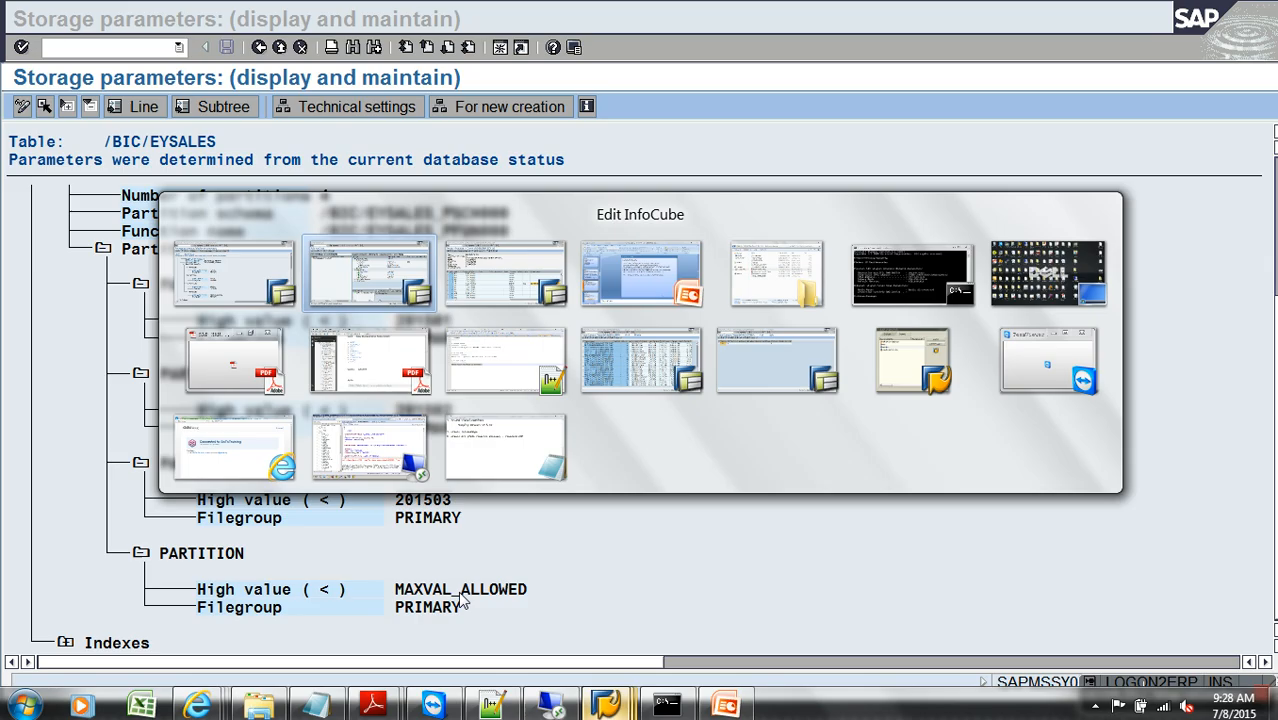
click(229, 25)
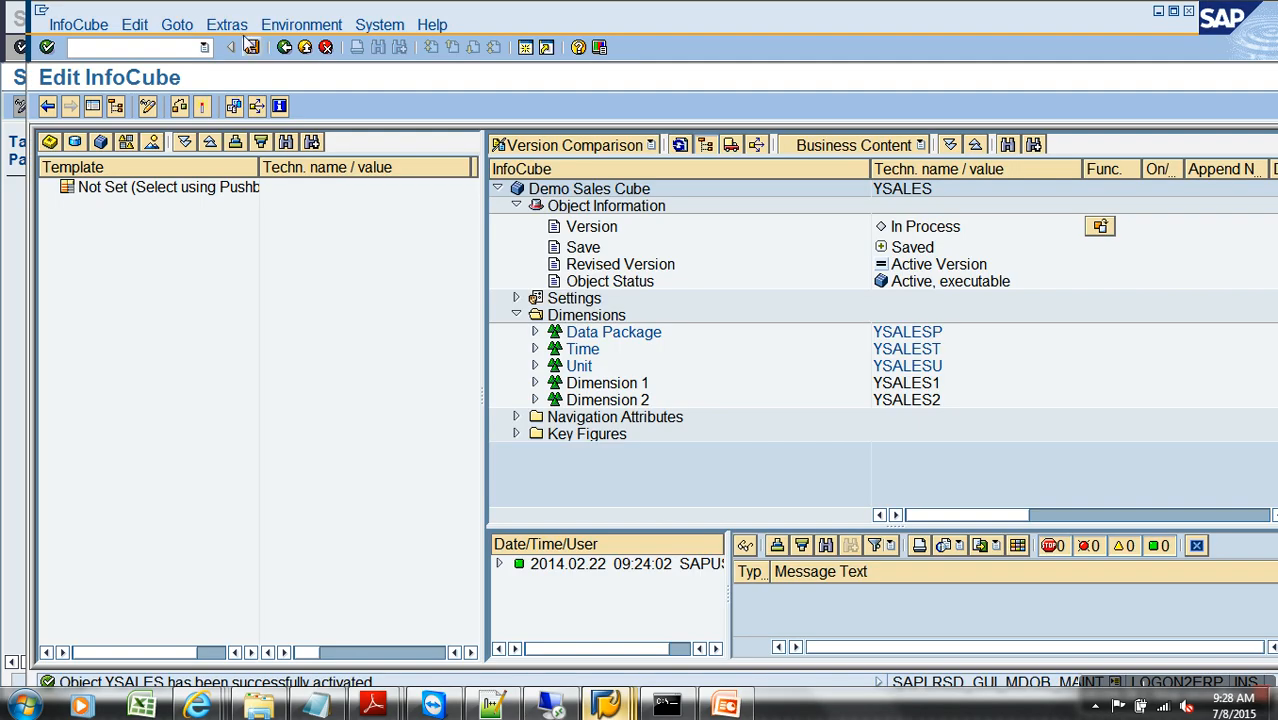
mouse_move(310, 110)
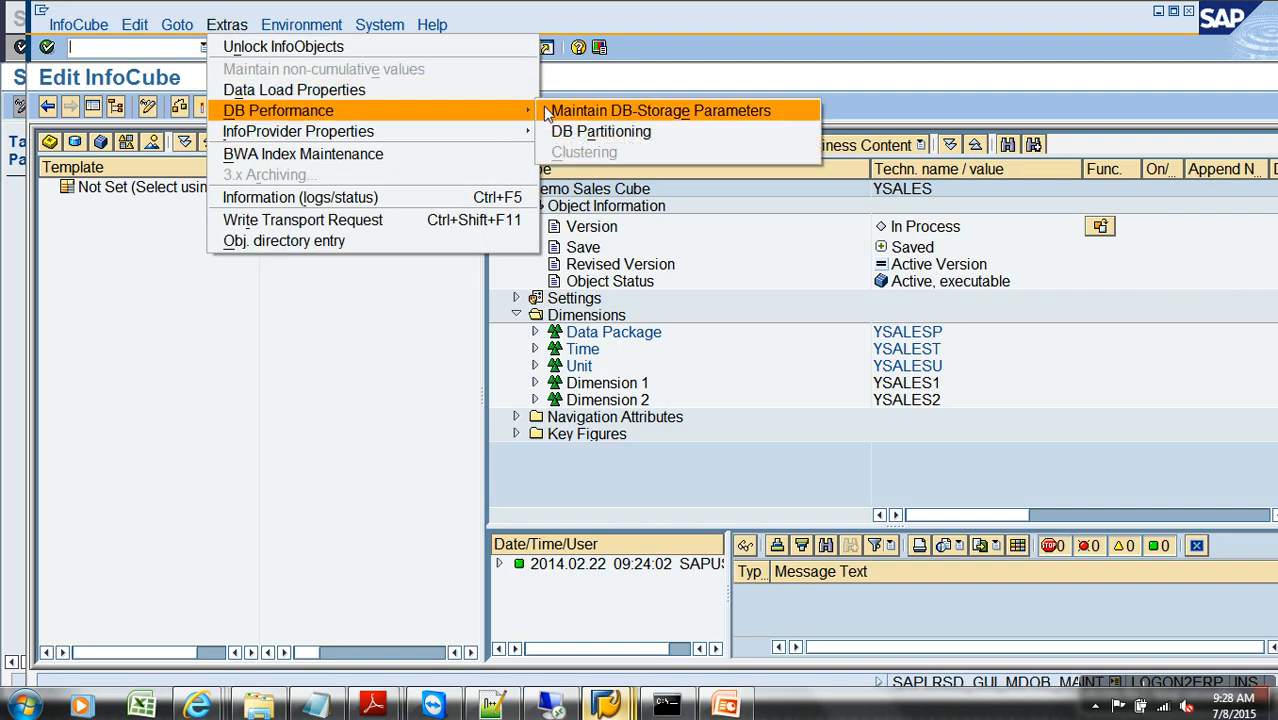
click(570, 126)
click(586, 232)
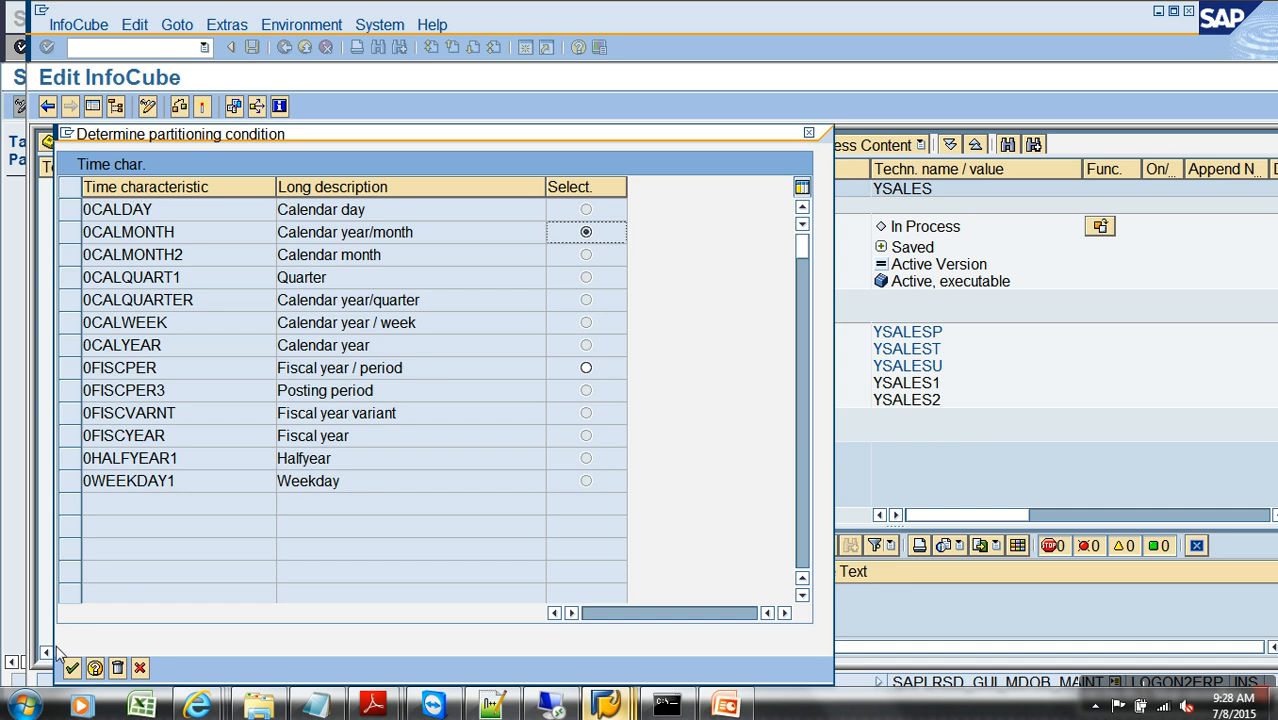
click(140, 668)
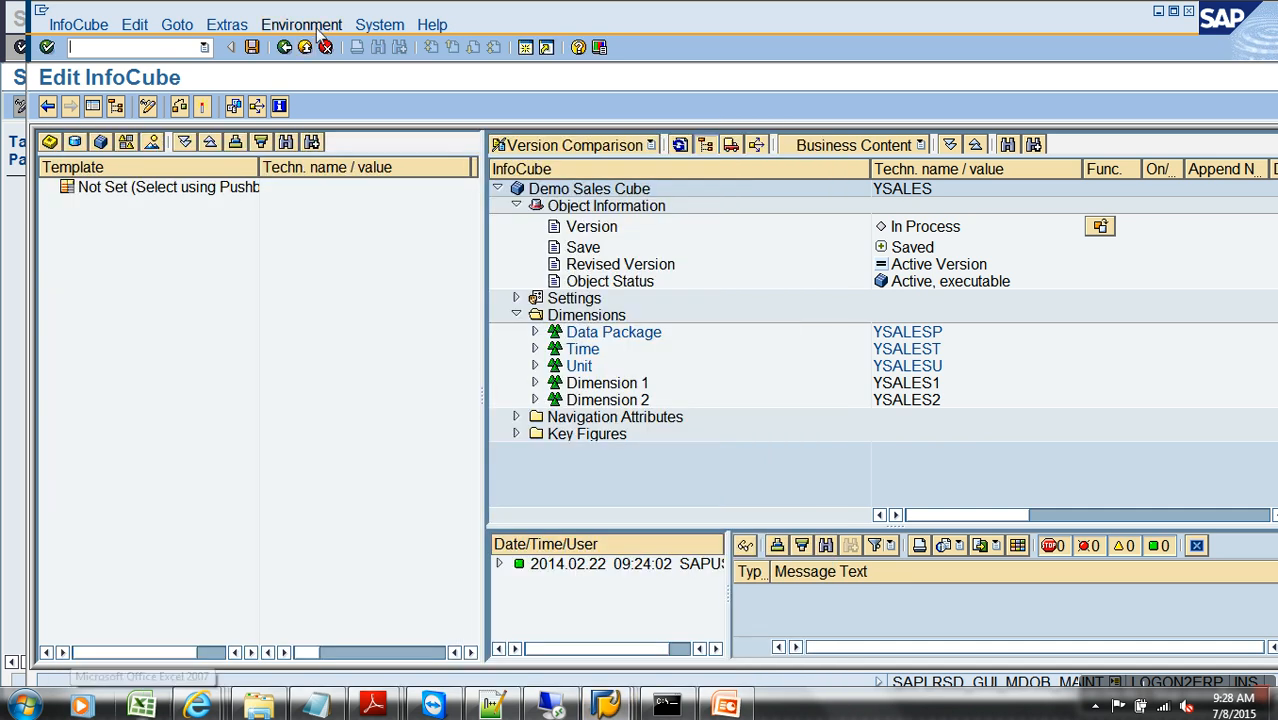
Return to the modeling workbench and copy Demo Sales Cube to a new InfoCube with the technical name CPYSALES.
click(305, 47)
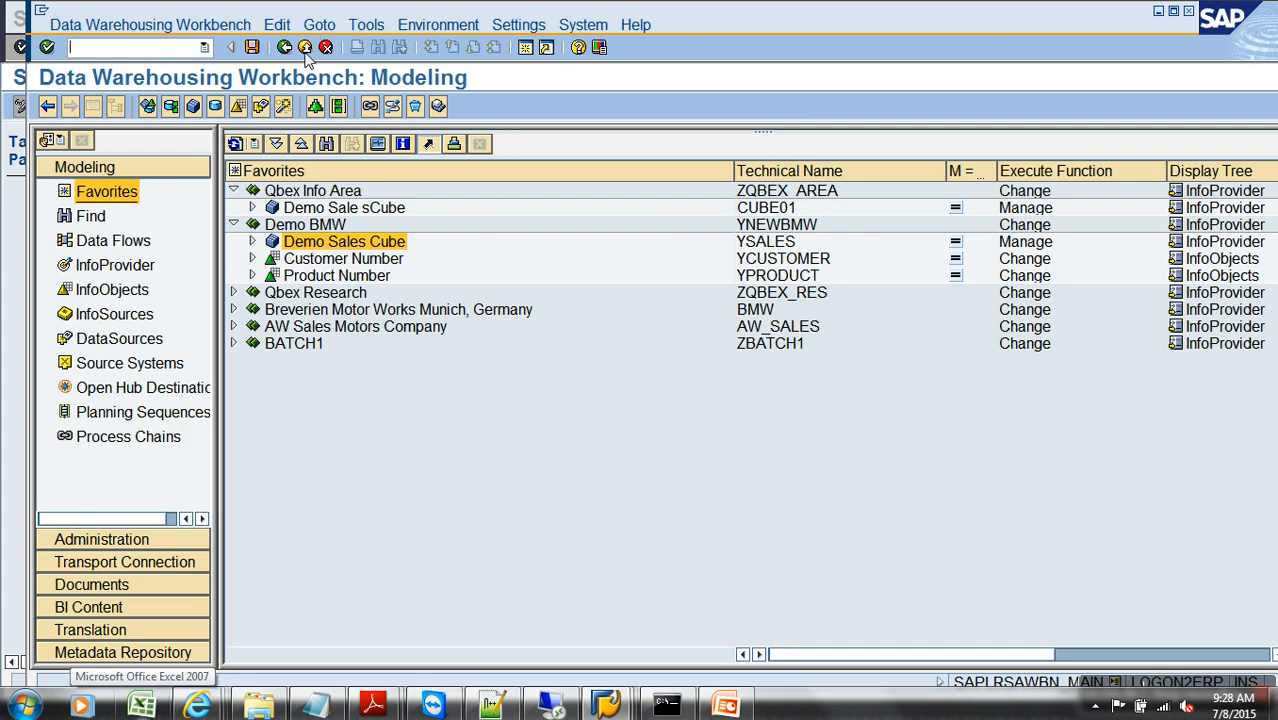
click(769, 244)
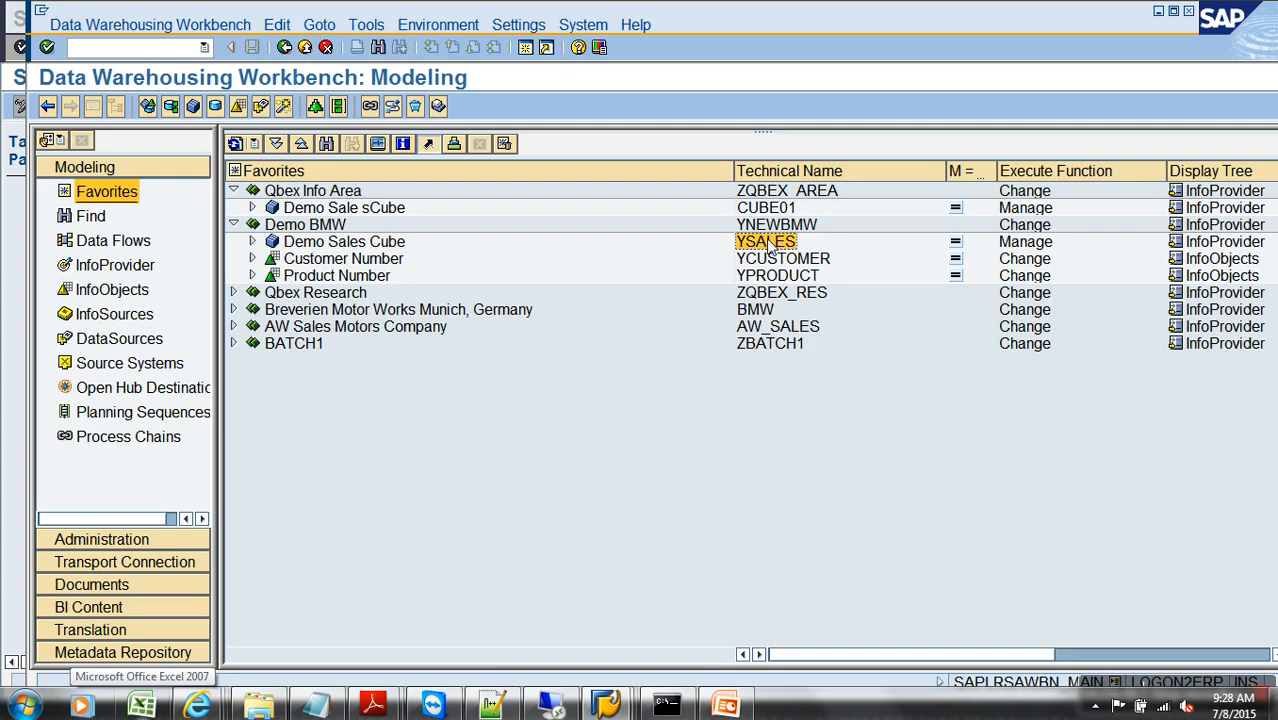
right_click(337, 231)
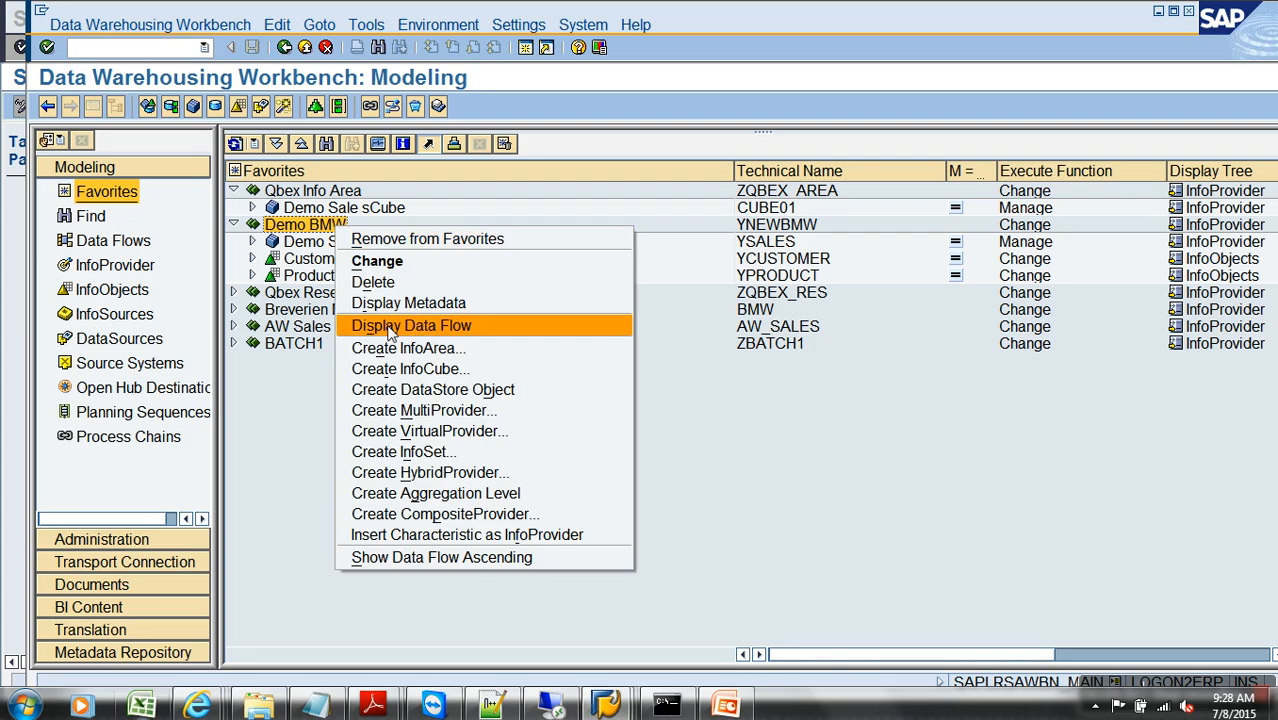
click(306, 245)
right_click(306, 245)
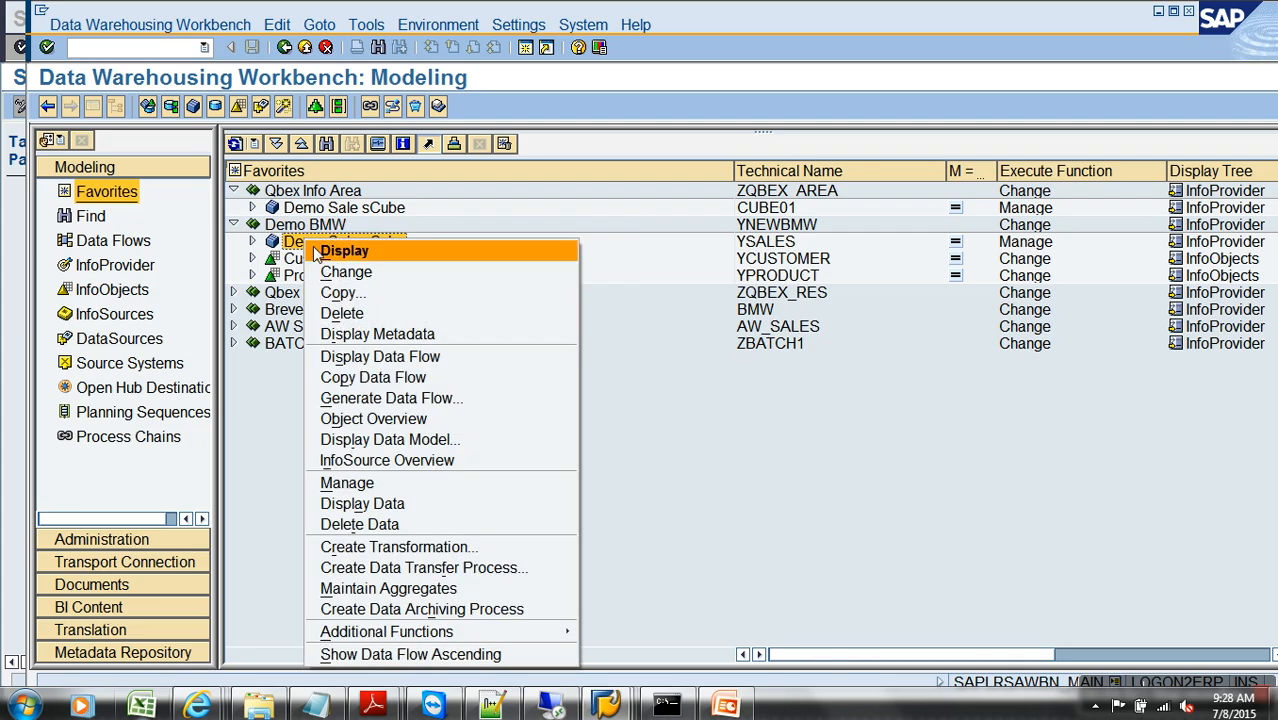
click(359, 291)
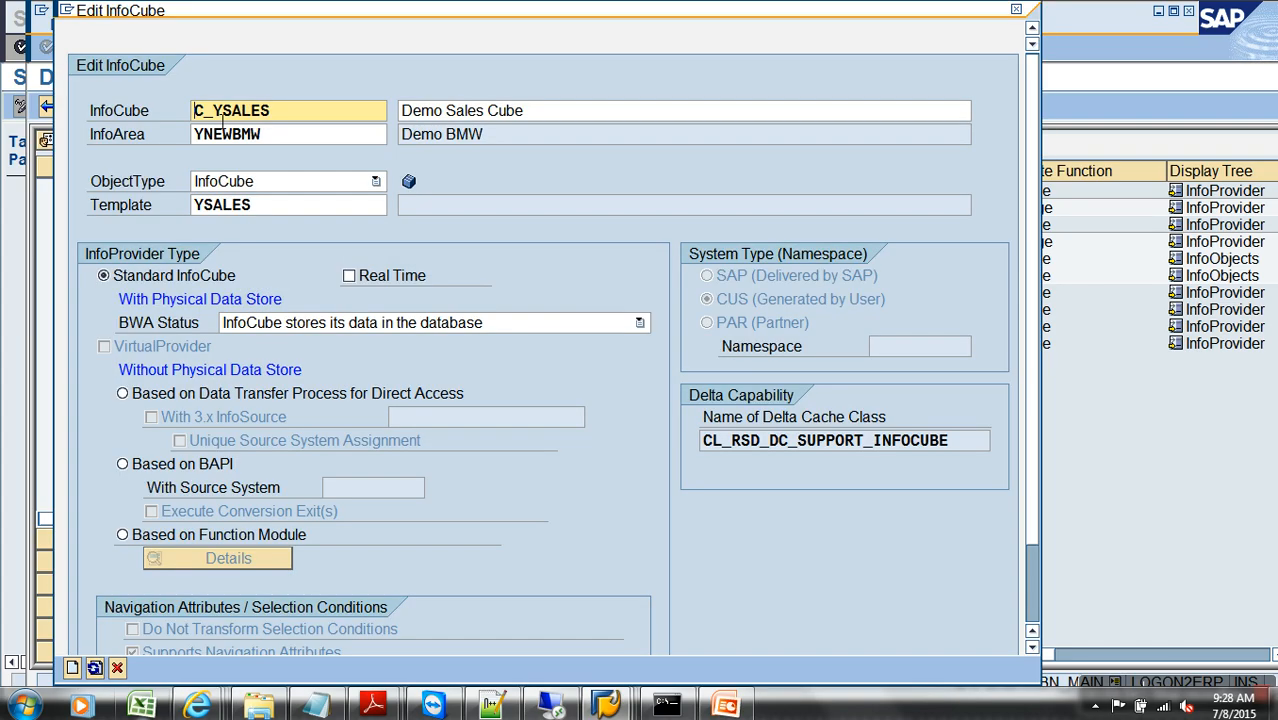
key(Delete)
text(p)
click(73, 668)
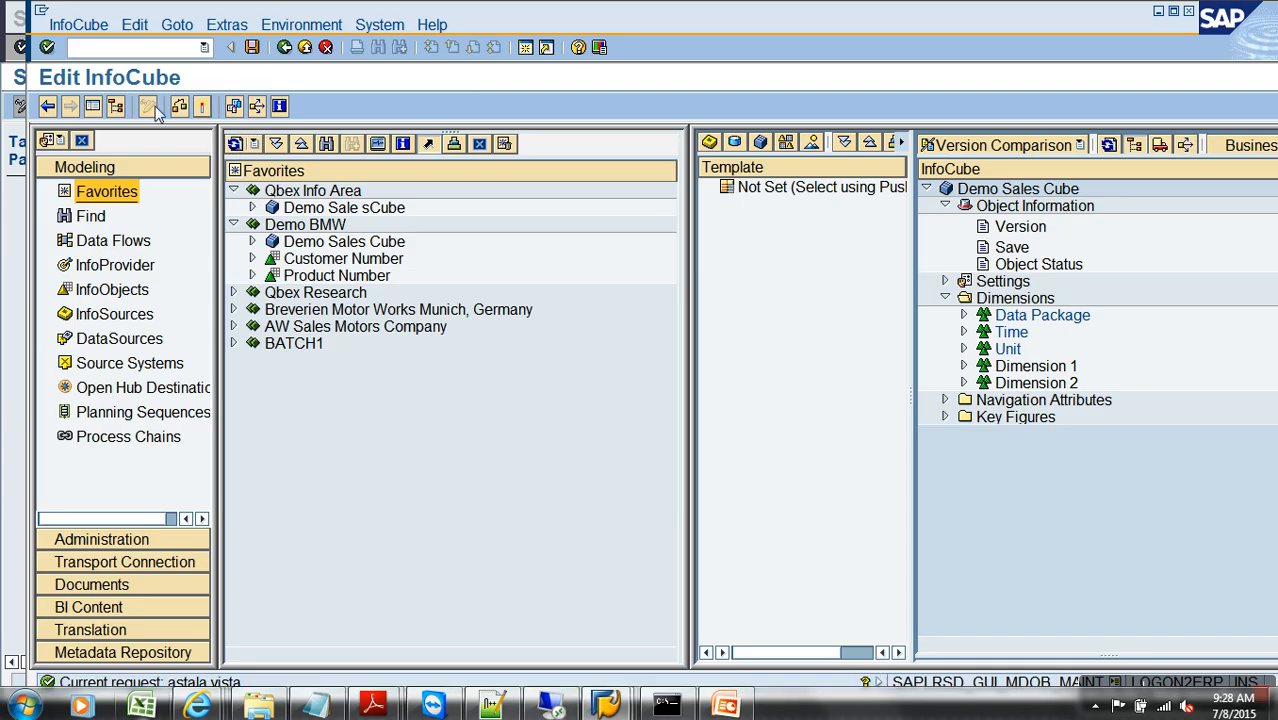
Enlarge the editor for CPYSALES and expand its Data Package and Time dimensions to examine their characteristics.
click(92, 106)
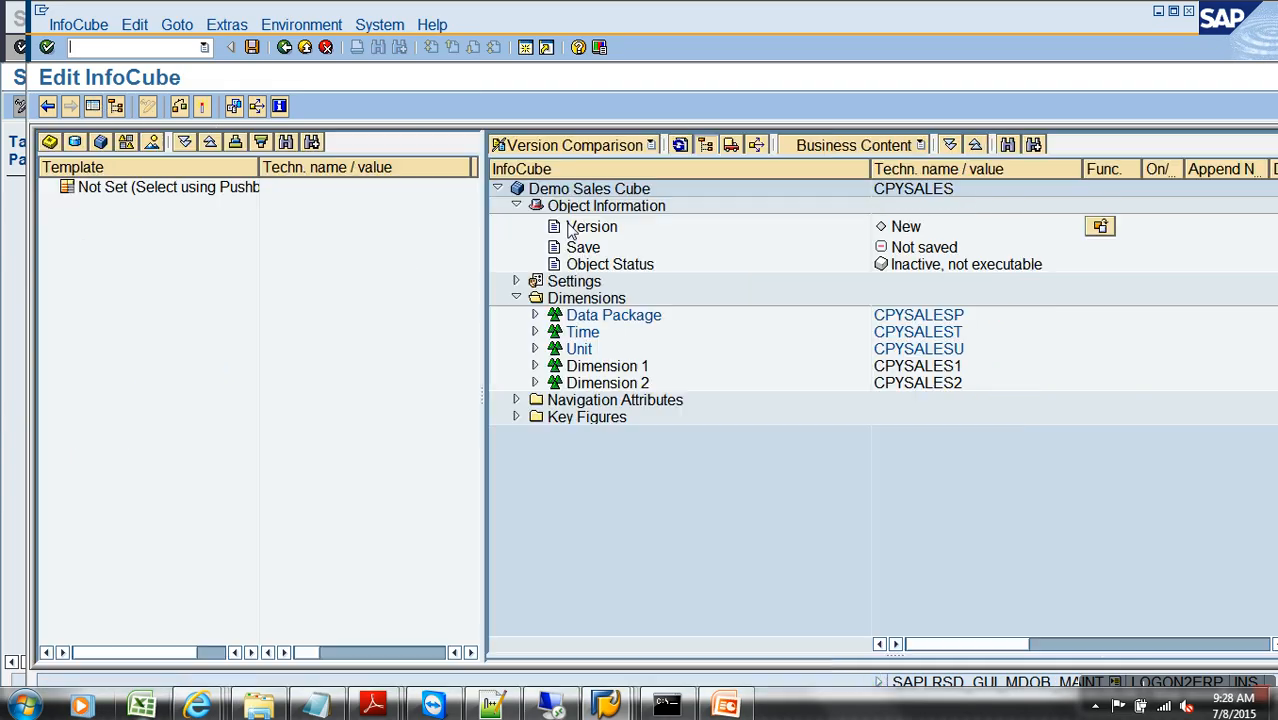
click(534, 315)
click(534, 383)
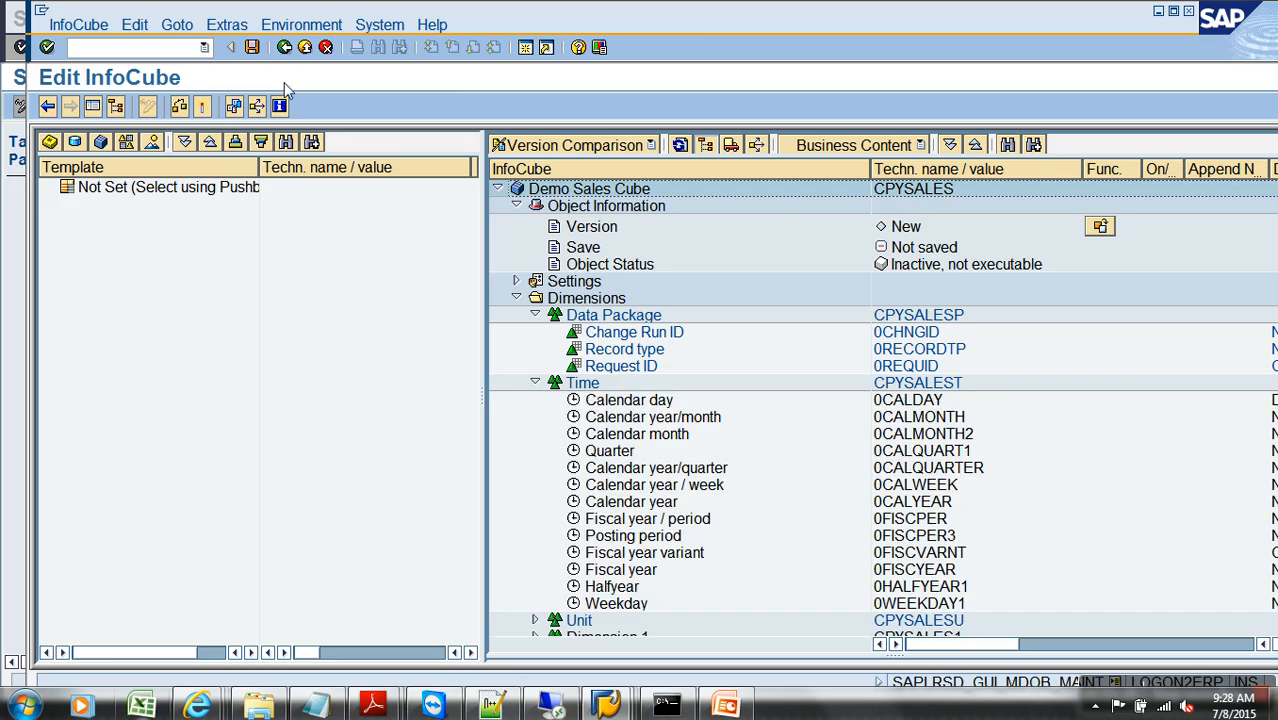
Bring up the DB partitioning settings of CPYSALES and accept 0CALMONTH (Calendar year/month) as the time characteristic.
click(227, 24)
mouse_move(342, 108)
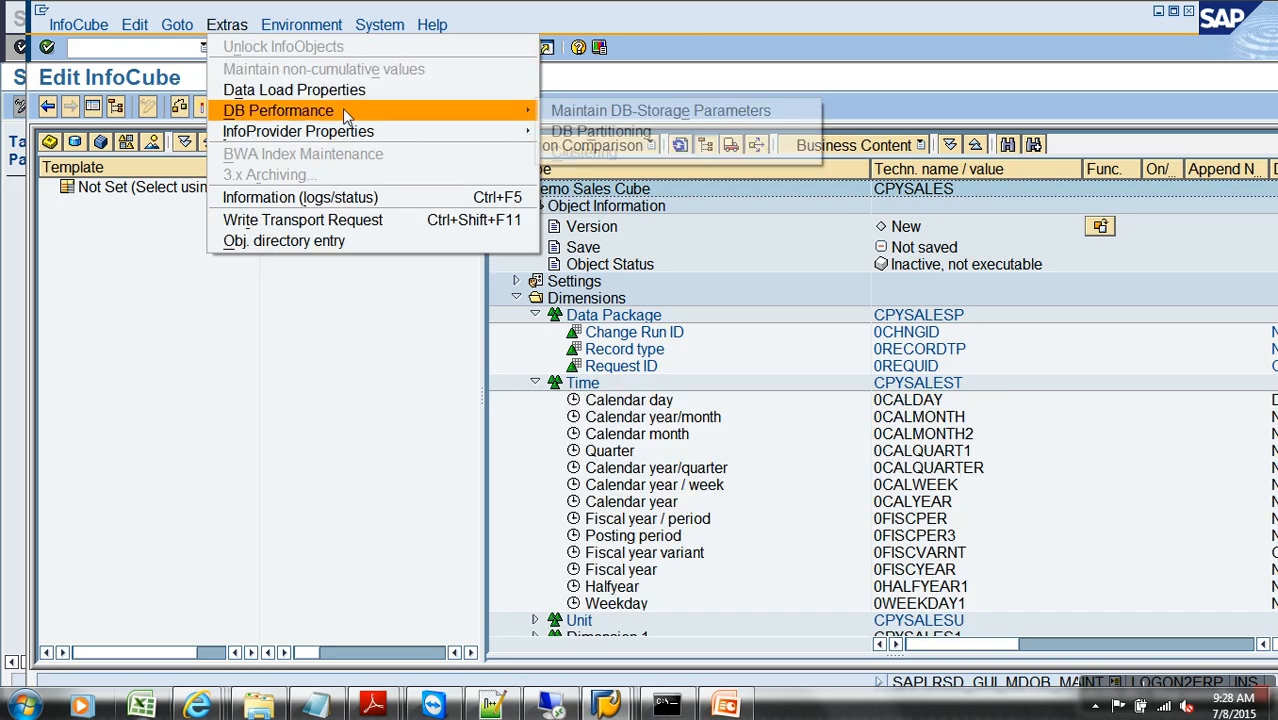
click(590, 129)
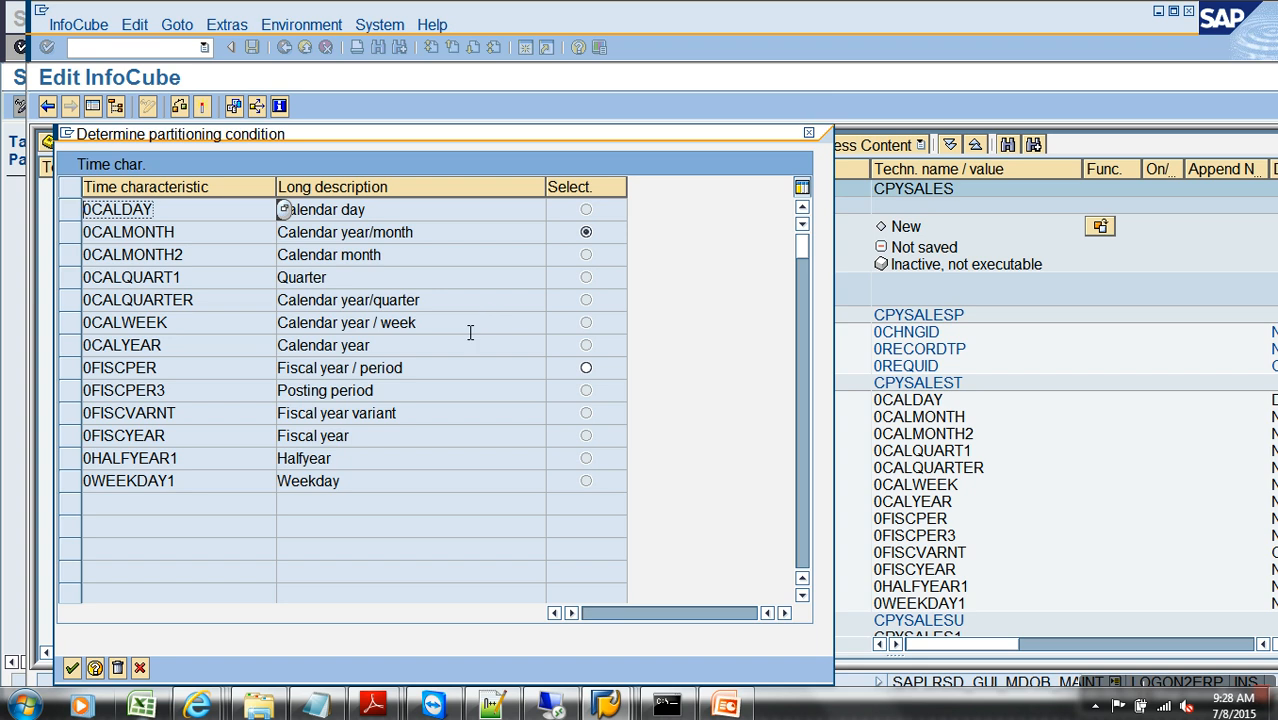
key(Return)
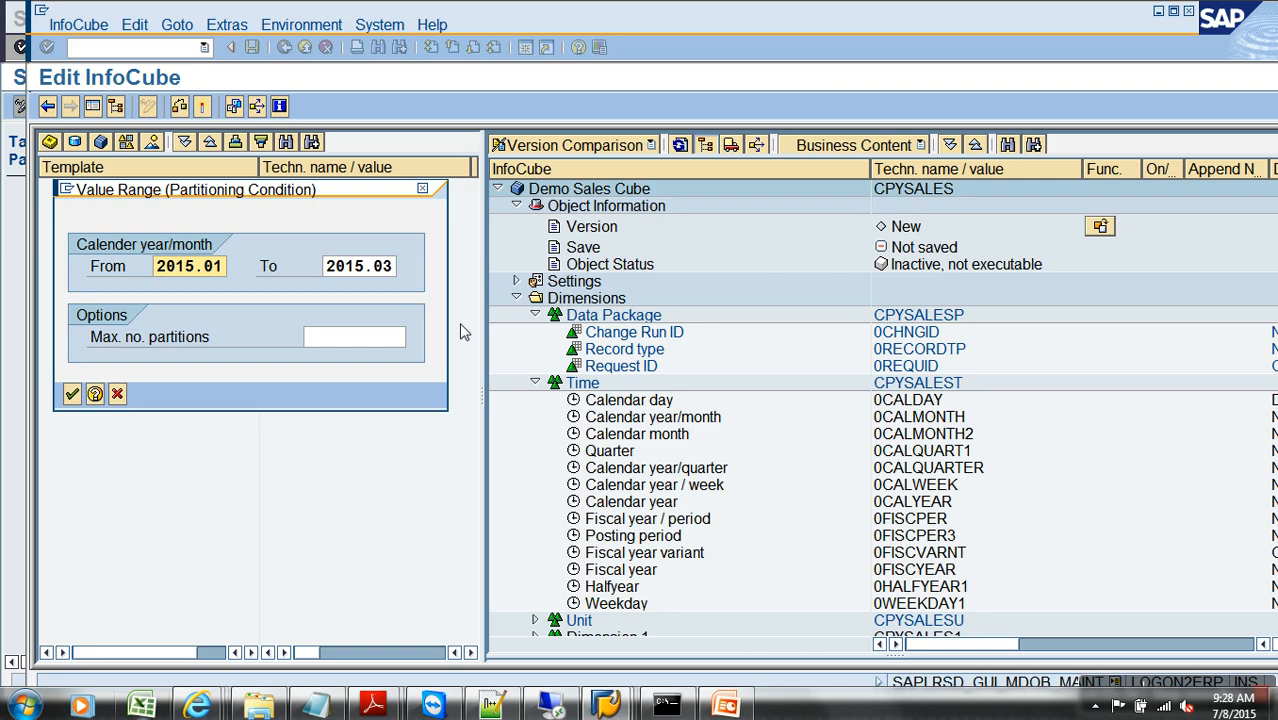
Set the end of the calendar year/month partitioning range to 2015.12.
key(Tab)
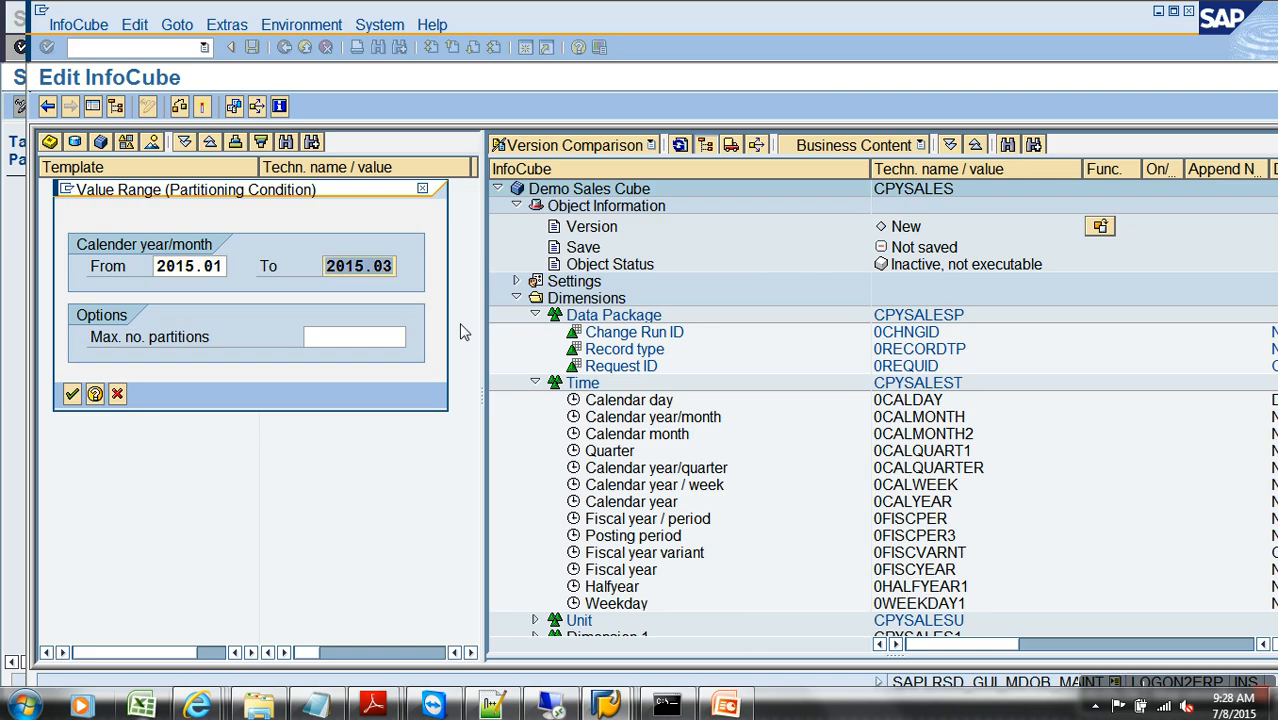
key(End)
key(BackSpace)
key(BackSpace)
text(12)
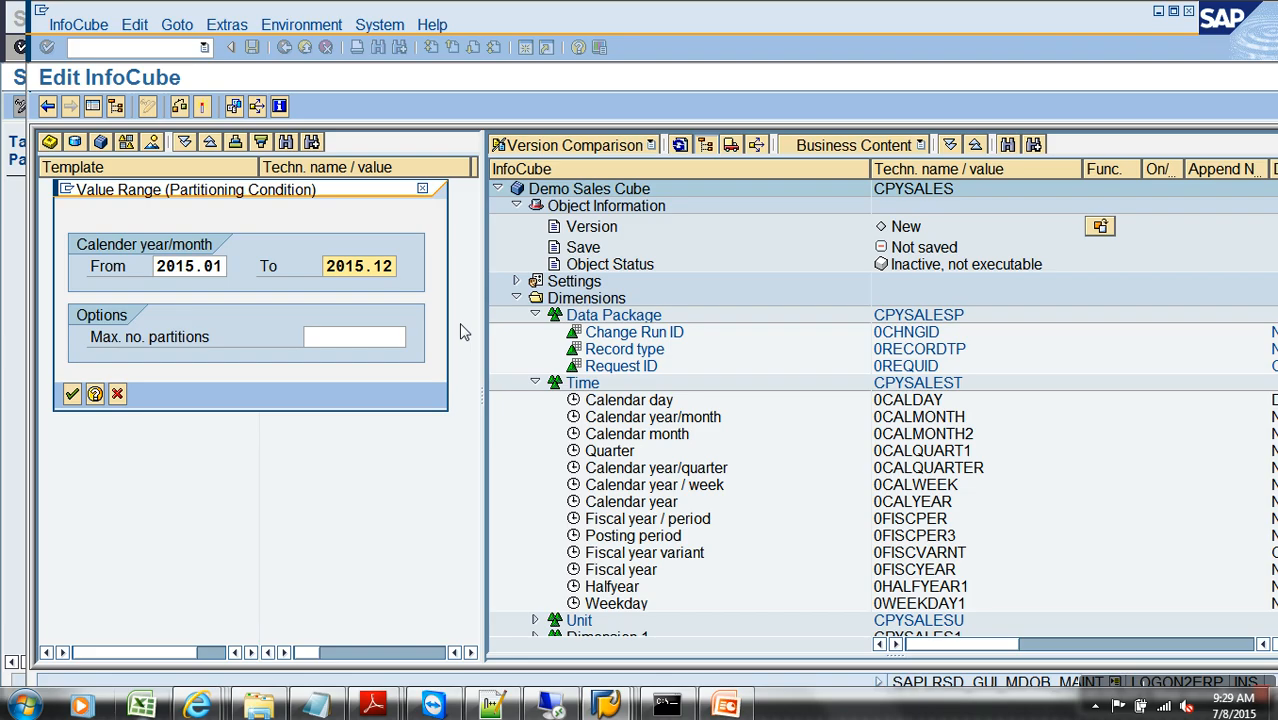
Set the maximum number of partitions to 4, apply the partitioning condition and activate CPYSALES.
click(374, 342)
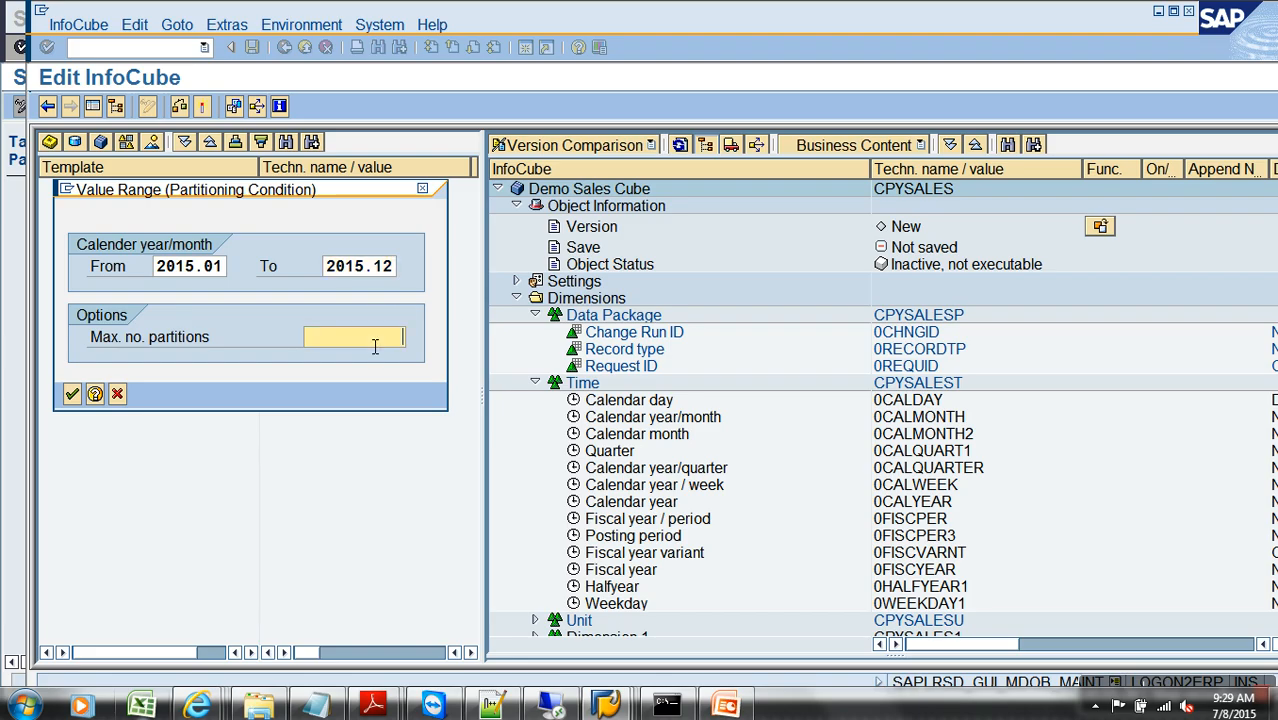
text(4)
key(BackSpace)
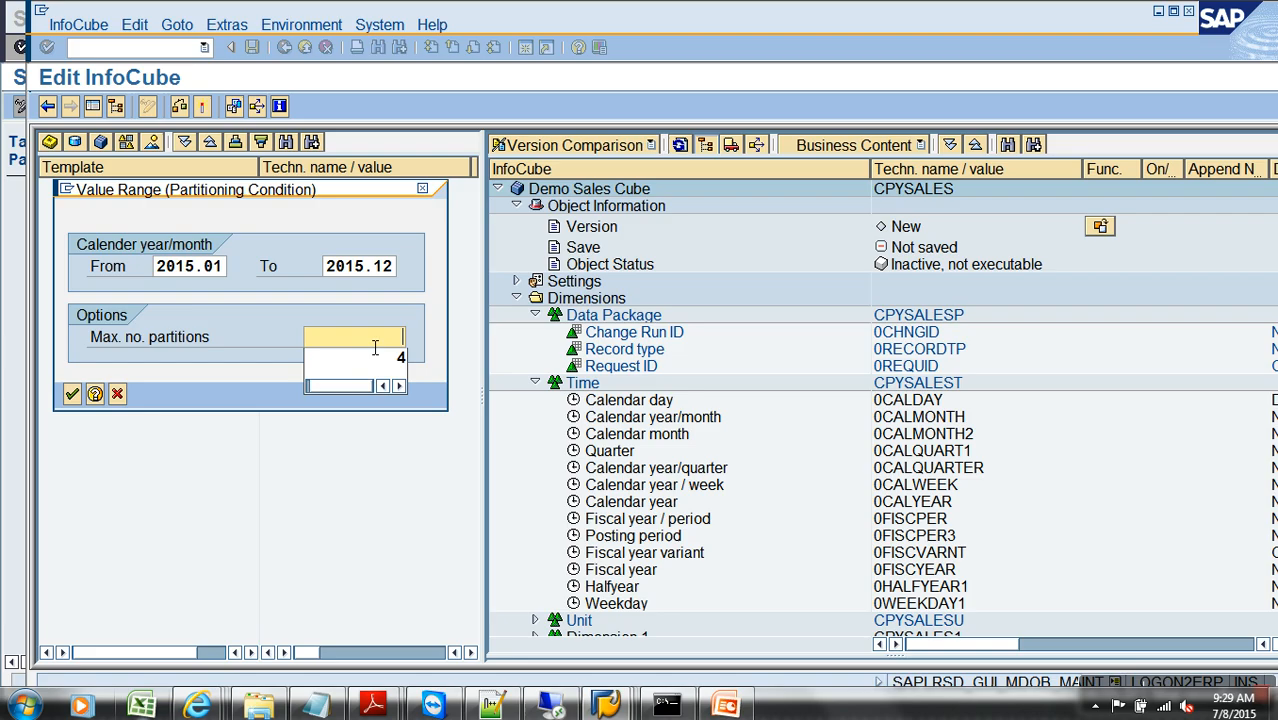
text(4)
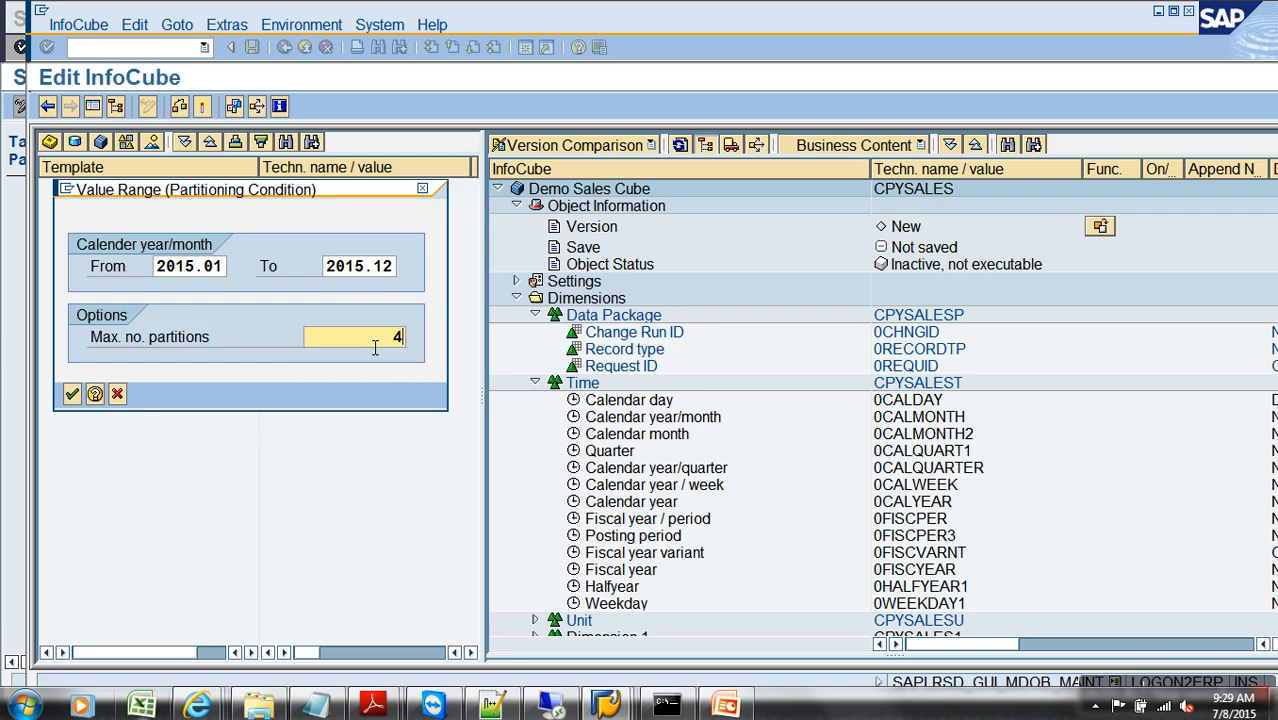
click(72, 394)
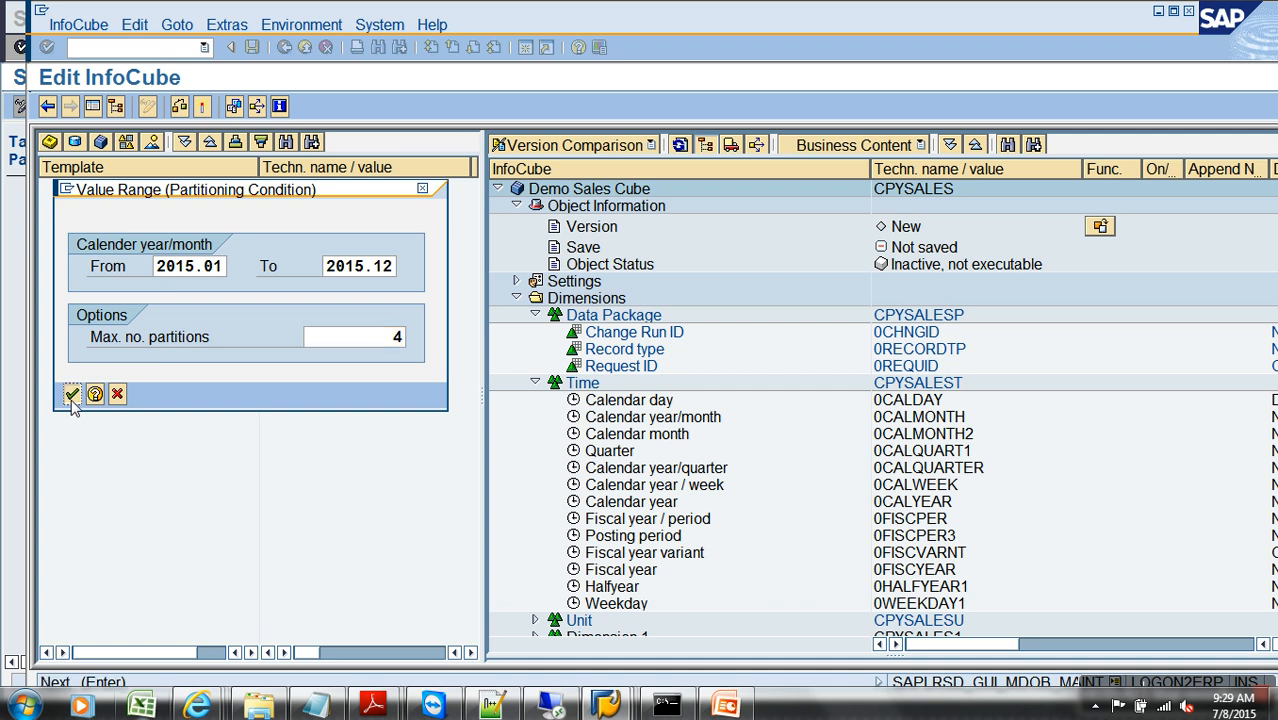
click(202, 104)
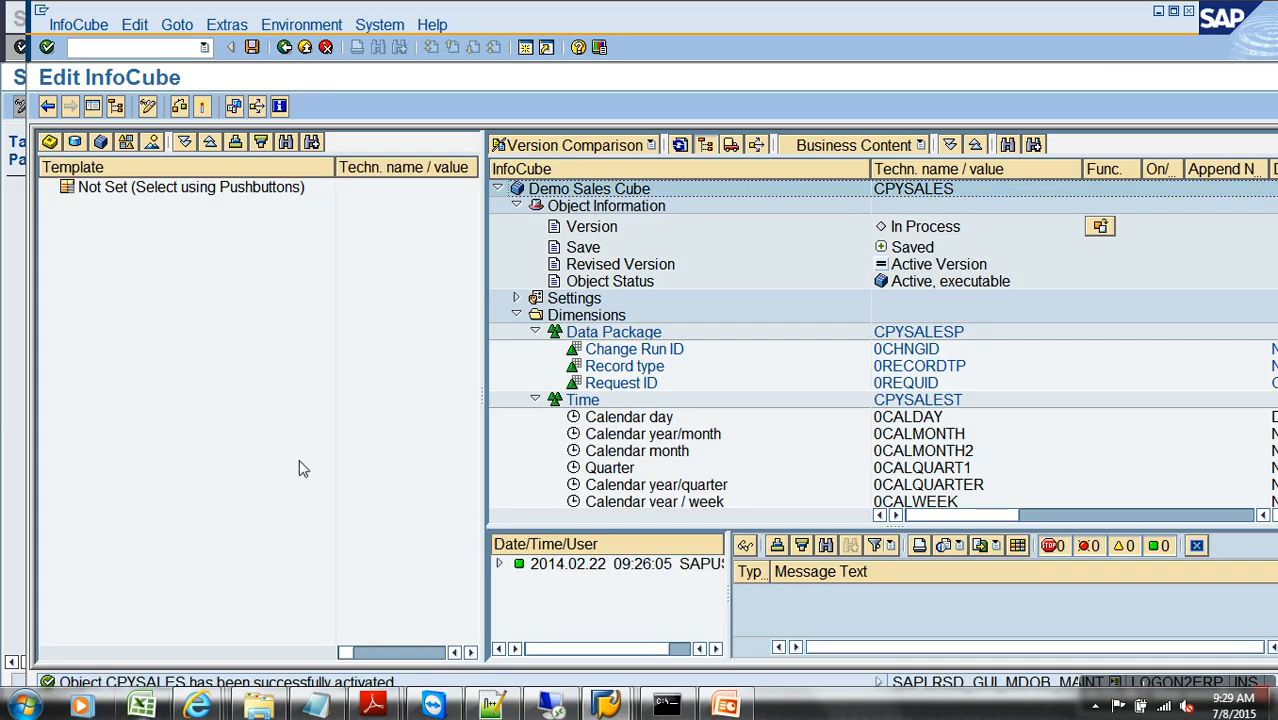
Switch to the database utility session and open the table /BIC/ECPYSALES for editing.
click(895, 199)
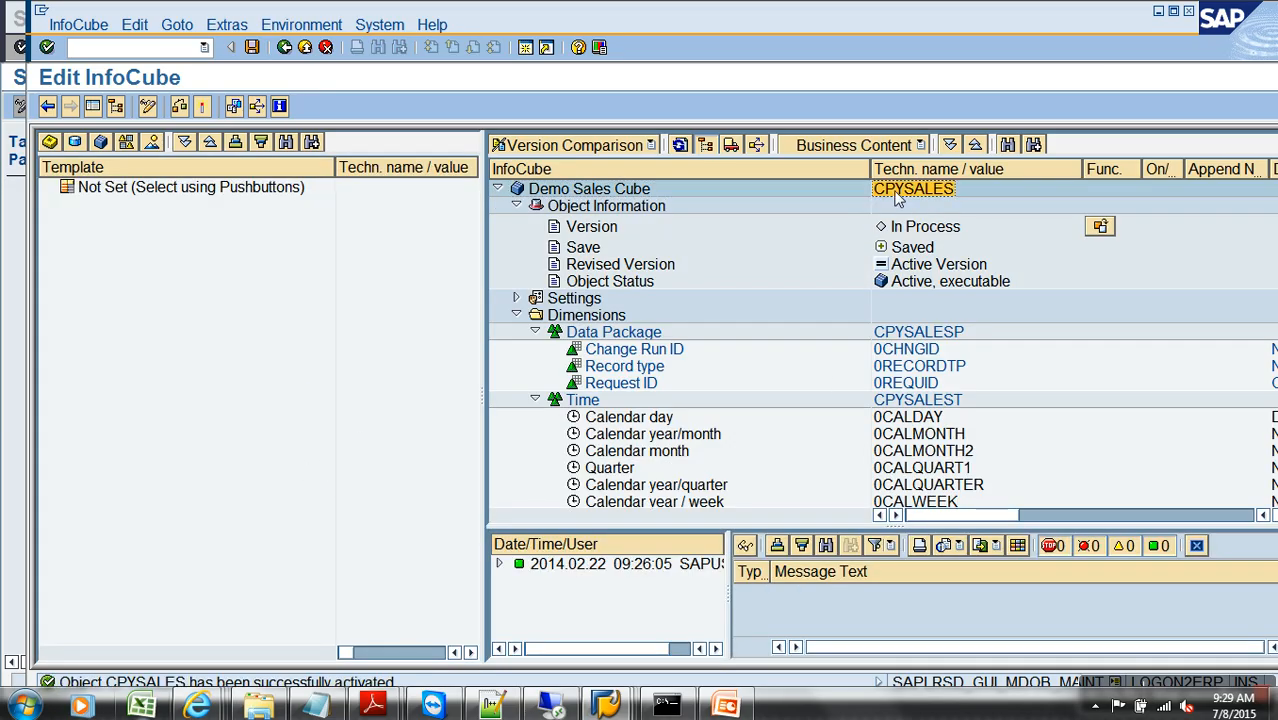
key(alt+Tab)
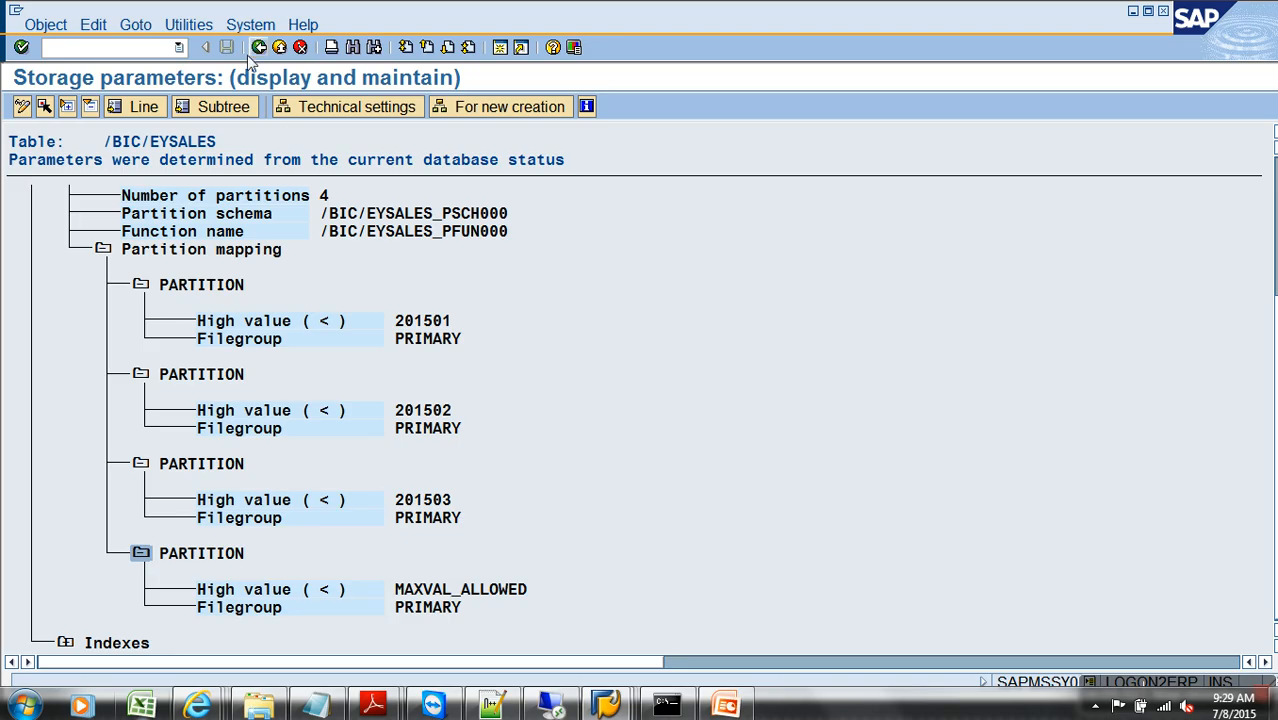
click(258, 49)
click(258, 49)
click(350, 152)
key(BackSpace)
key(BackSpace)
key(BackSpace)
key(BackSpace)
key(BackSpace)
key(BackSpace)
text(CPYSALES)
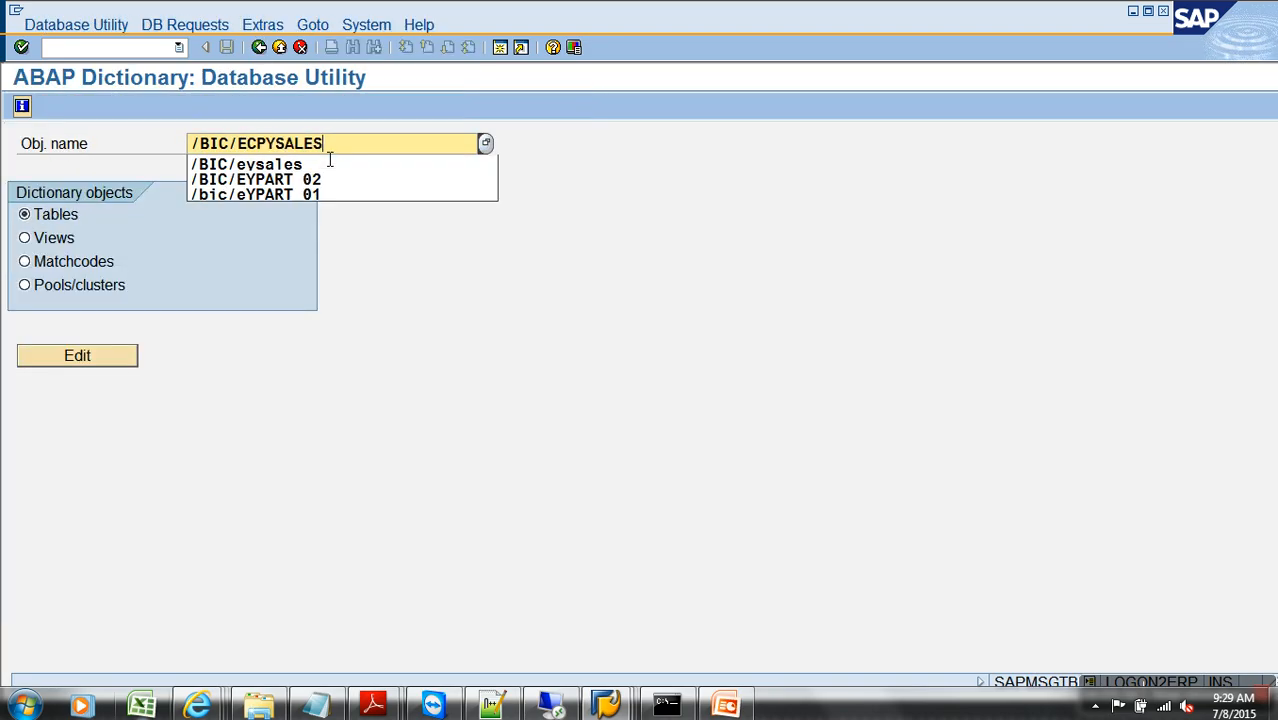
key(Return)
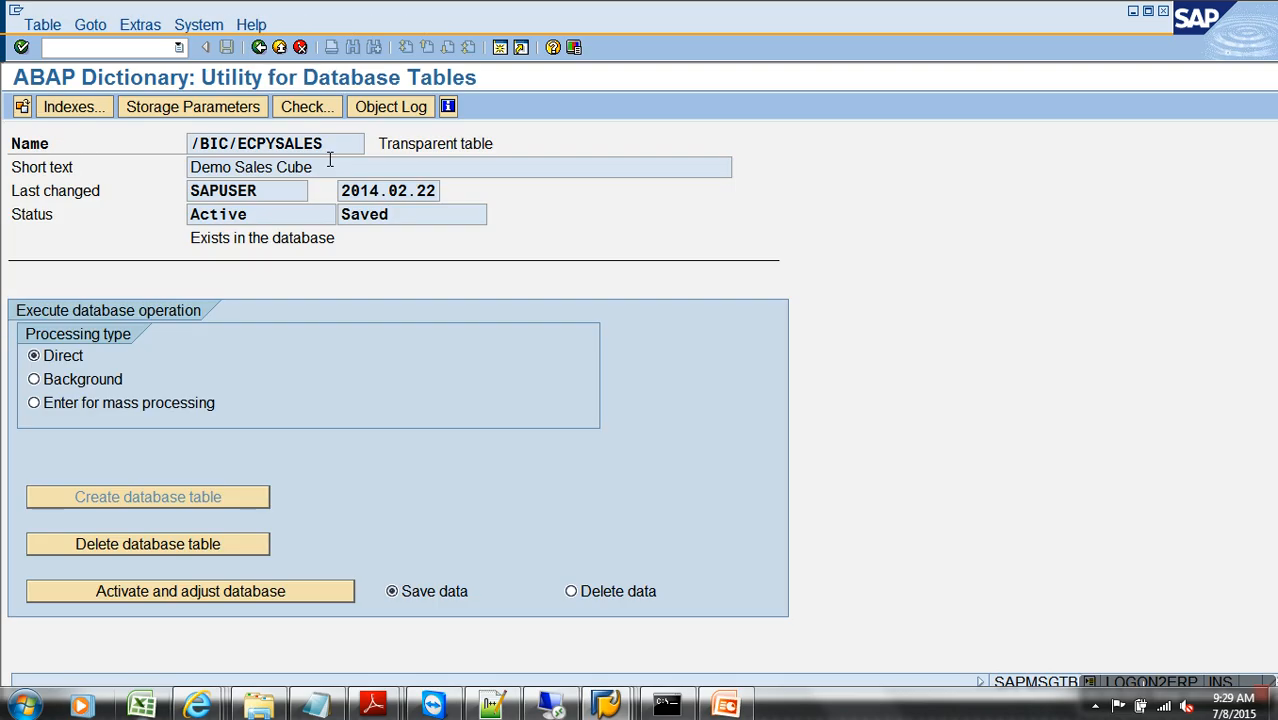
Display the storage parameters of /BIC/ECPYSALES and expand its partition mapping.
click(217, 115)
click(68, 483)
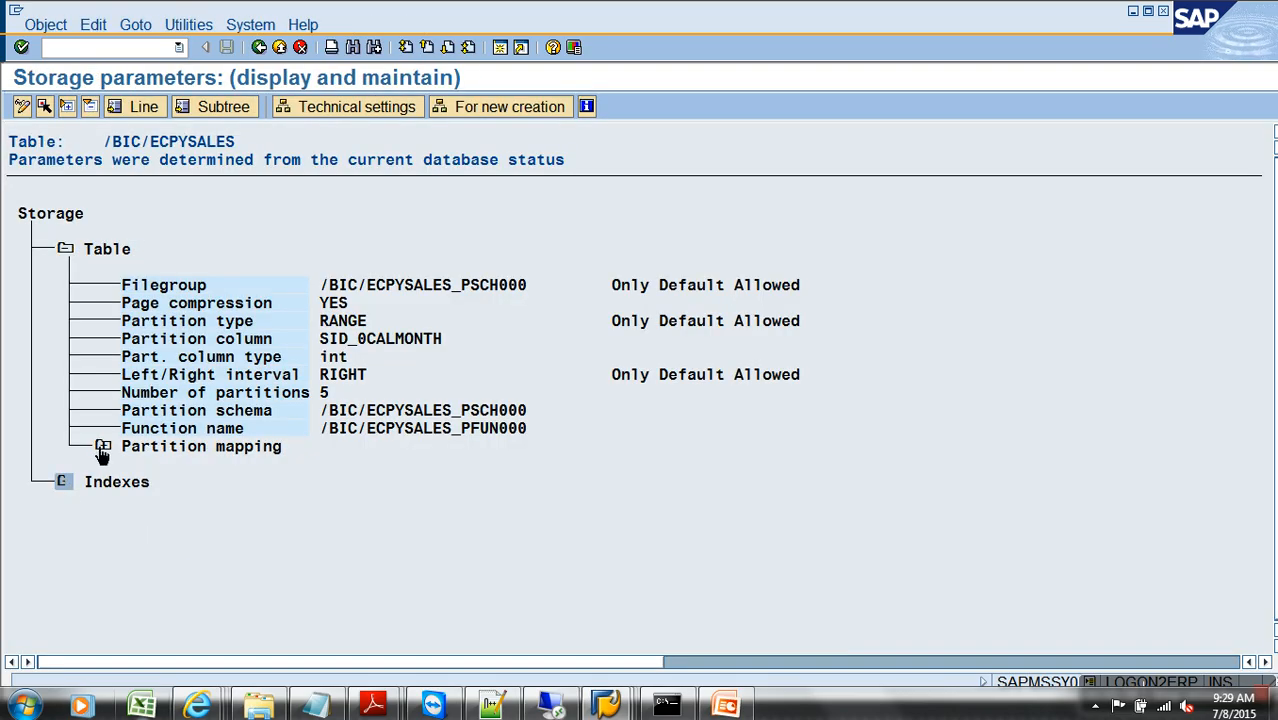
click(103, 447)
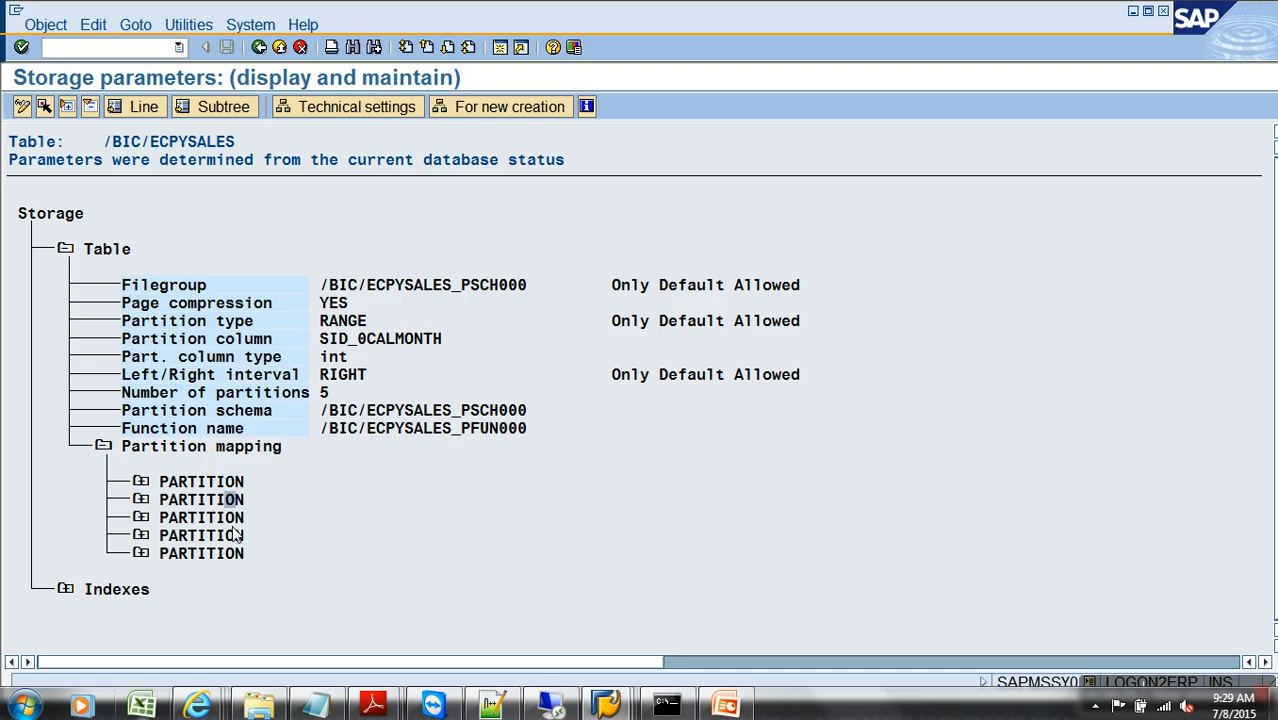
Expand every partition of /BIC/ECPYSALES to examine its high value and filegroup.
click(142, 482)
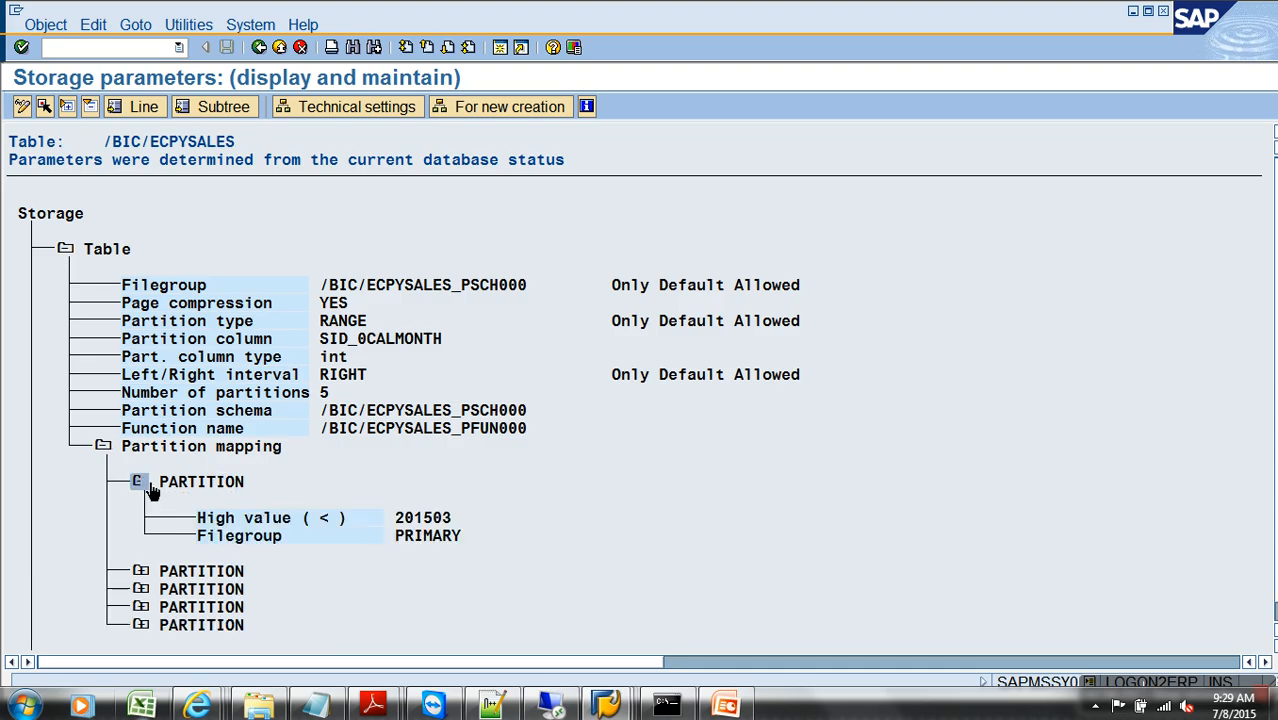
scroll(144, 580, down, 1)
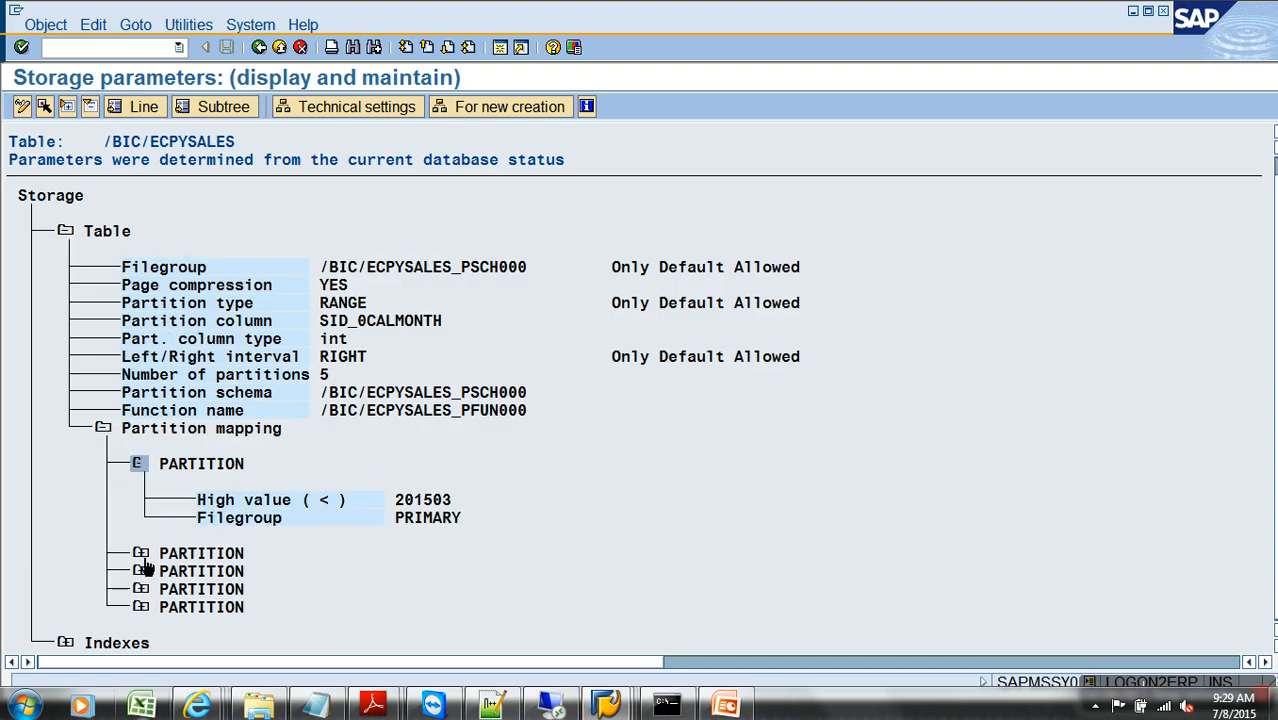
click(142, 556)
scroll(142, 584, down, 1)
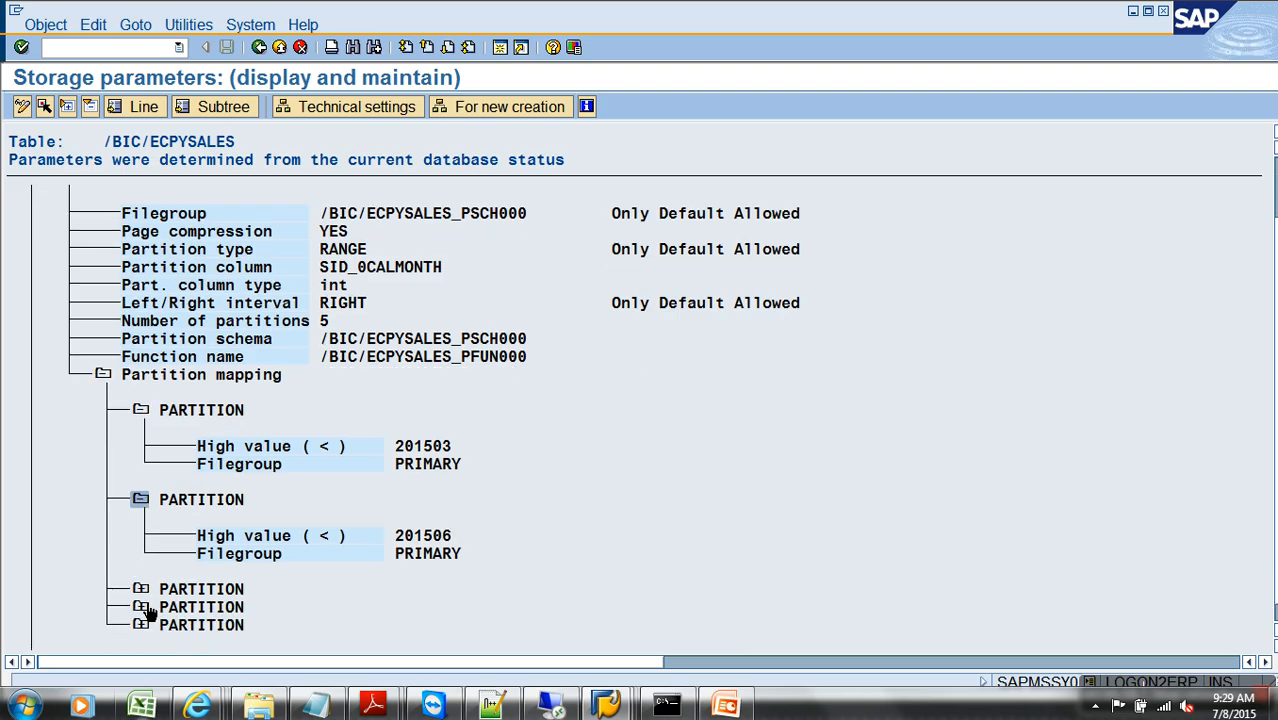
click(144, 591)
scroll(145, 591, down, 1)
scroll(145, 595, down, 1)
click(141, 591)
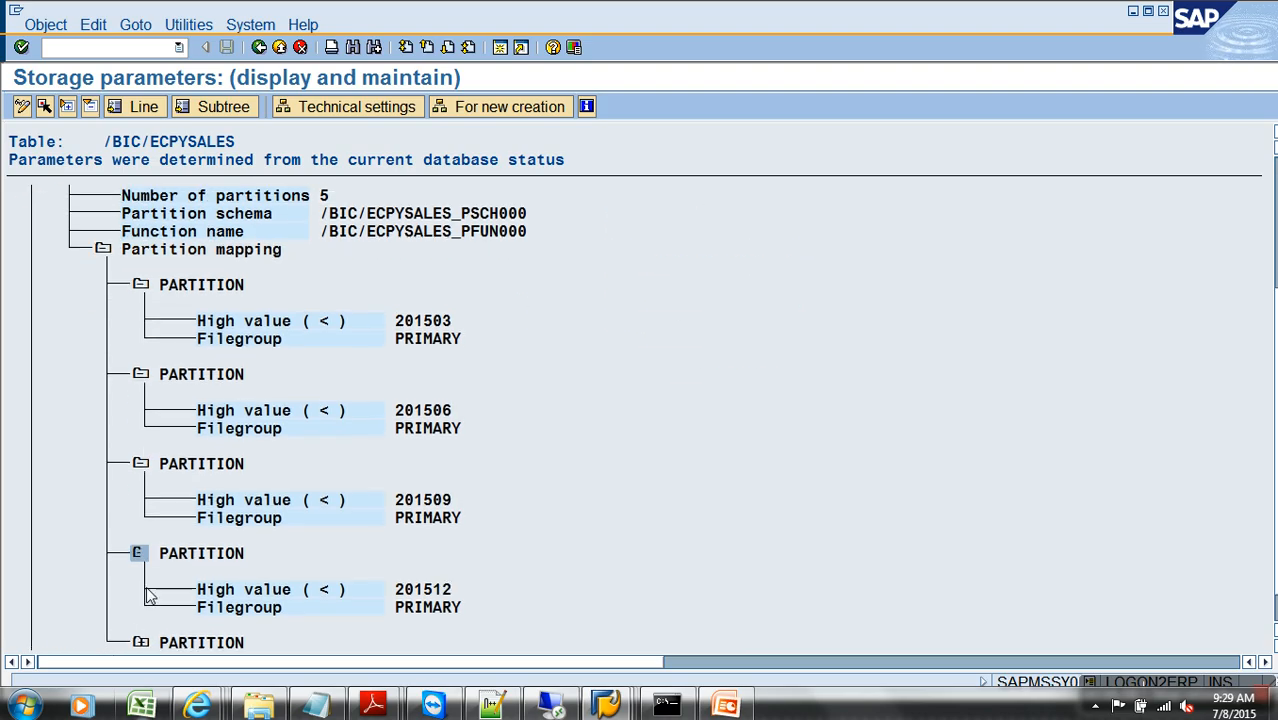
scroll(150, 596, down, 1)
click(143, 625)
scroll(165, 630, down, 1)
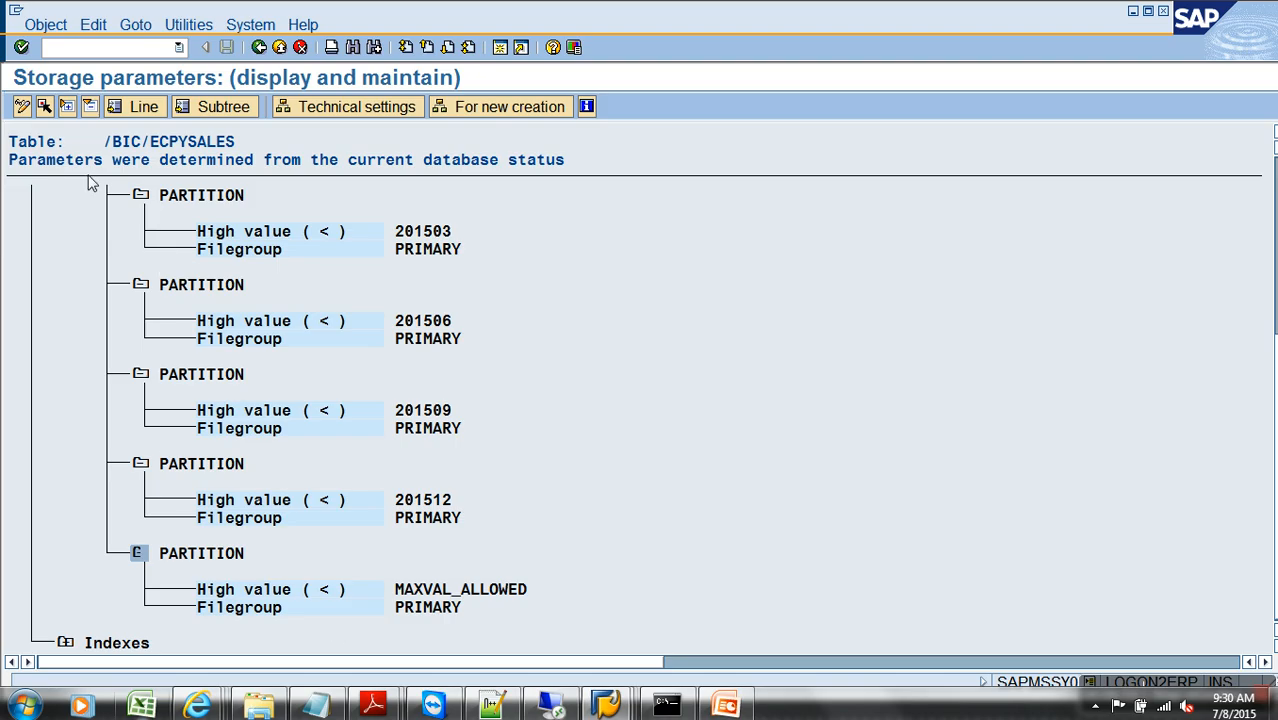
Back in the InfoCube editor, set the end of CPYSALES's calendar year/month partitioning range to 2015.11 and activate the cube.
key(alt+Tab)
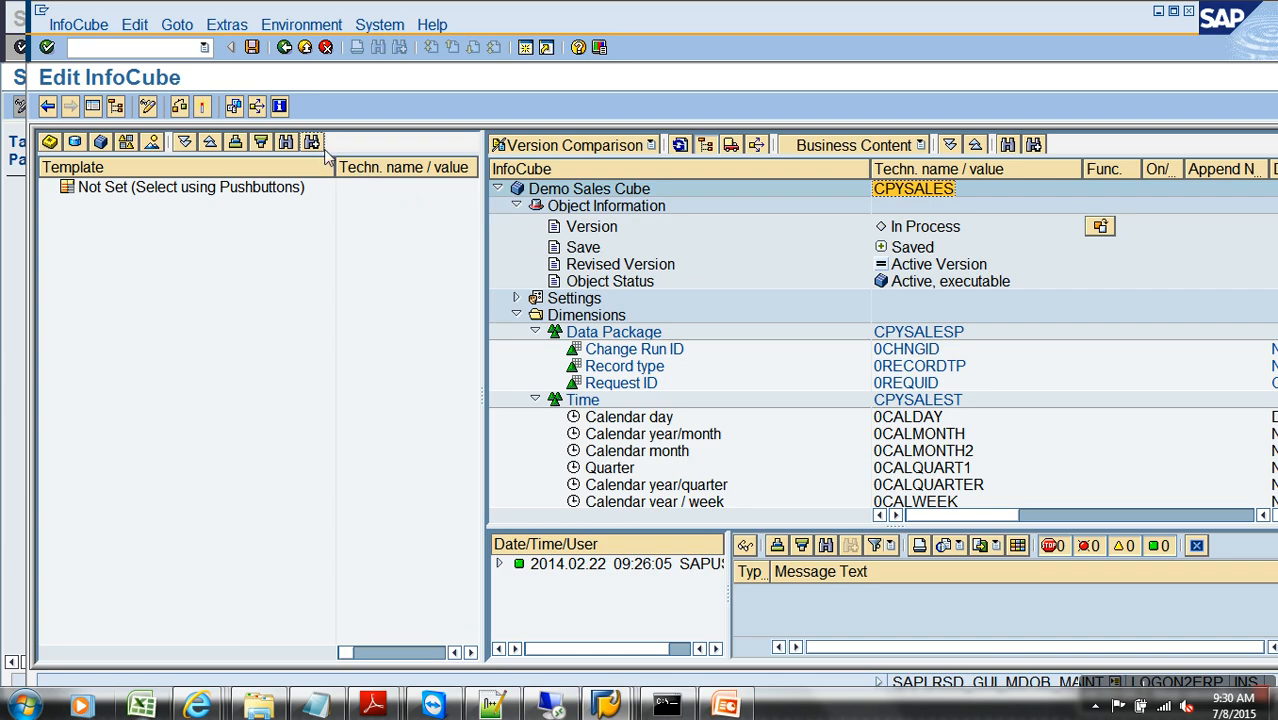
click(227, 24)
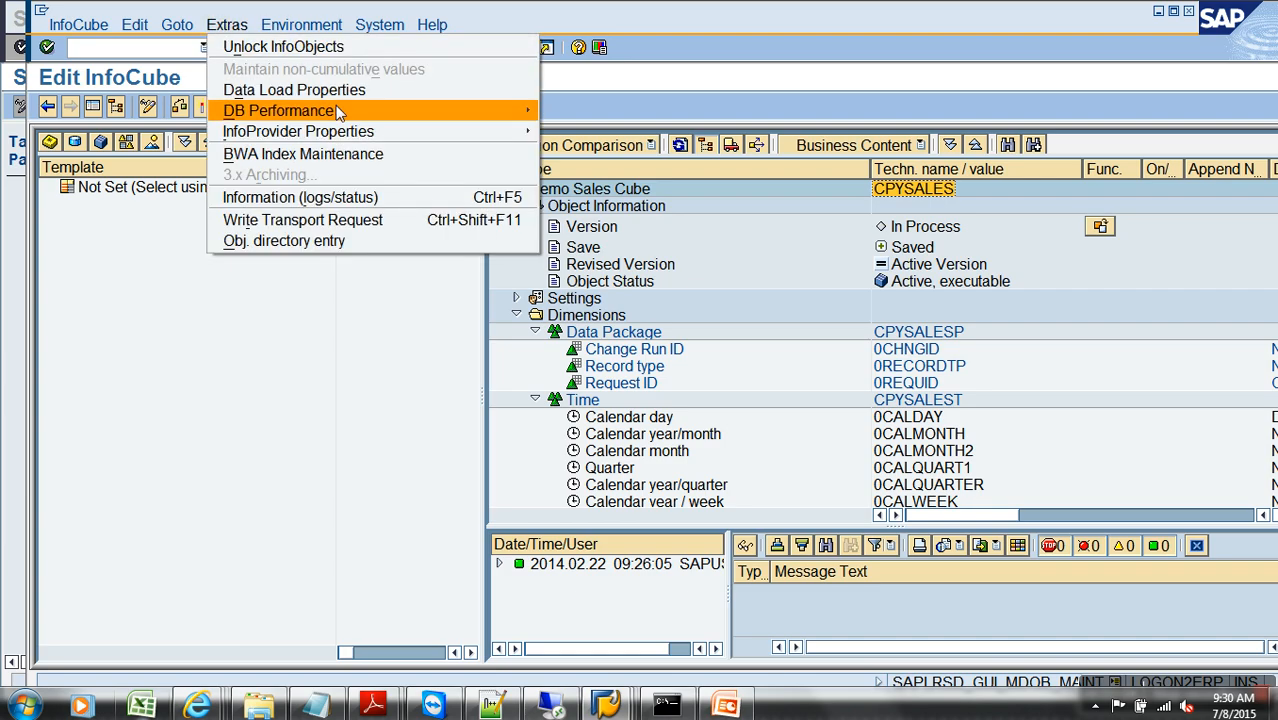
mouse_move(330, 110)
click(575, 128)
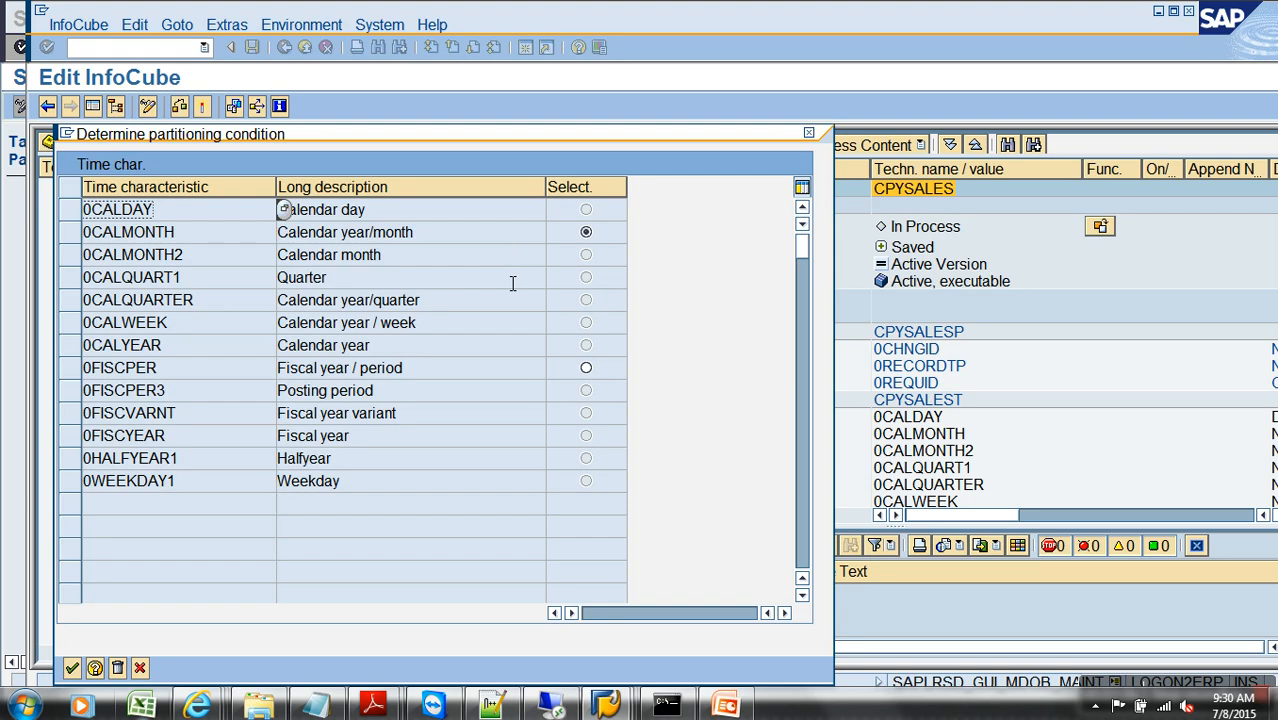
key(Return)
click(386, 267)
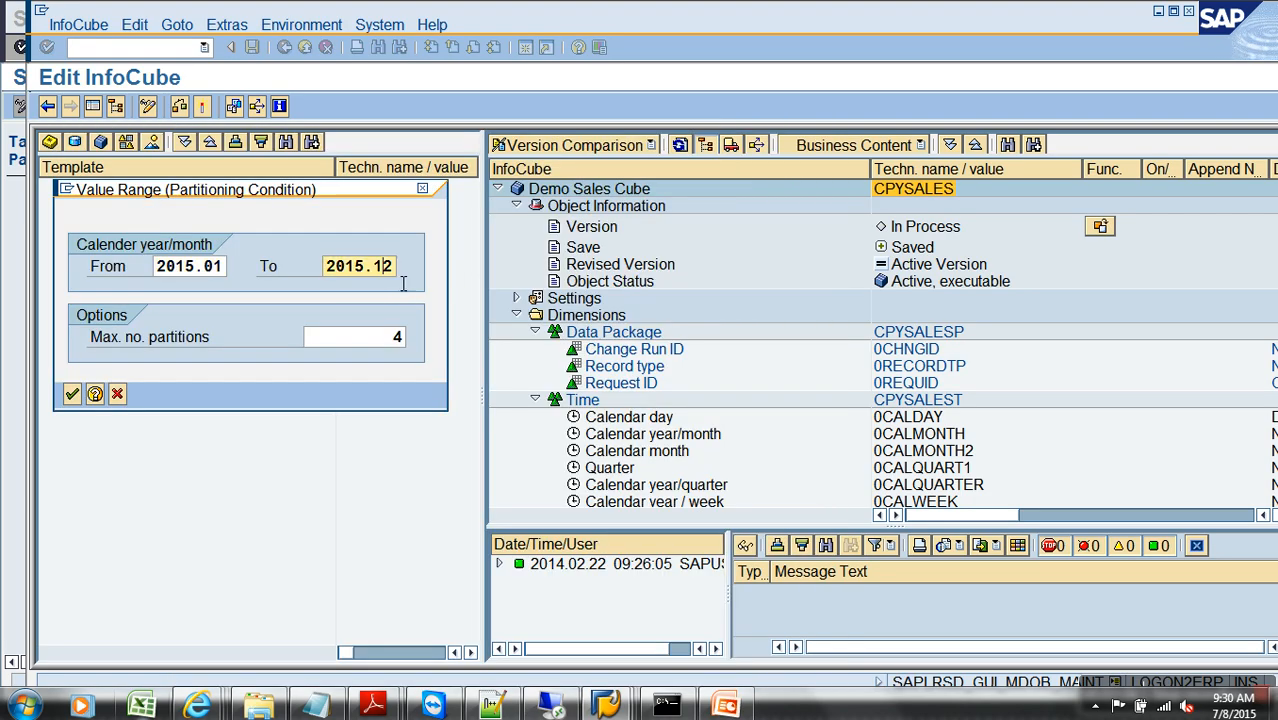
key(Delete)
text(1)
click(72, 394)
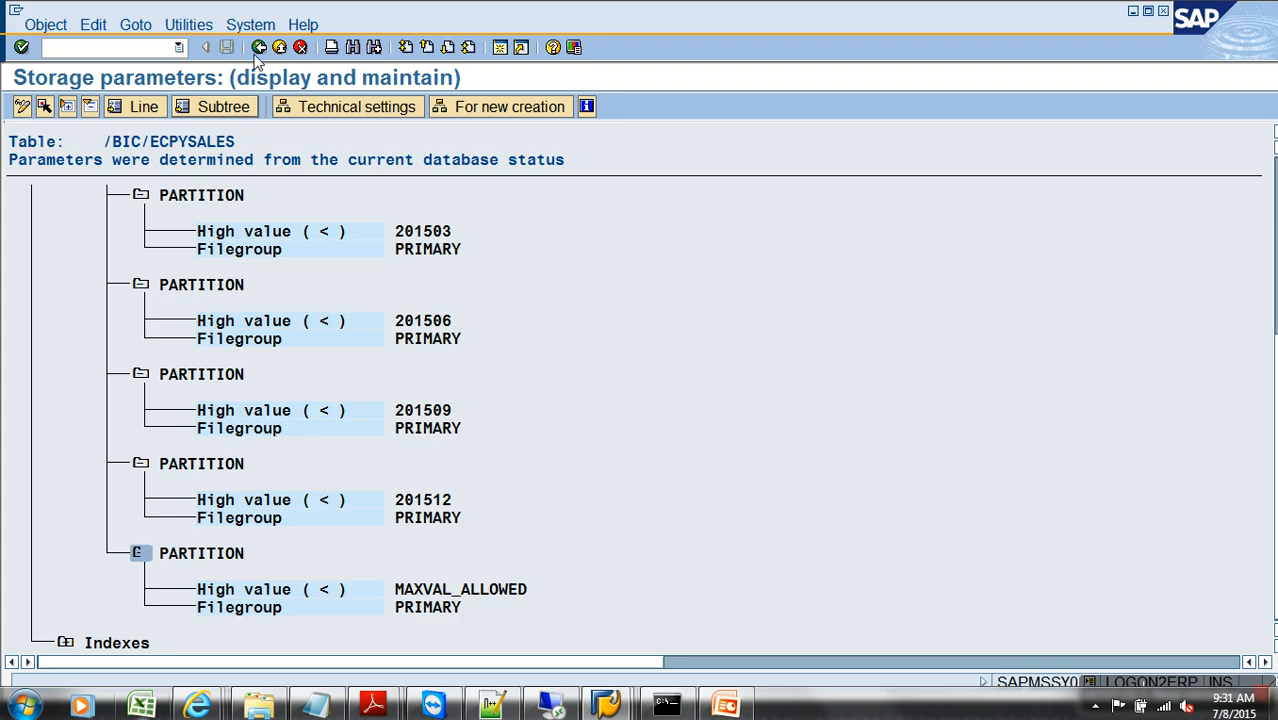
Reload the storage parameters of /BIC/ECPYSALES in the database utility and expand the partition mapping.
click(260, 49)
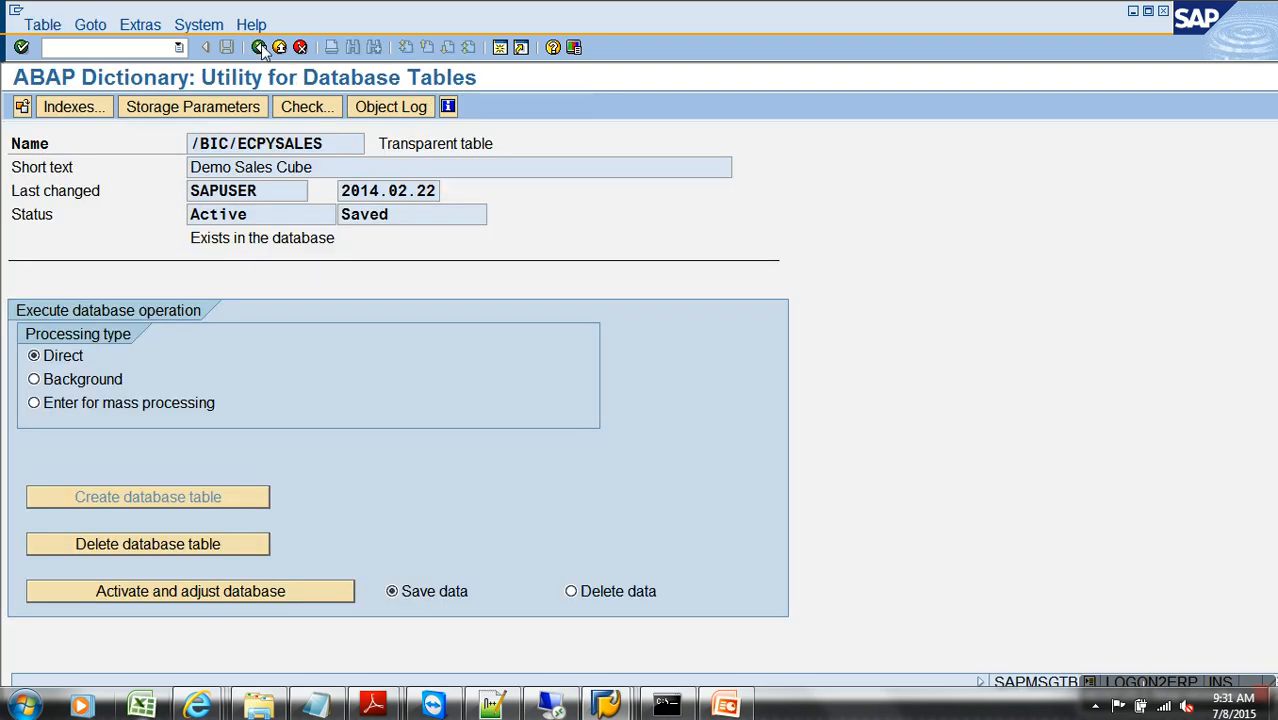
click(260, 49)
click(131, 358)
click(193, 106)
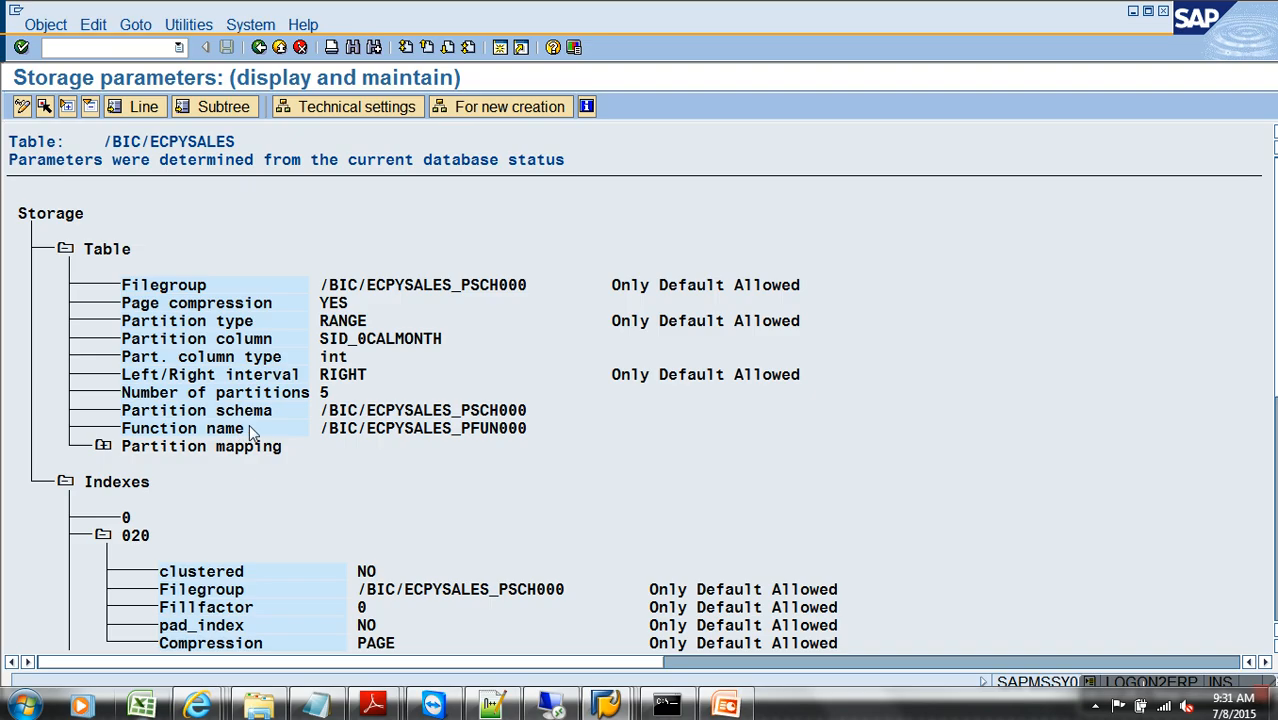
scroll(257, 406, down, 2)
click(103, 375)
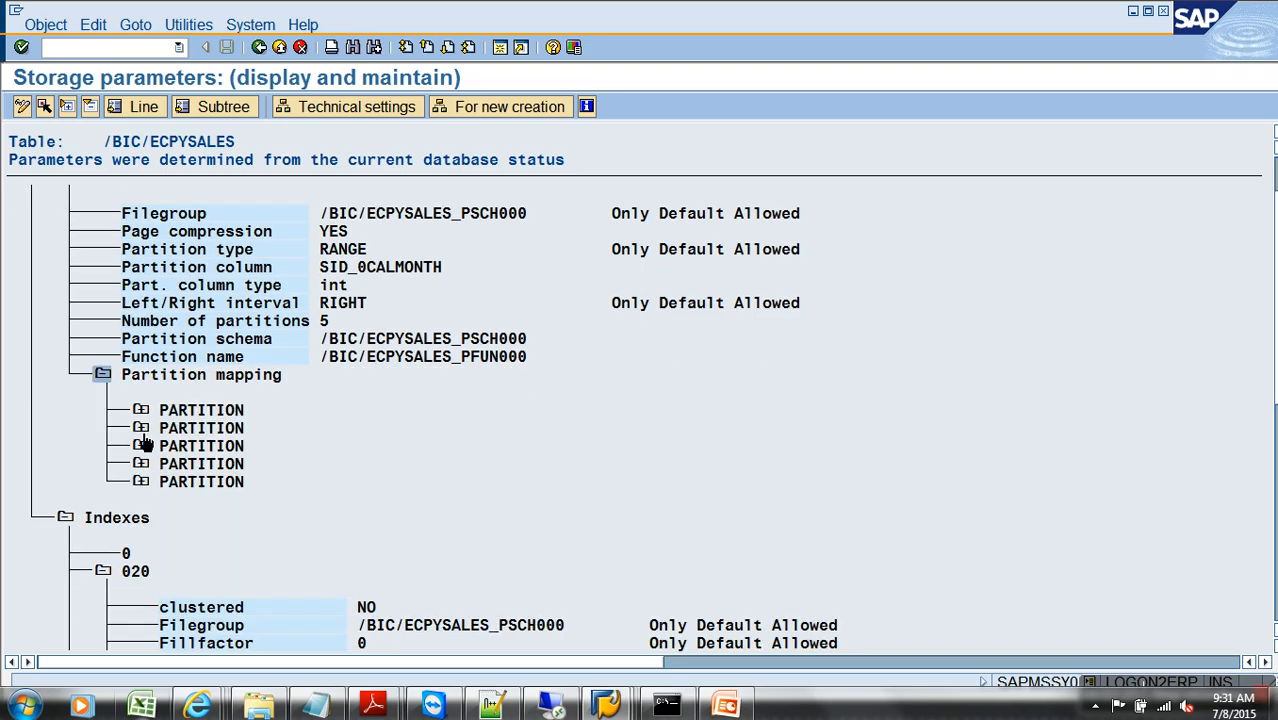
Expand all partitions of the reloaded table to check their high values against the shortened month range.
click(140, 411)
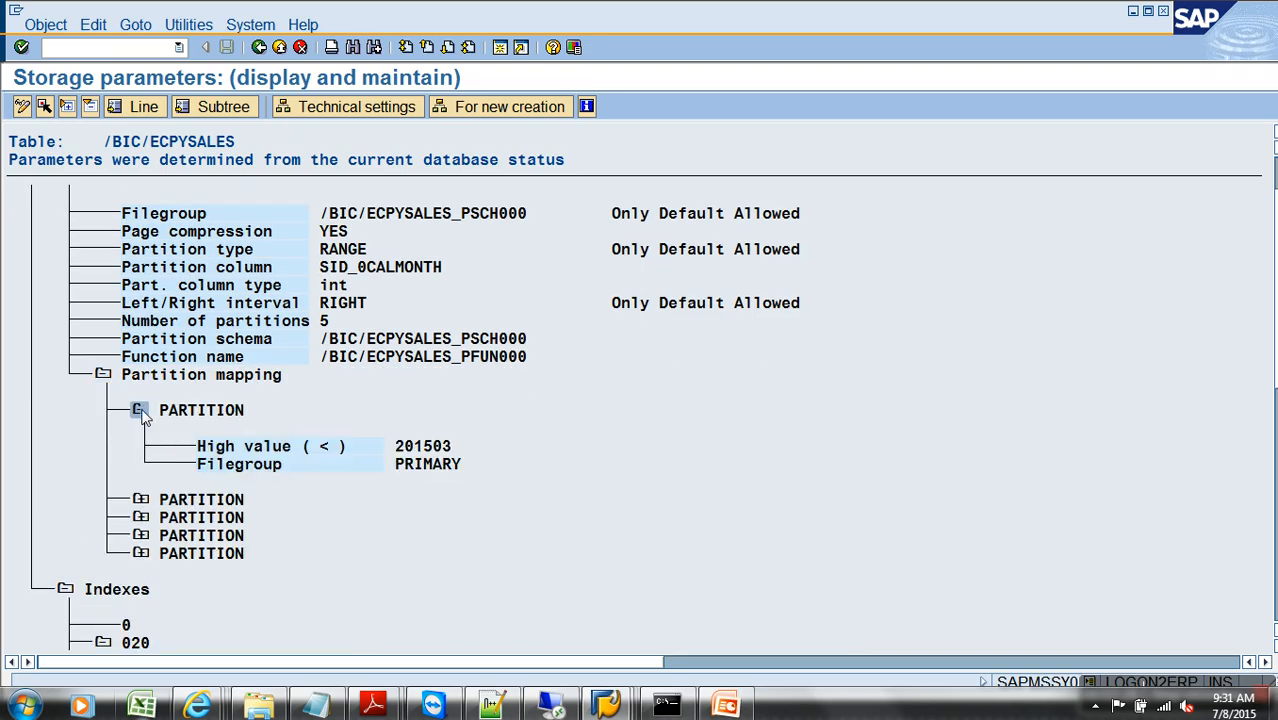
click(141, 535)
scroll(152, 568, down, 2)
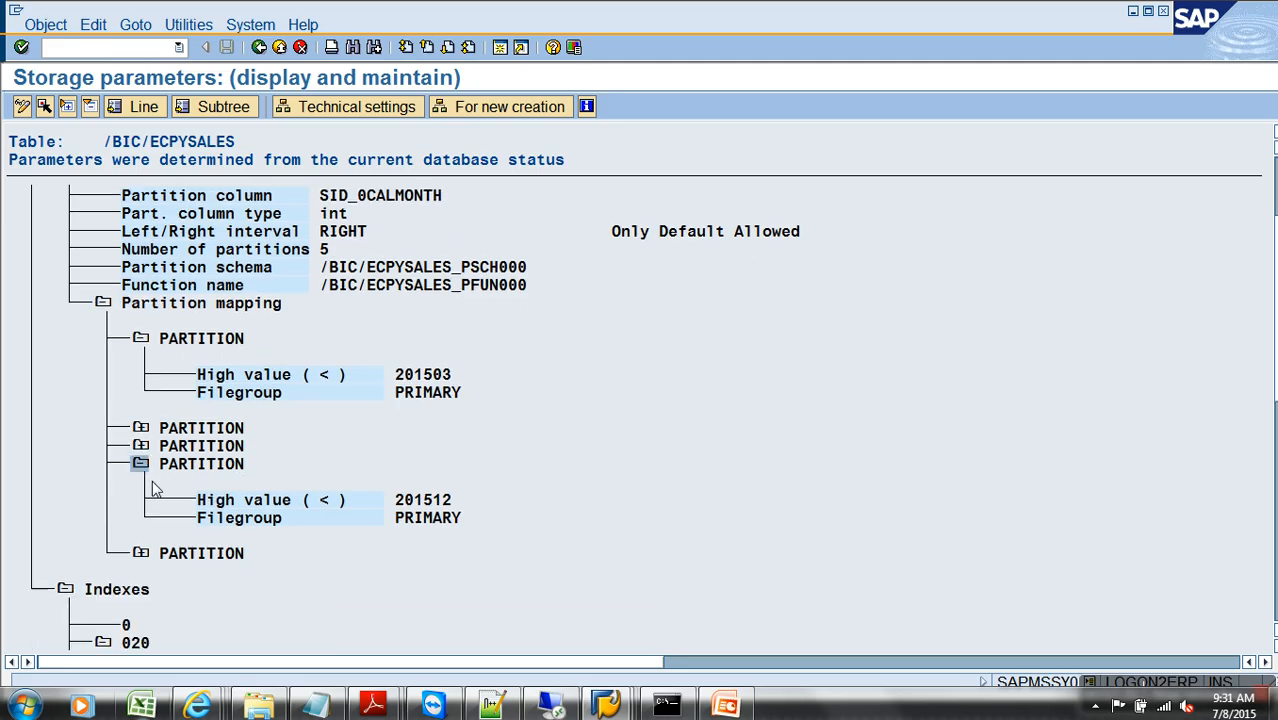
click(141, 446)
click(141, 428)
scroll(192, 518, down, 4)
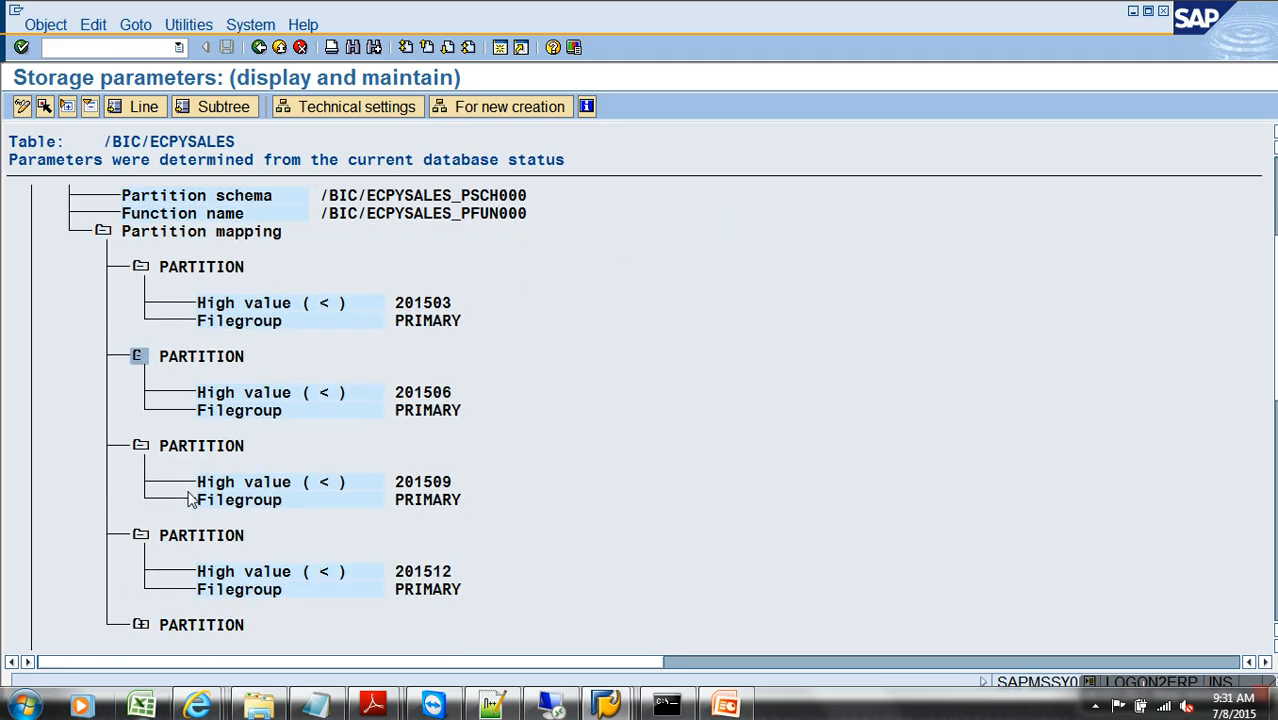
scroll(180, 521, down, 1)
click(141, 517)
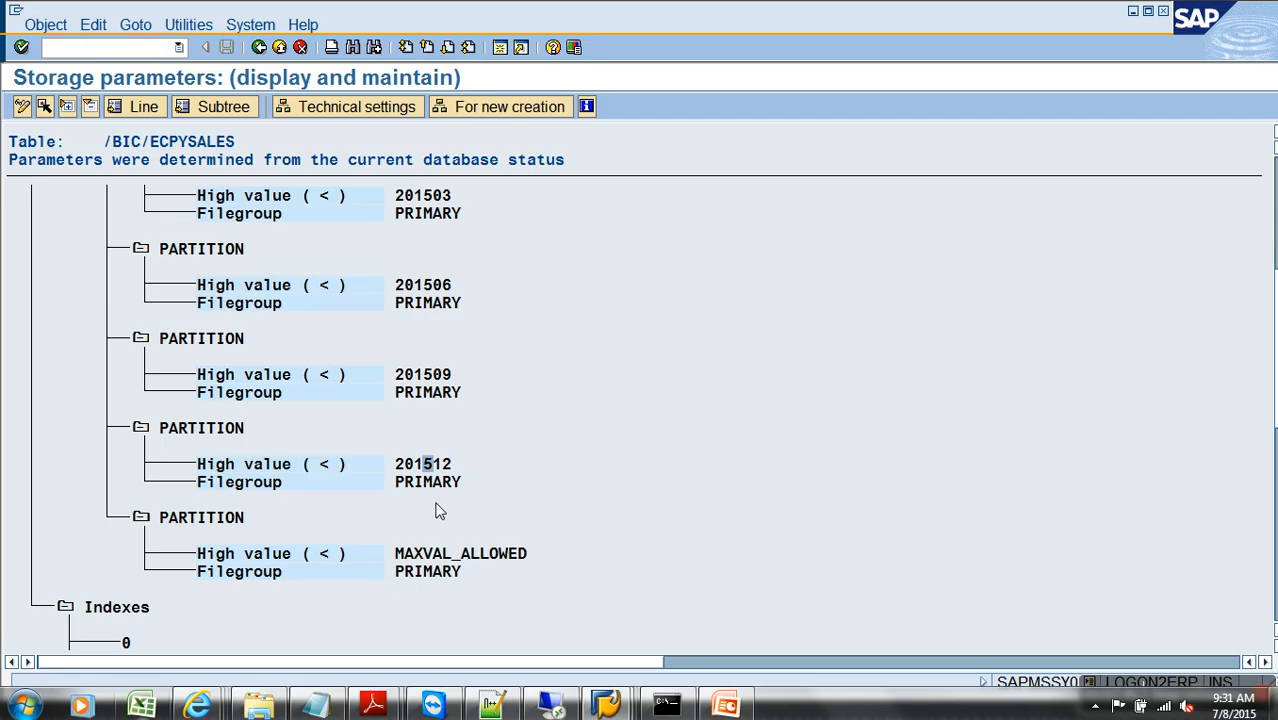
Return to the modeling workbench, show its navigation area and open Repartitioning under Administration.
key(alt+Tab)
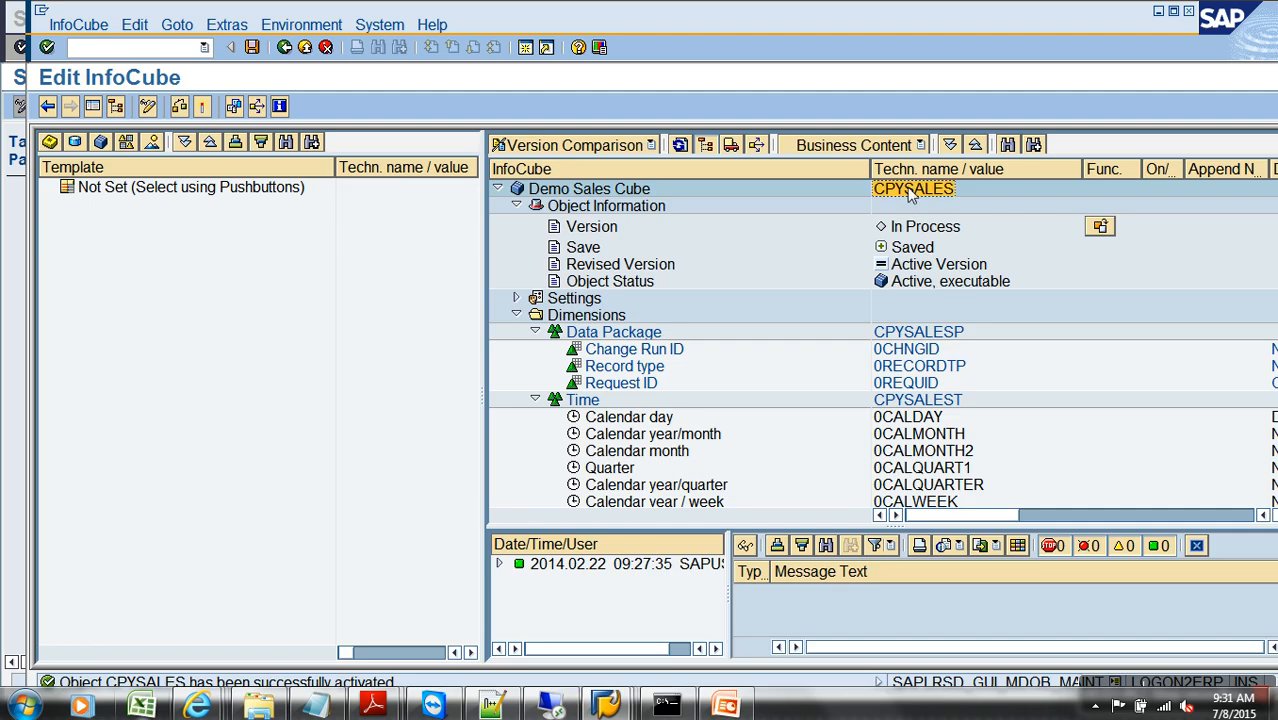
click(90, 106)
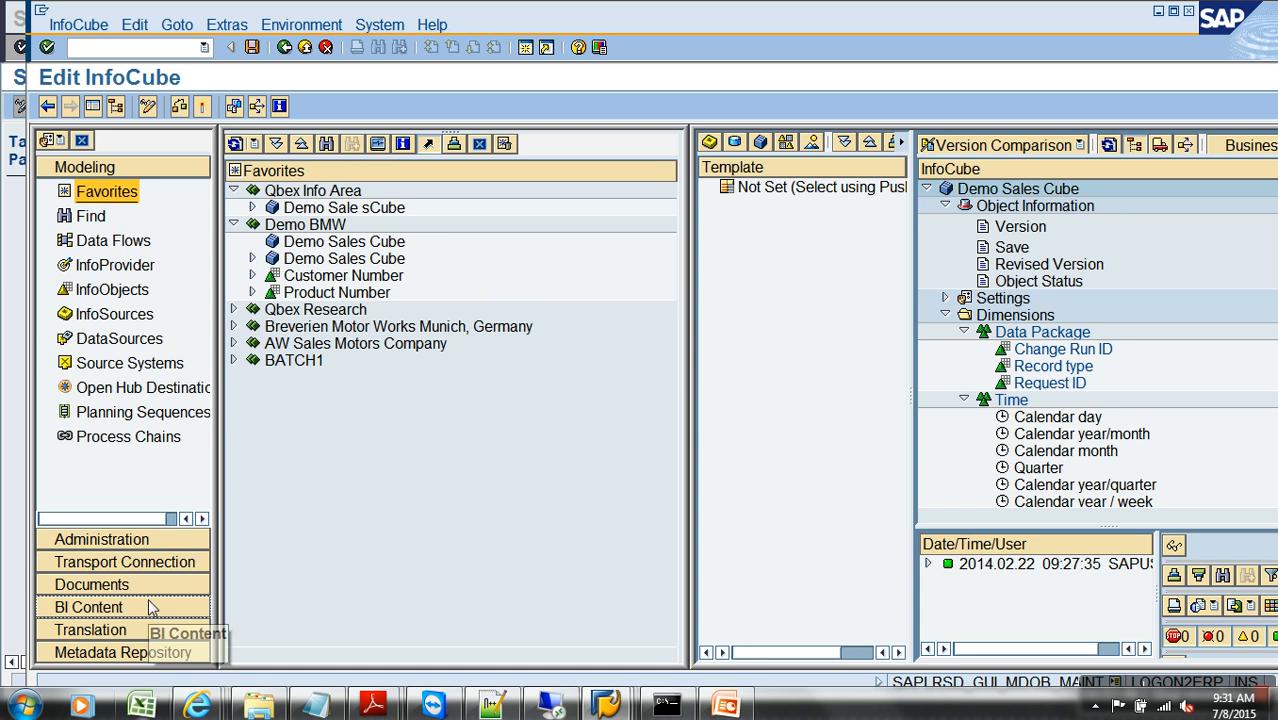
click(148, 542)
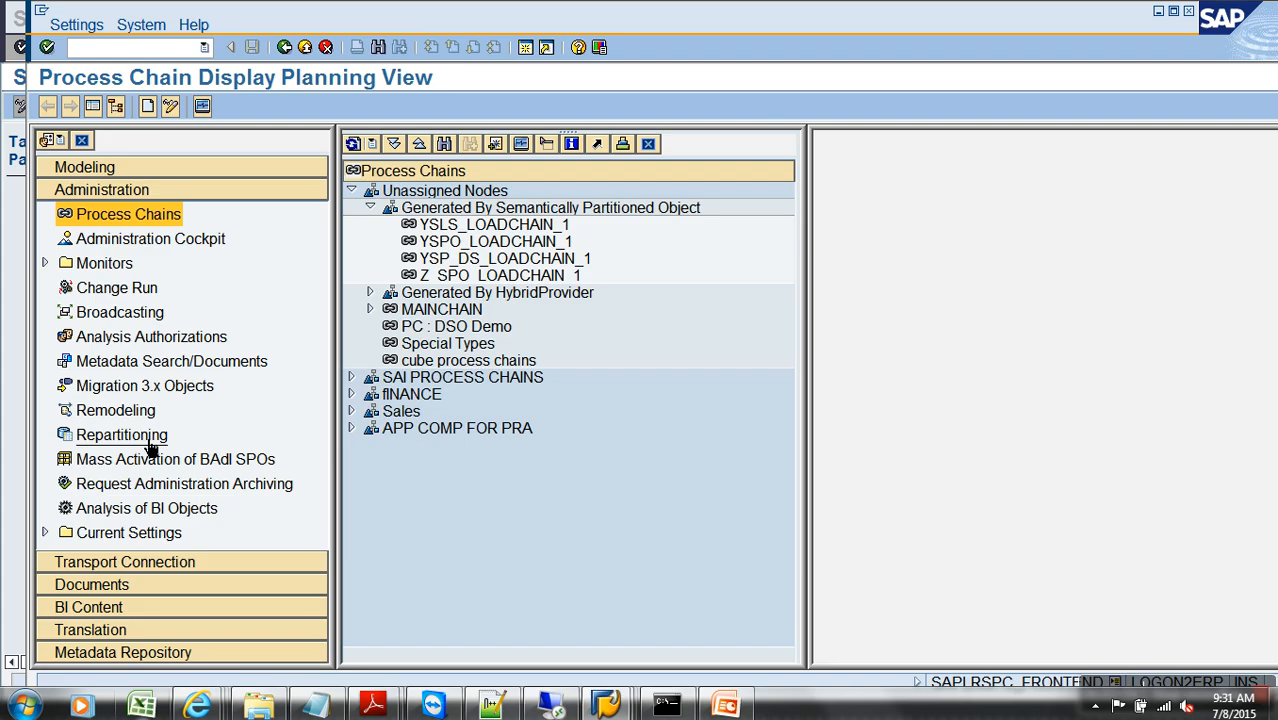
click(146, 446)
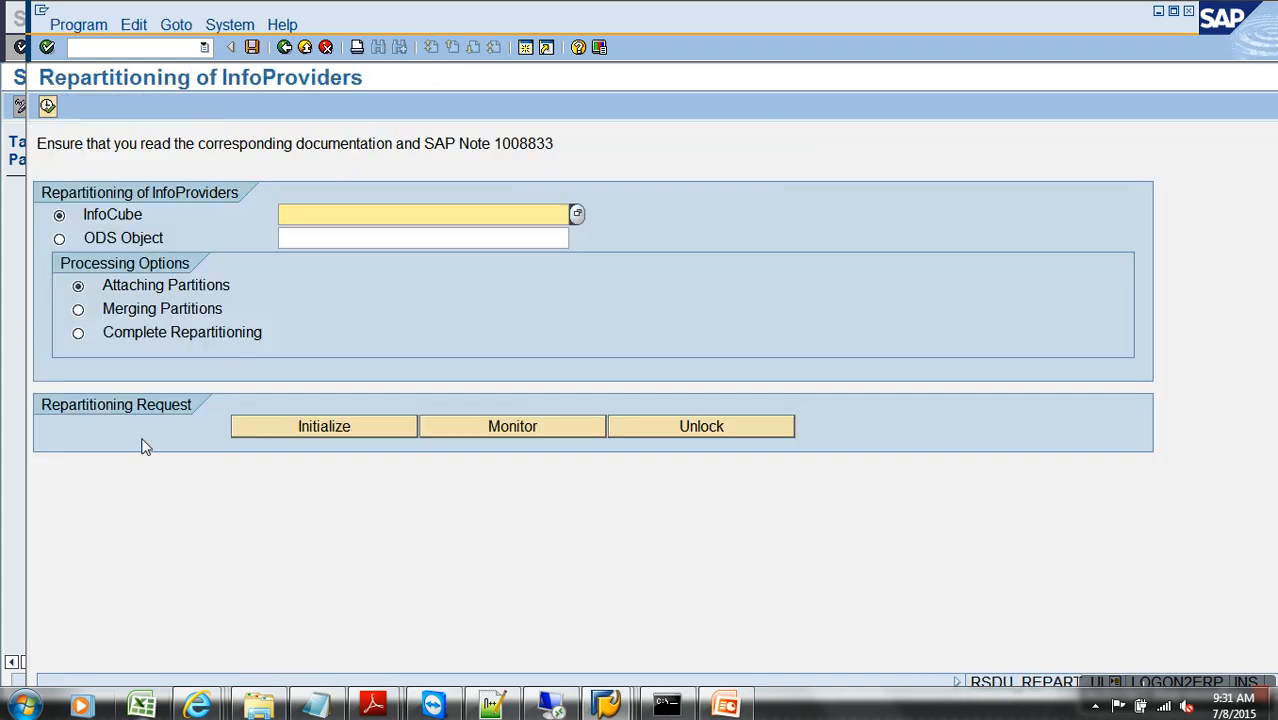
Initialize an Attaching Partitions repartitioning request for the InfoCube CPYSALES.
text(CPYSALES)
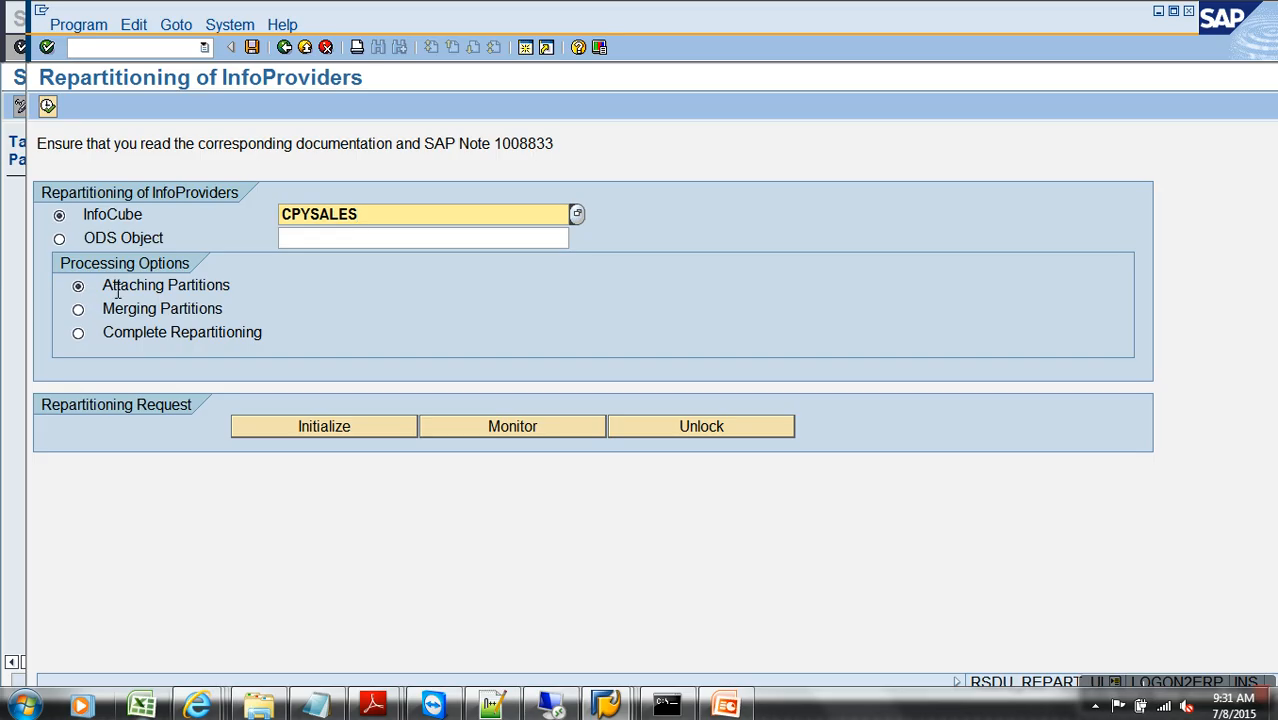
click(351, 428)
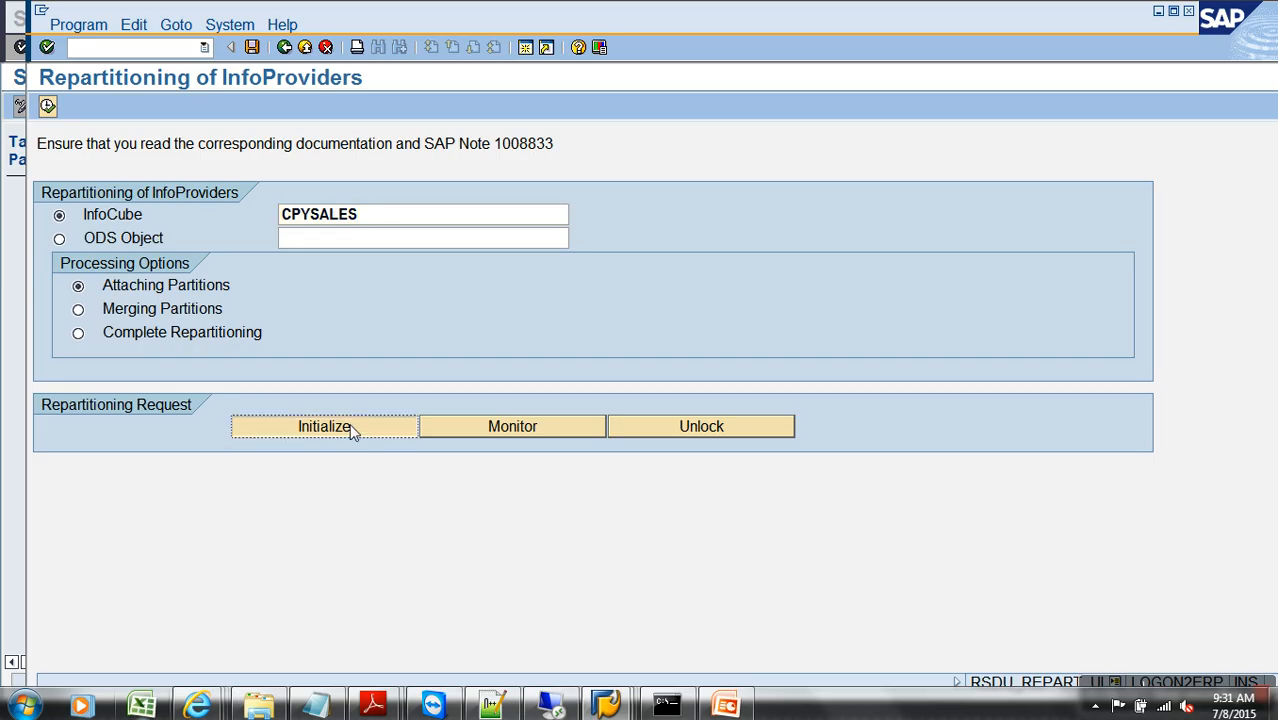
key(Return)
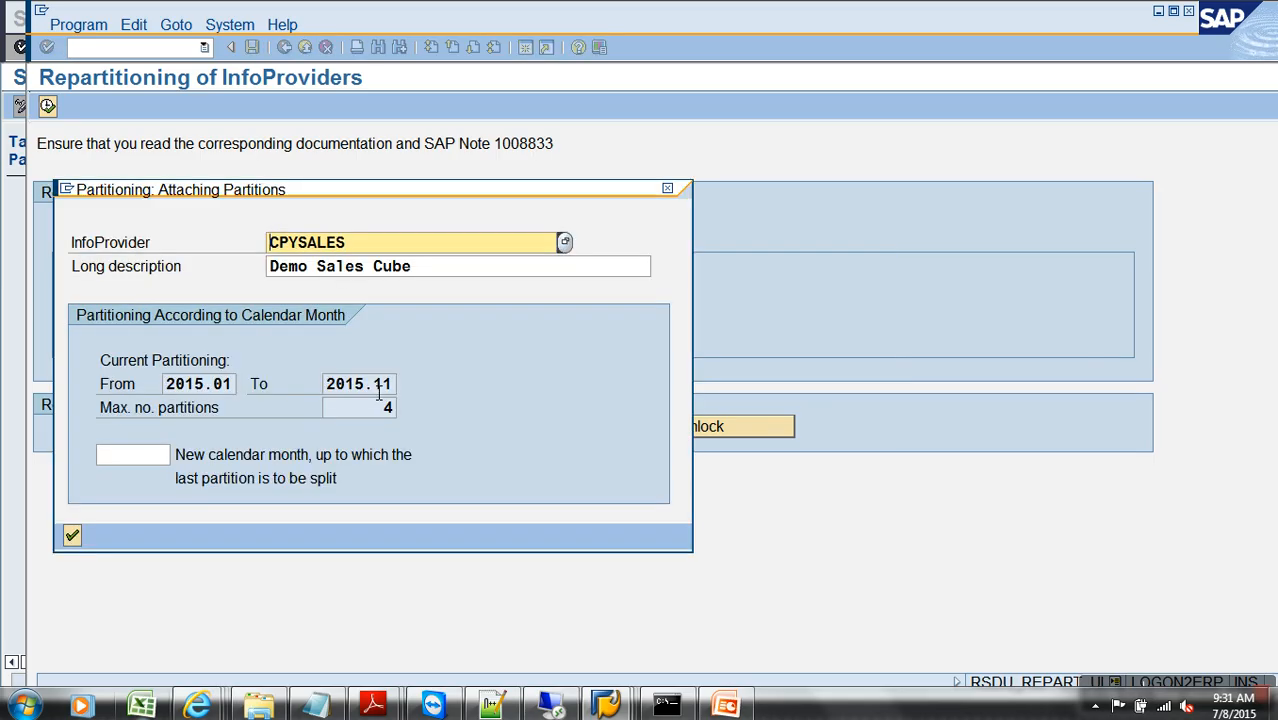
Set the new calendar month for splitting the last partition to 2016.03 and create the attach request.
click(166, 457)
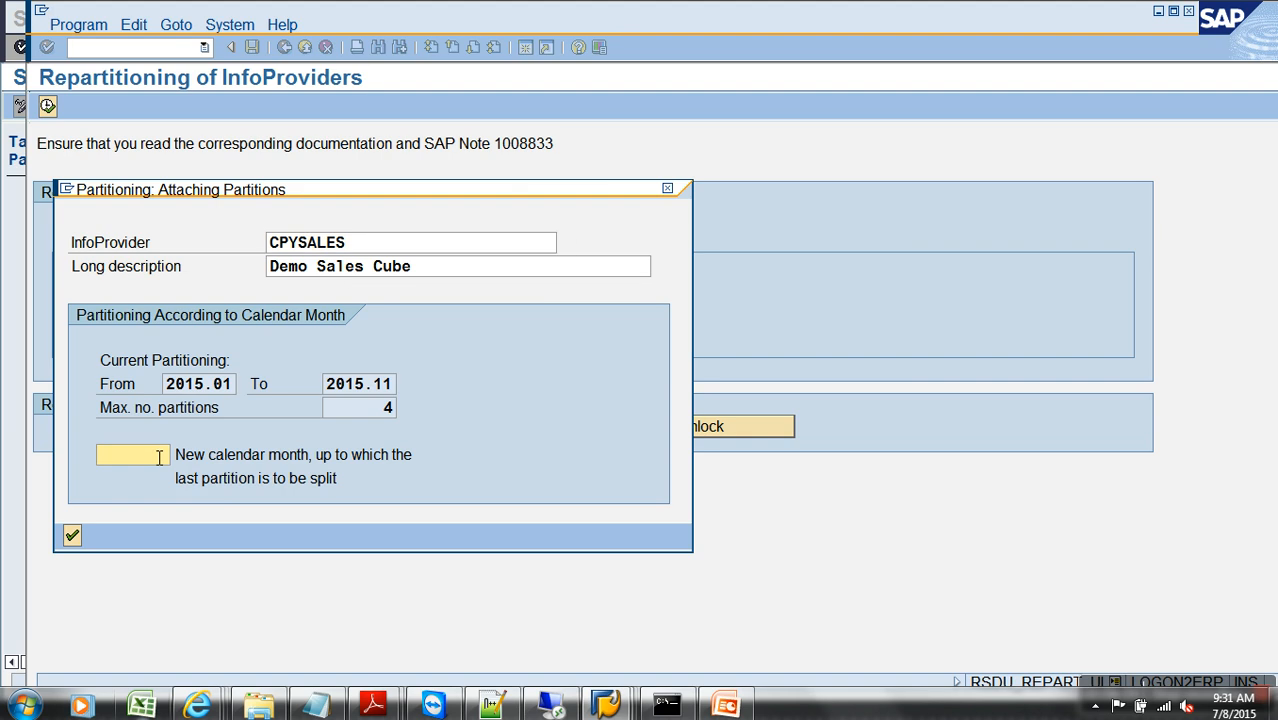
text(2016.03)
click(71, 536)
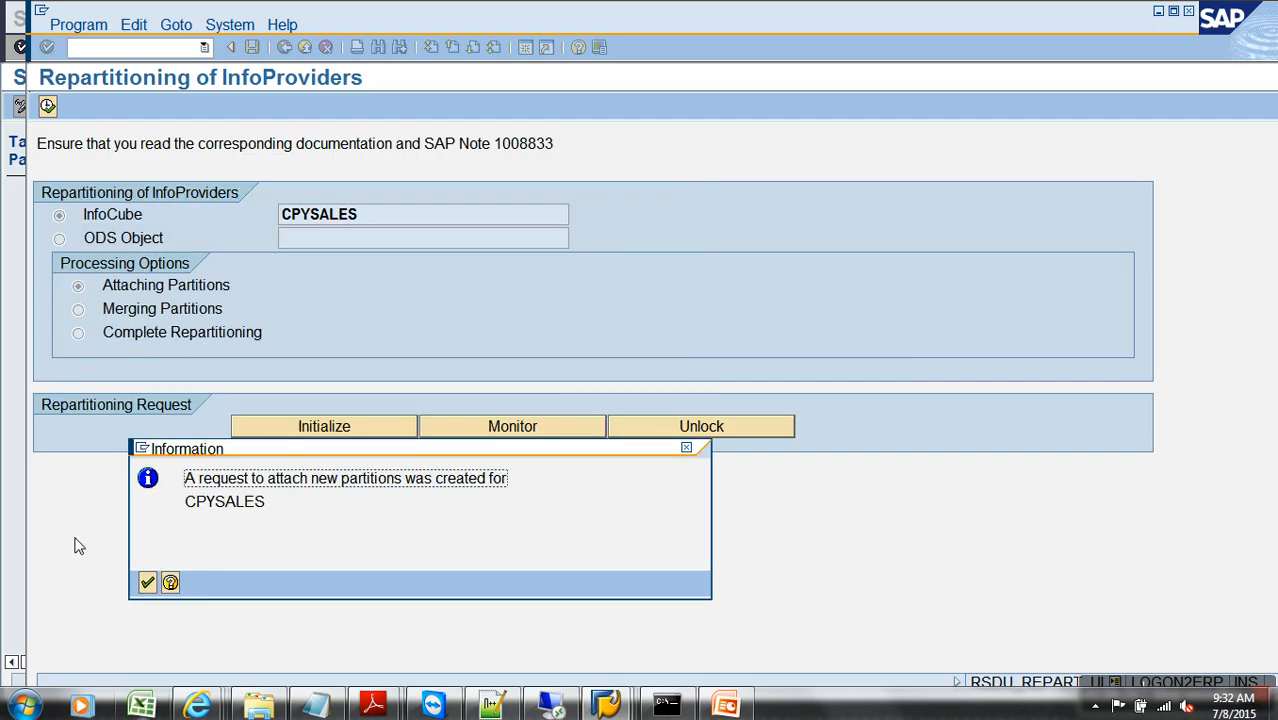
click(147, 583)
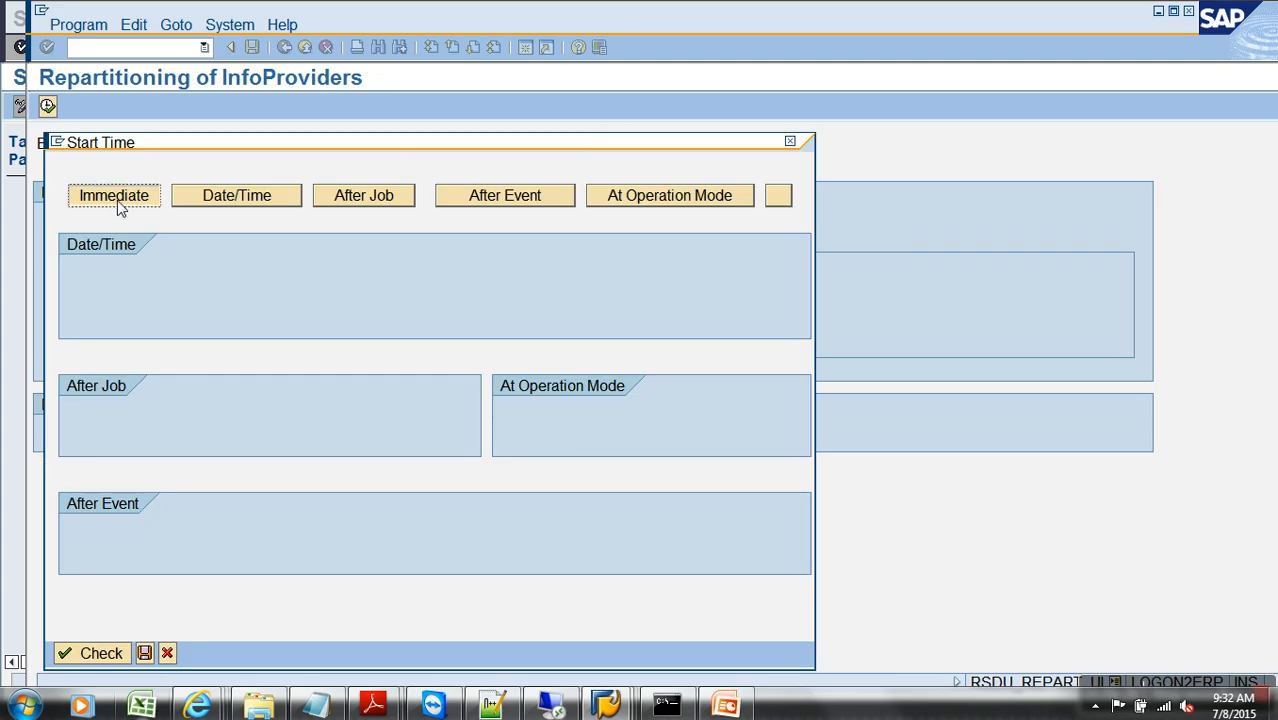
Schedule the CPYSALES repartitioning request to start immediately in the background and save the start time.
click(114, 196)
click(145, 653)
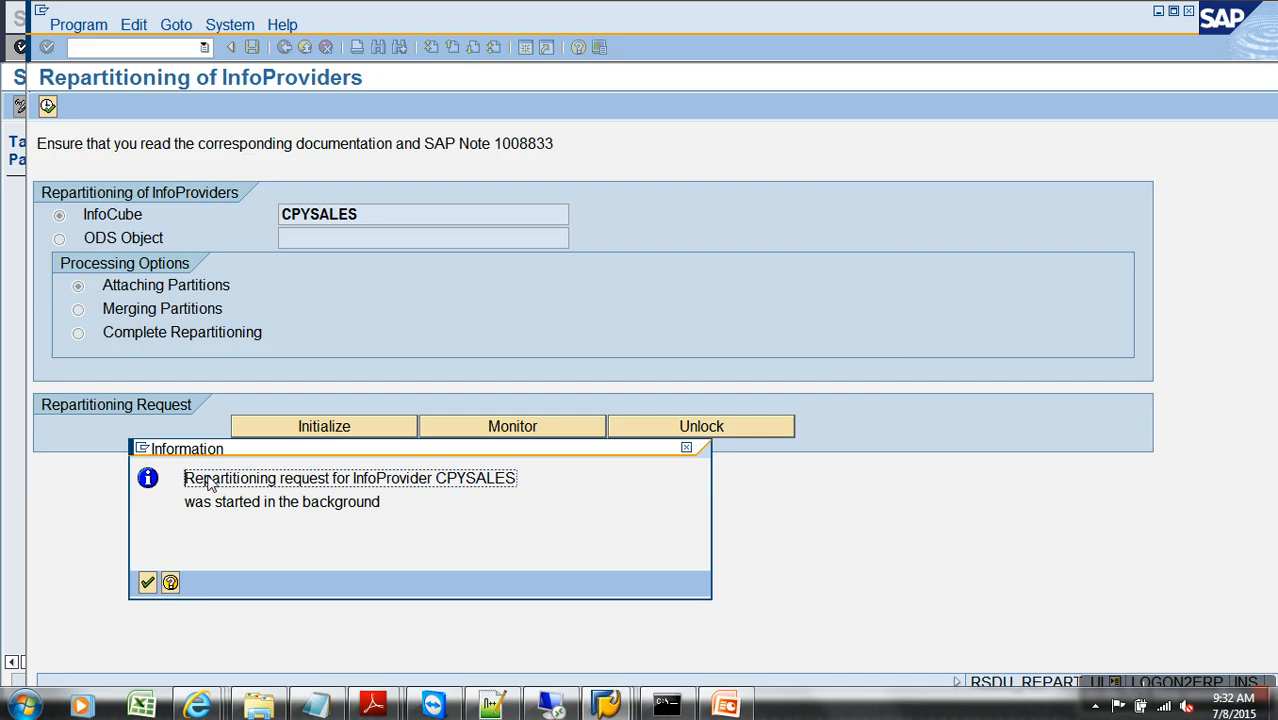
click(148, 582)
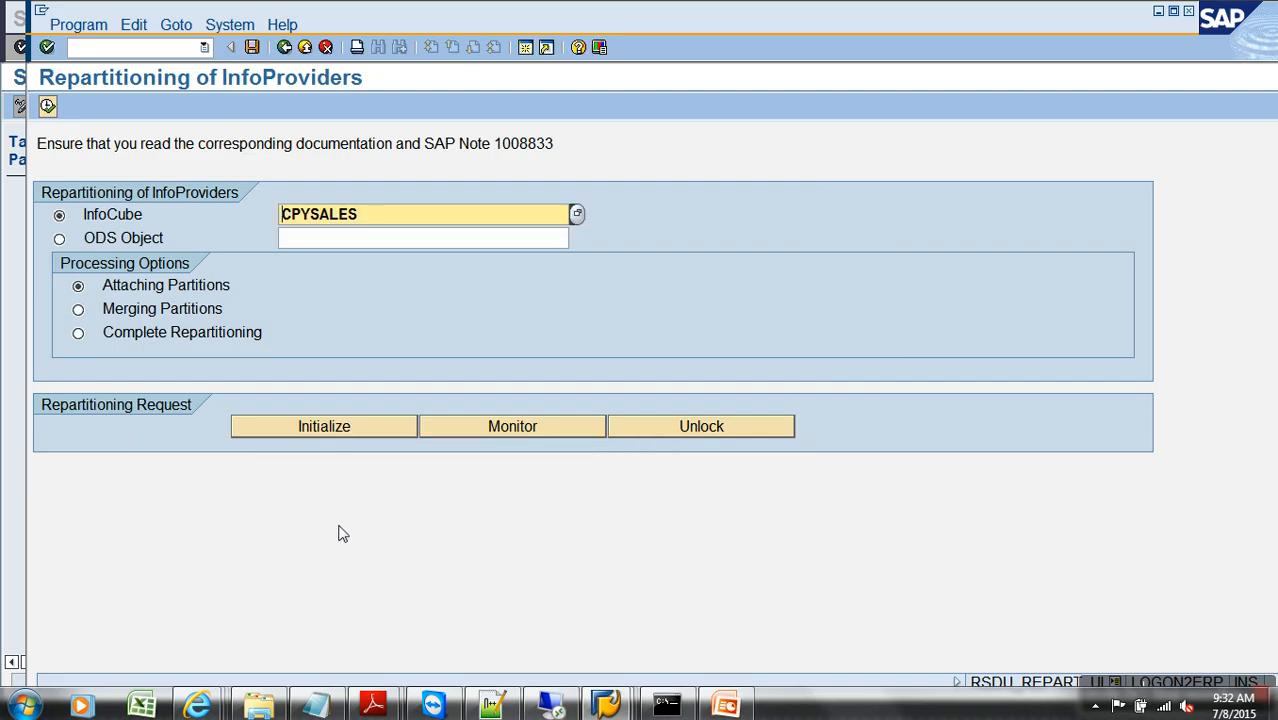
Open the repartitioning monitor for CPYSALES and expand the Attaching Partitions request to check its processing steps.
click(497, 430)
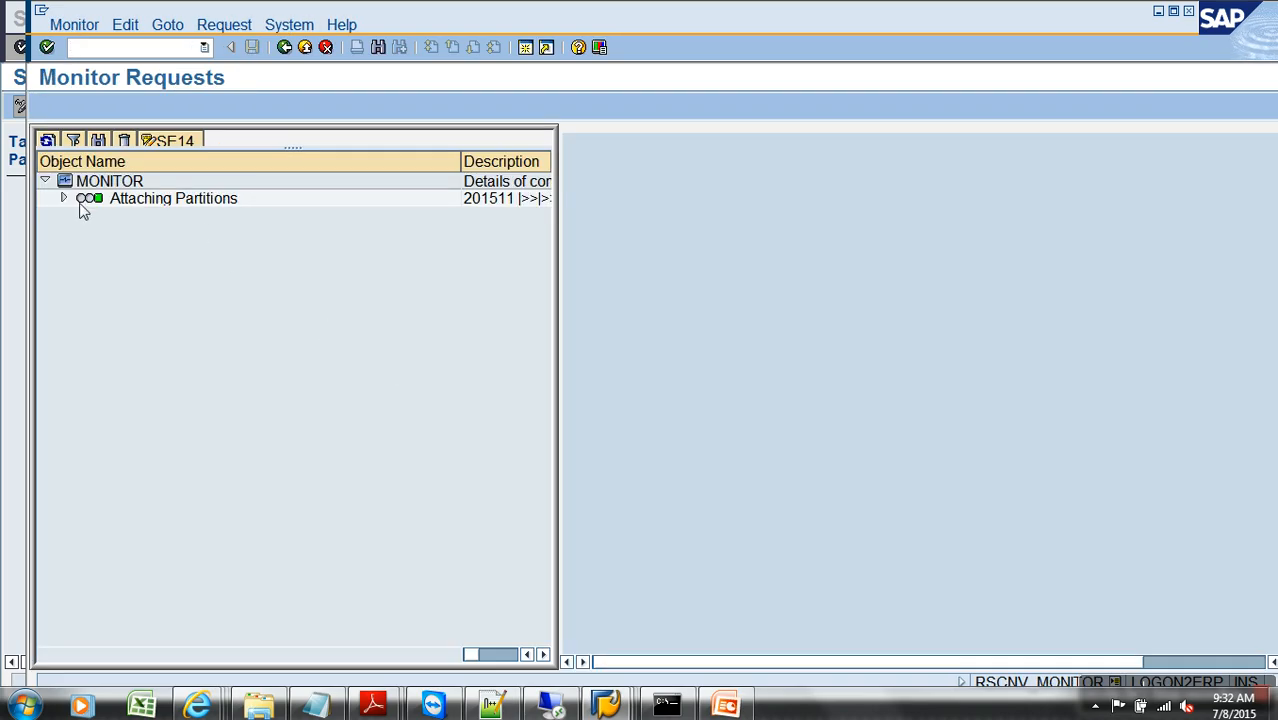
click(65, 199)
Switch to the storage parameters session, reload the parameters of table /BIC/ECPYSALES and expand its partition mapping.
mouse_move(440, 708)
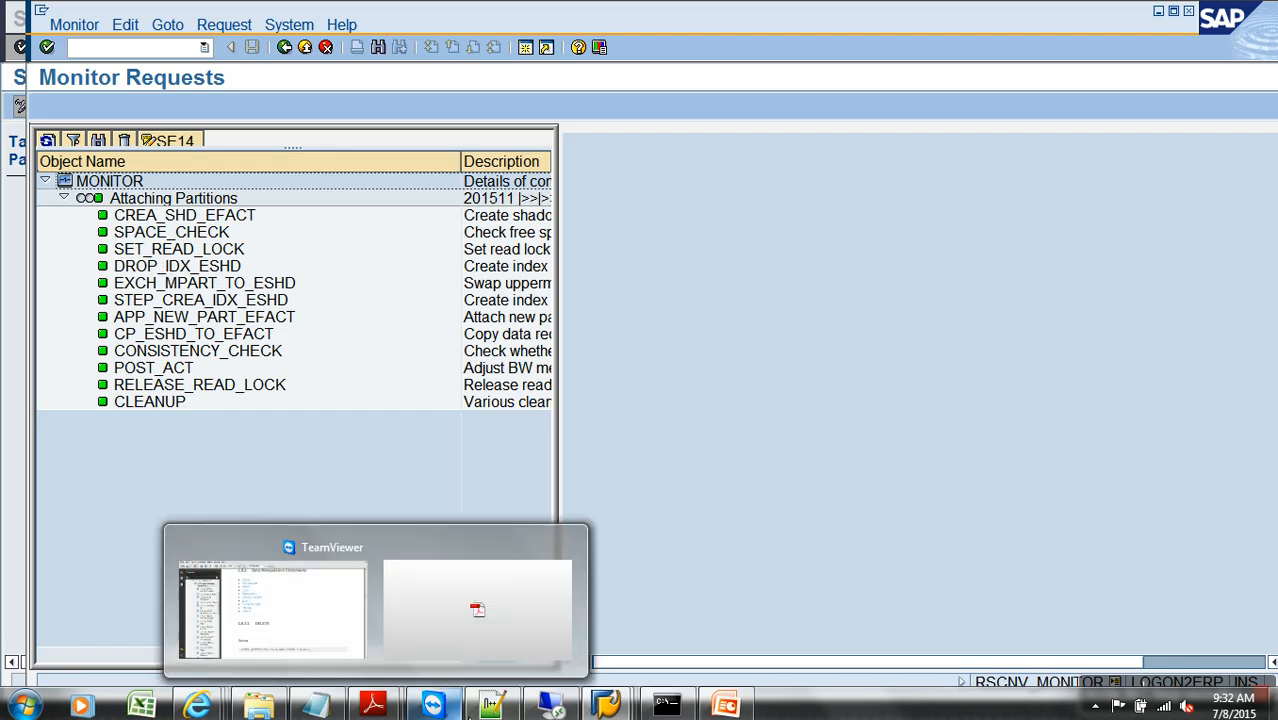
mouse_move(605, 706)
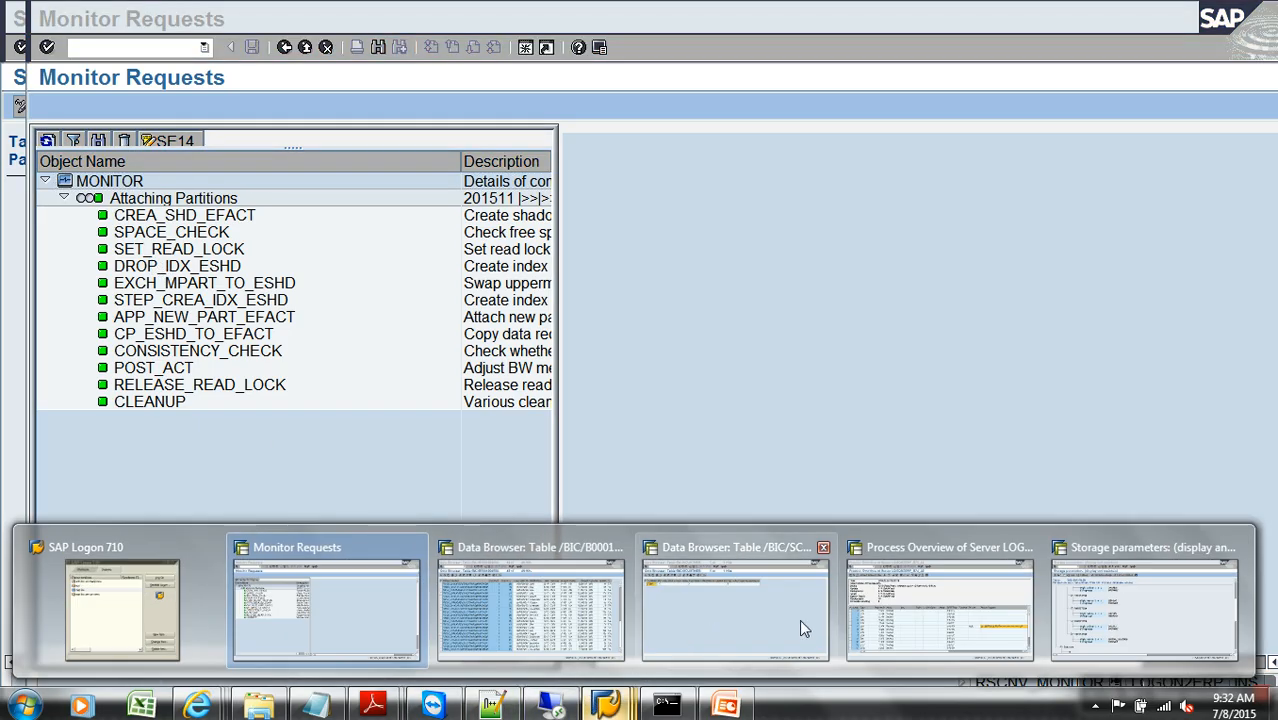
click(1080, 608)
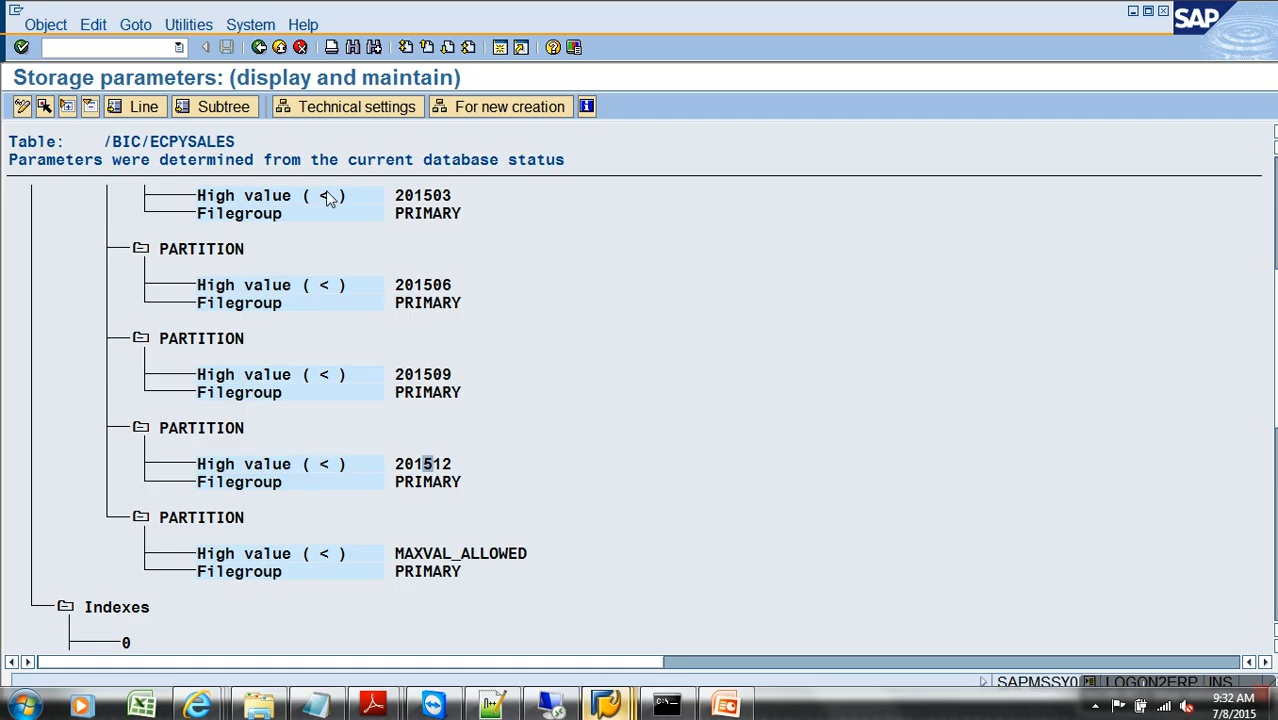
click(260, 48)
click(250, 104)
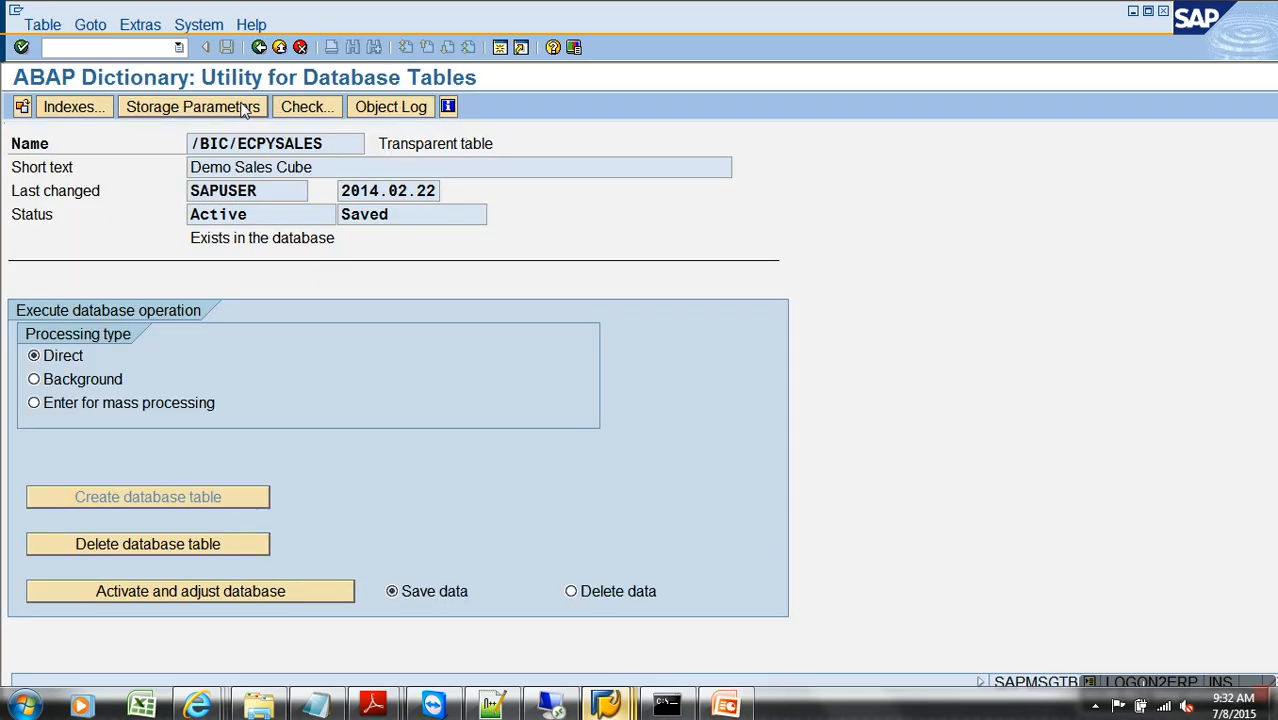
click(108, 447)
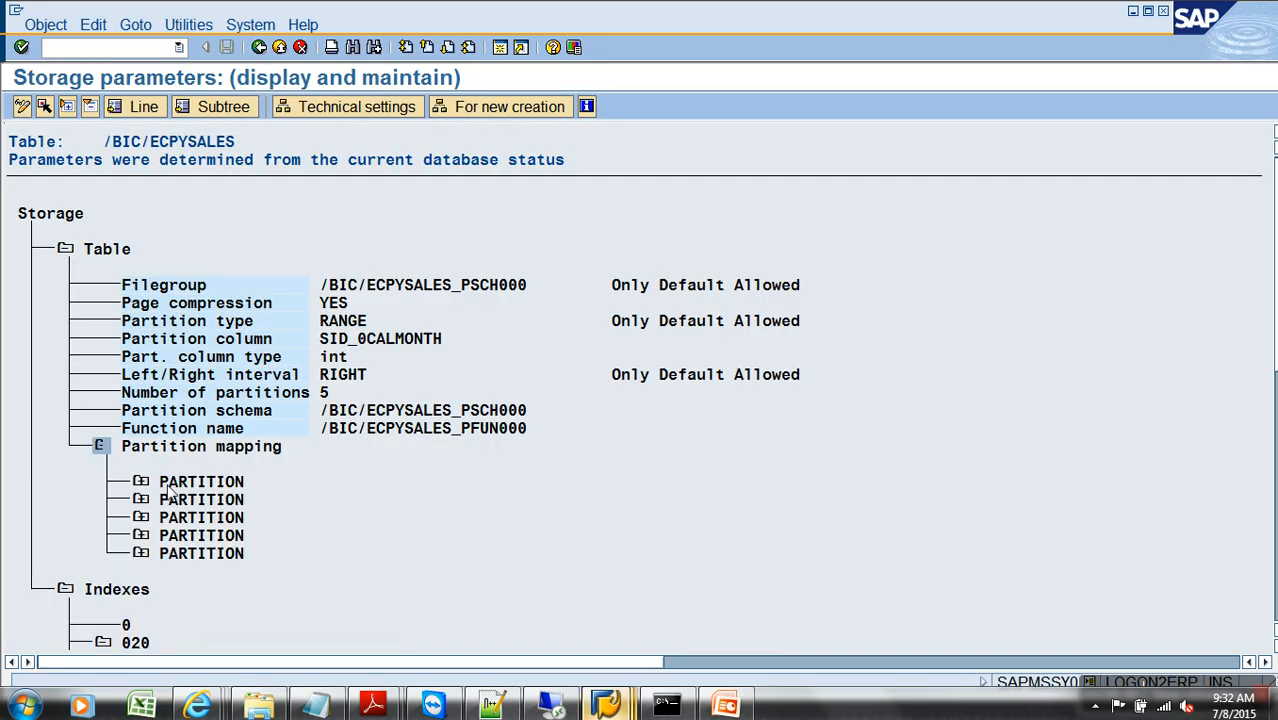
Expand every partition under the partition mapping of /BIC/ECPYSALES and examine the high values.
click(143, 555)
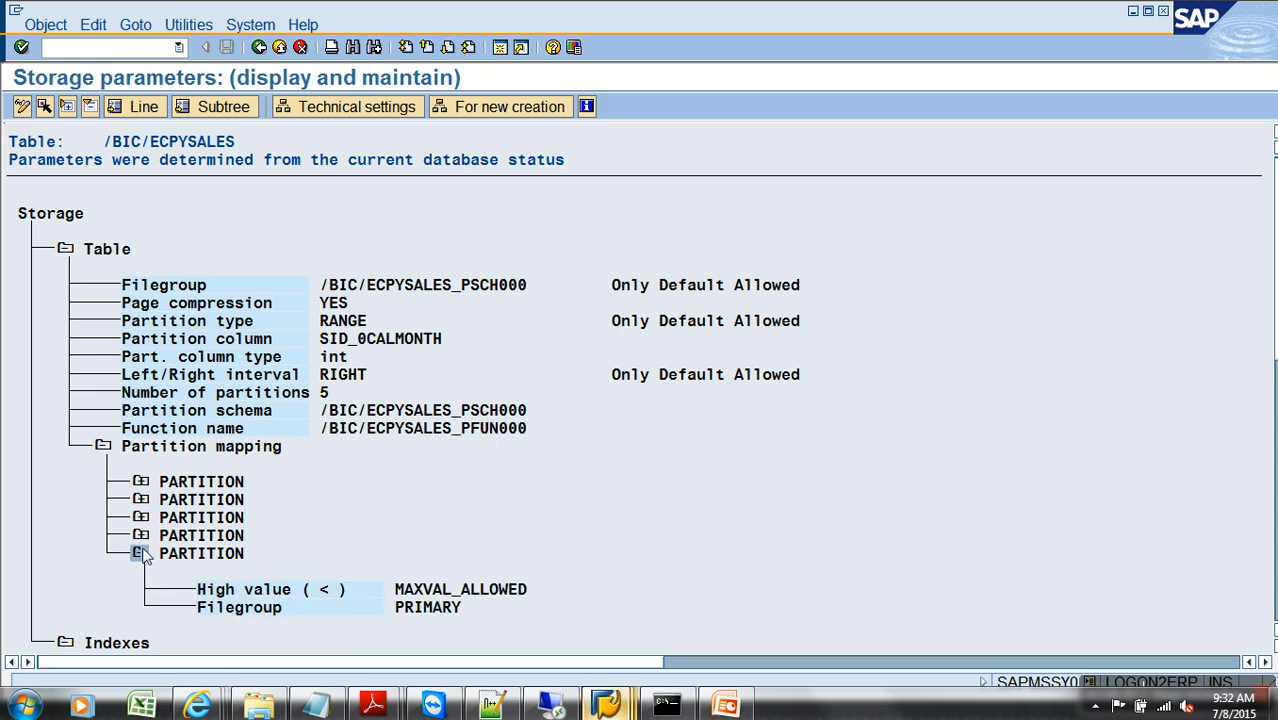
click(140, 536)
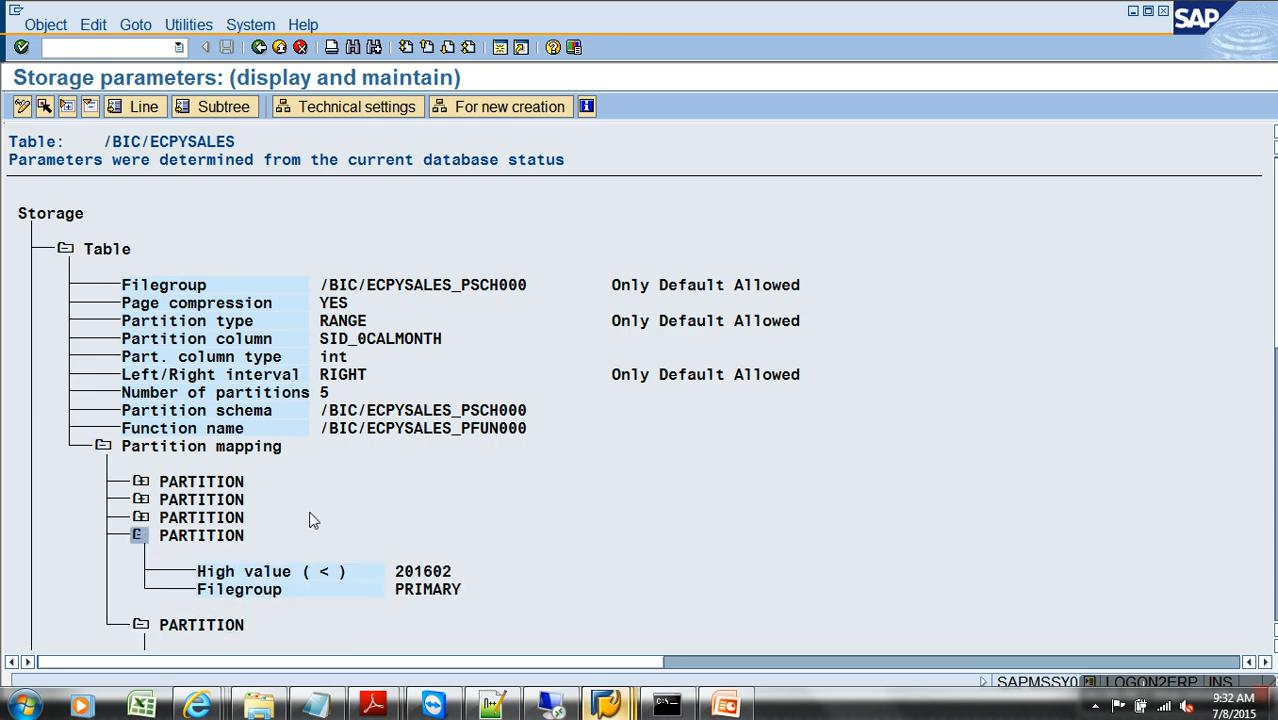
scroll(310, 520, down, 1)
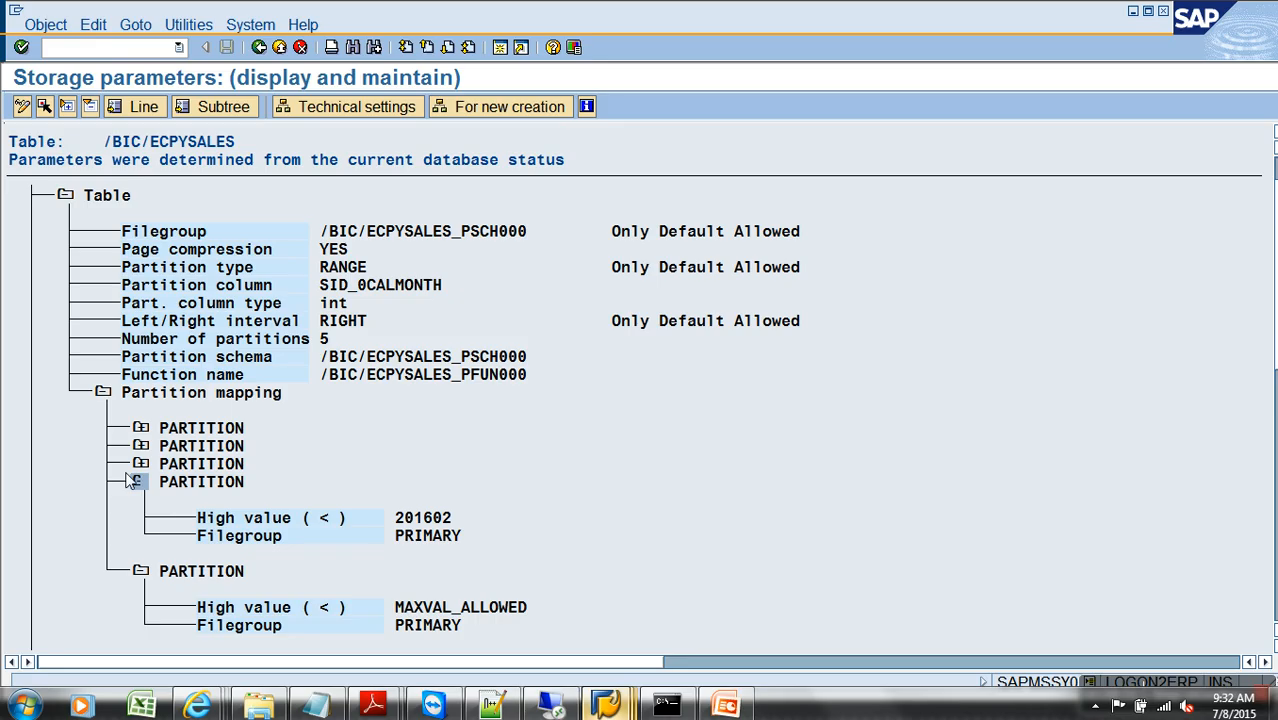
click(141, 463)
scroll(161, 490, down, 1)
scroll(161, 488, down, 2)
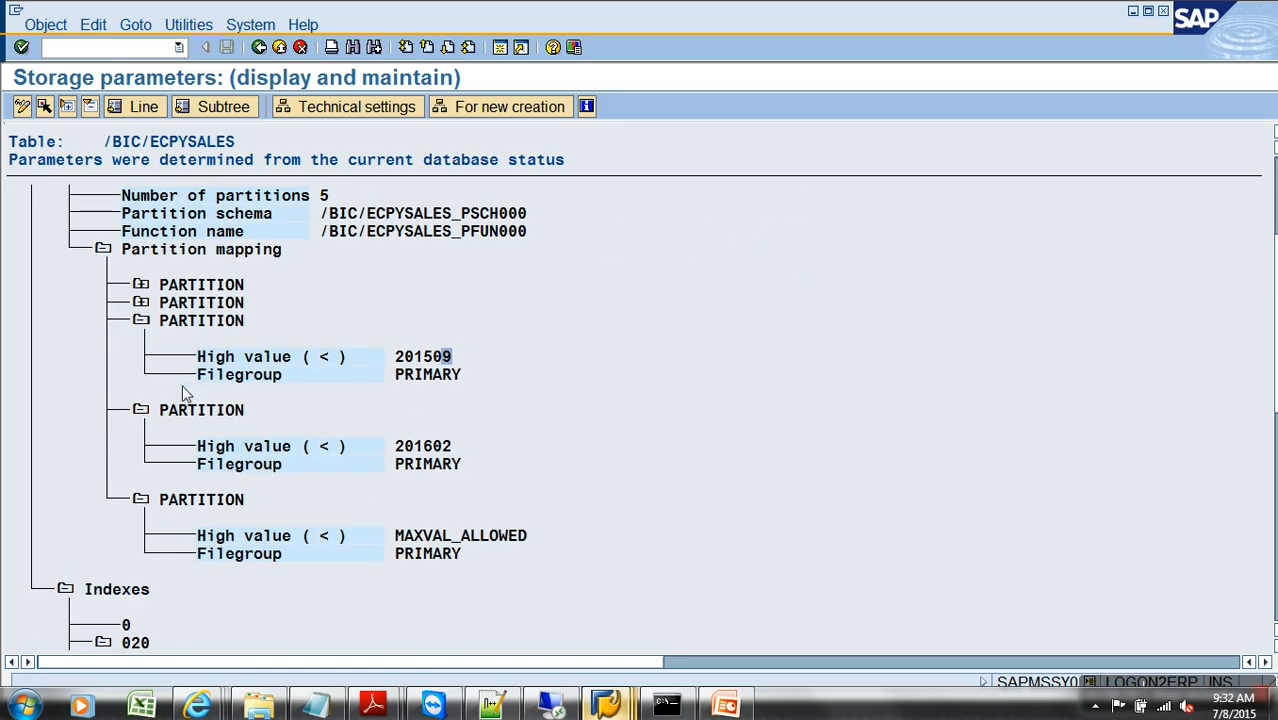
right_click(372, 486)
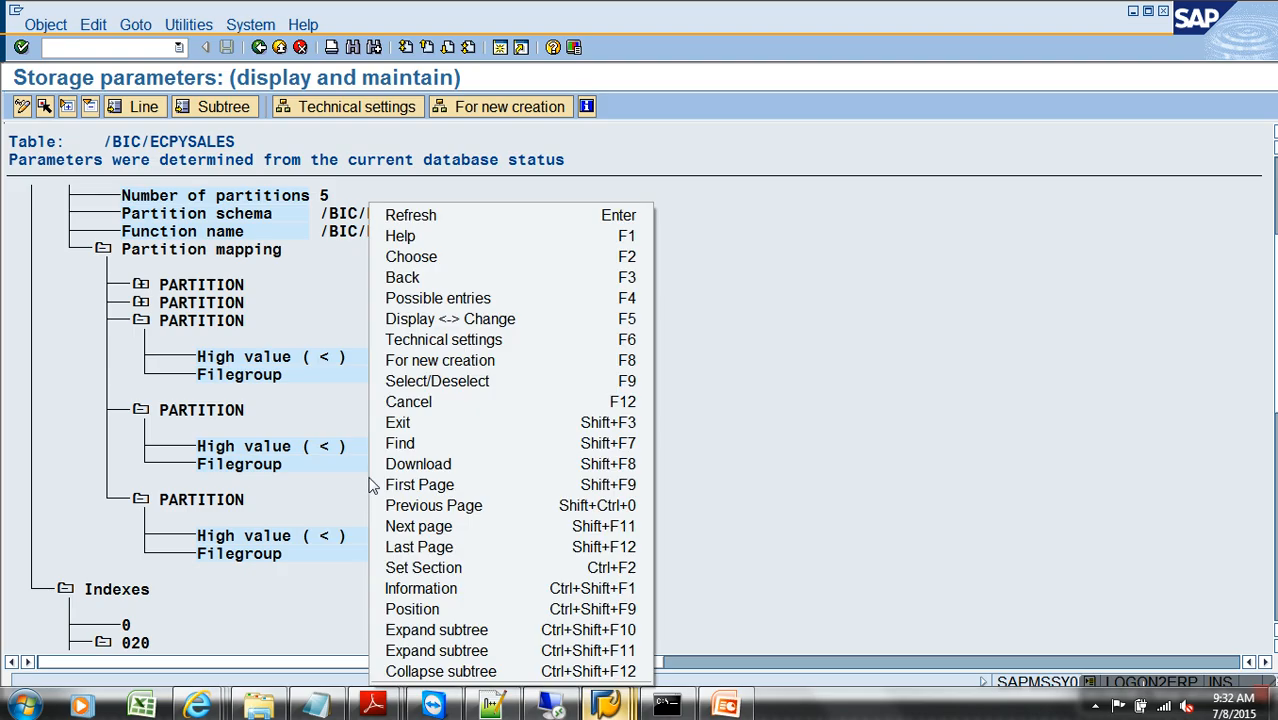
click(141, 285)
click(140, 374)
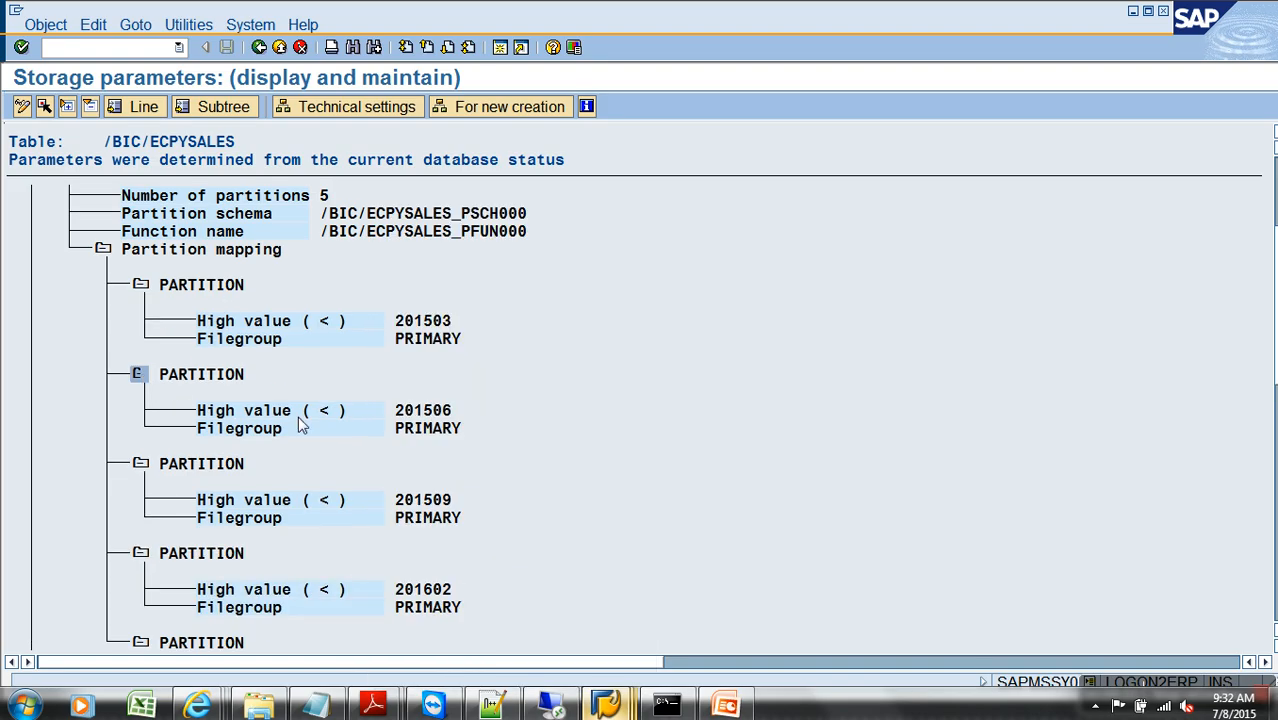
scroll(302, 425, down, 2)
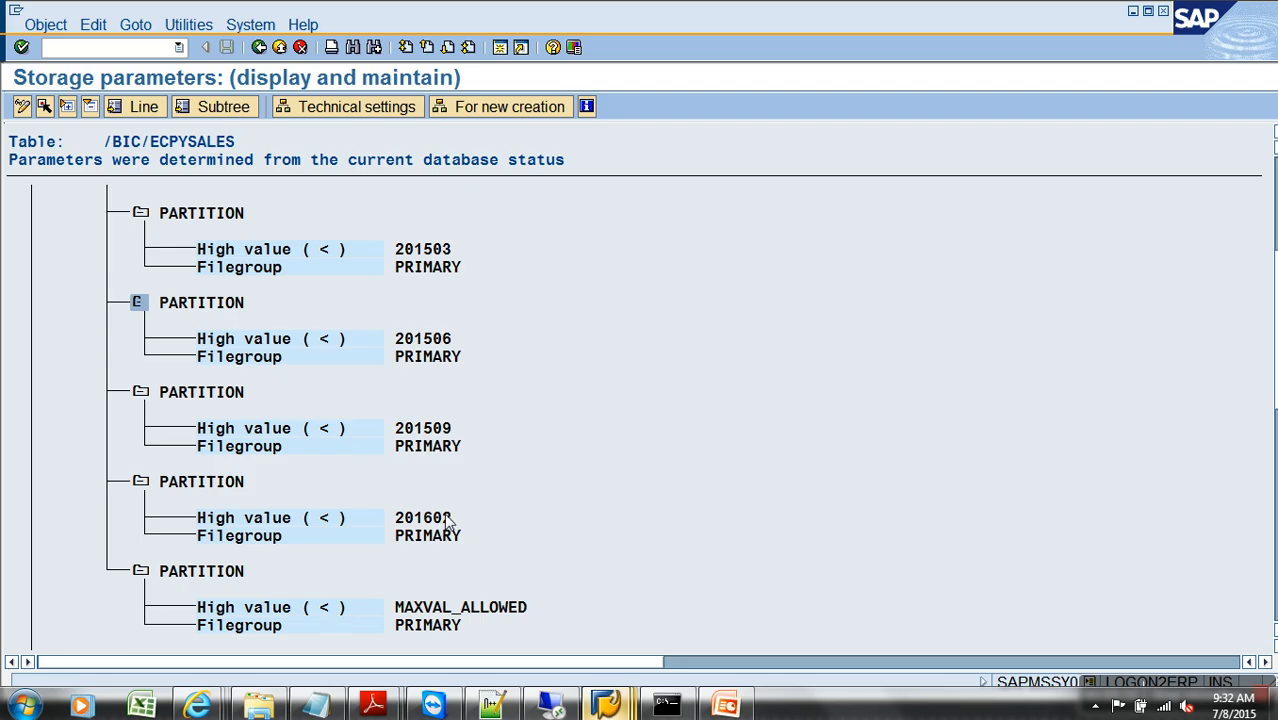
Initialize a Complete Repartitioning request for CPYSALES, confirm the database backup and accept 0CALMONTH as the partitioning condition.
key(alt+Tab)
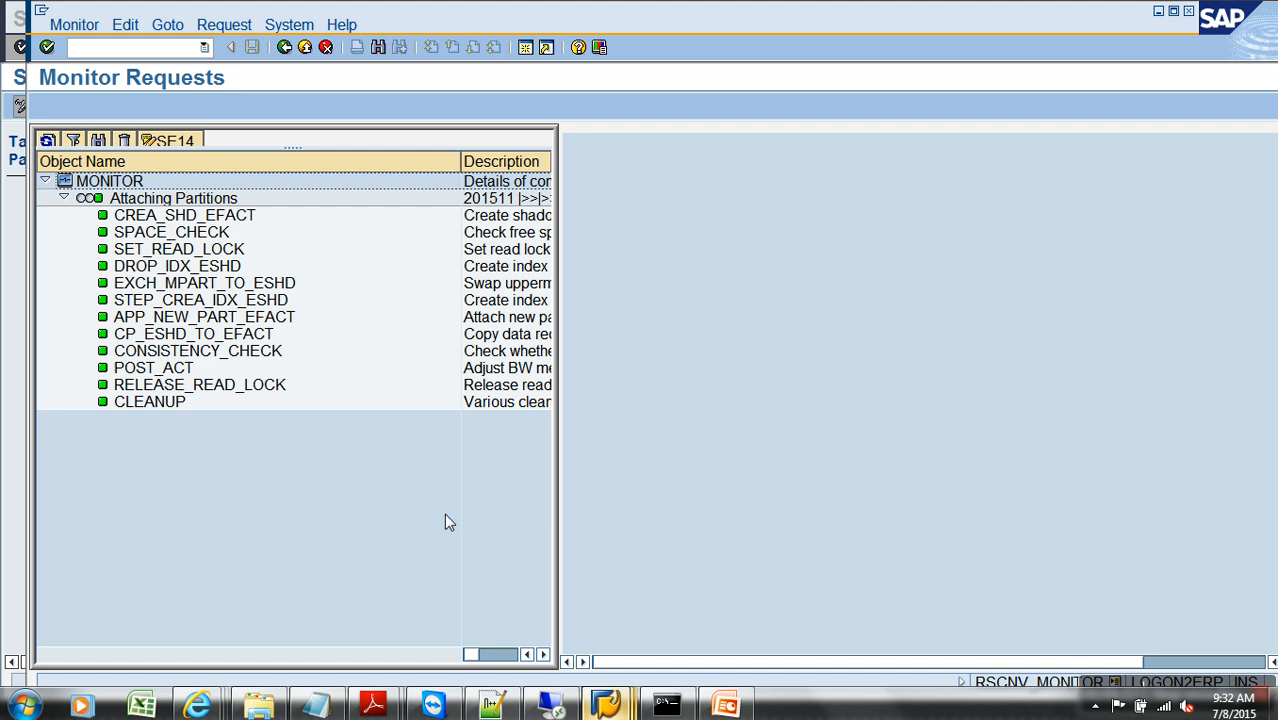
click(285, 47)
click(79, 334)
click(390, 430)
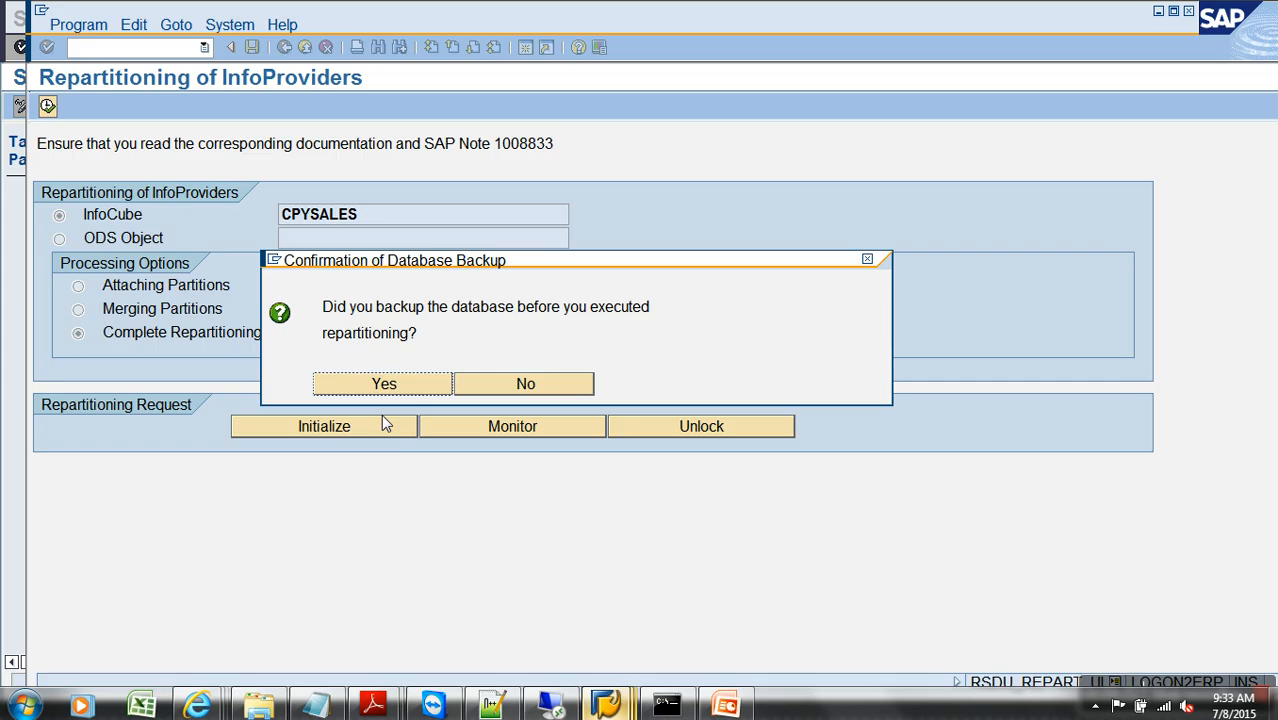
click(385, 388)
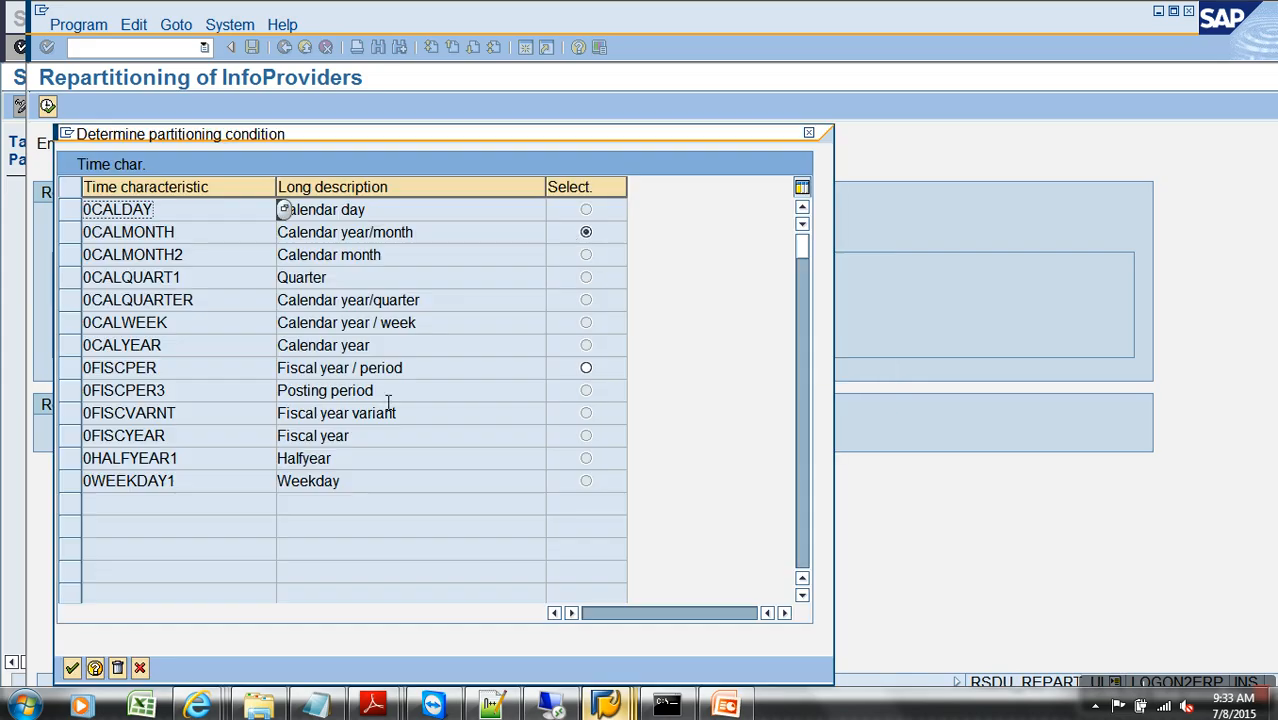
click(71, 668)
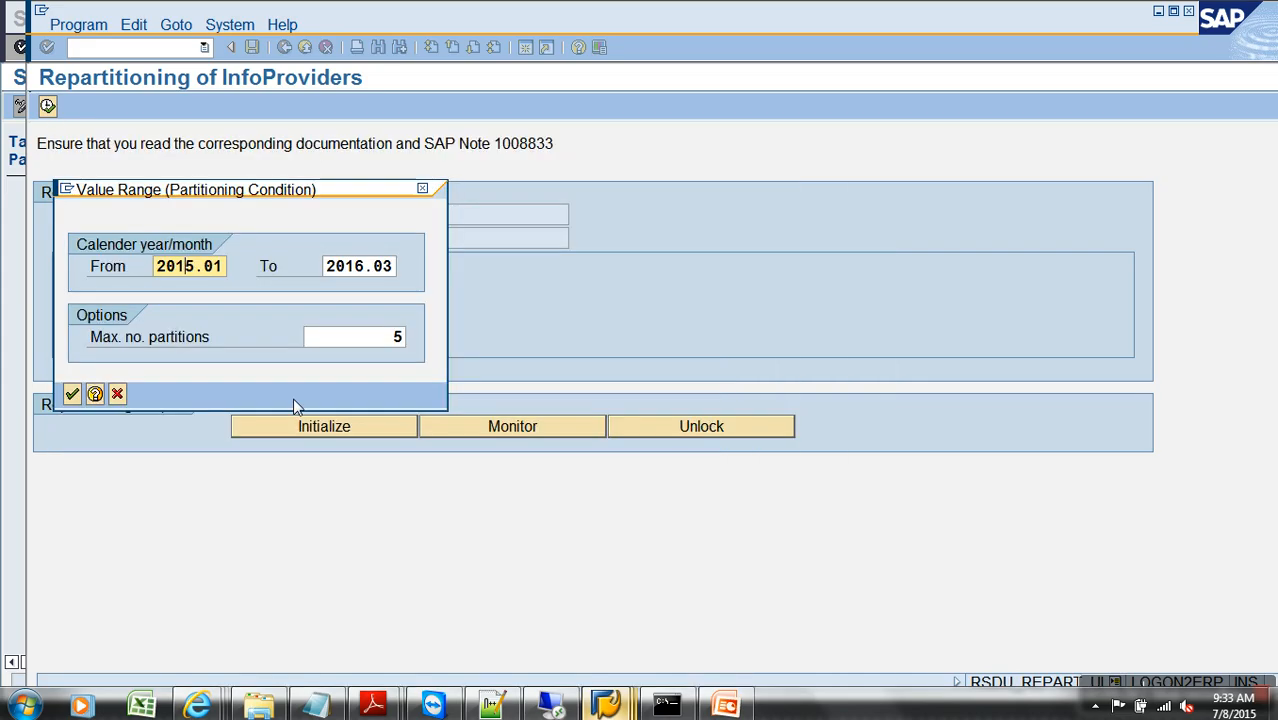
Set the partitioning value range to 2016.01 through 2016.03, clear the maximum number of partitions and create the repartitioning request.
key(BackSpace)
text(6)
key(Tab)
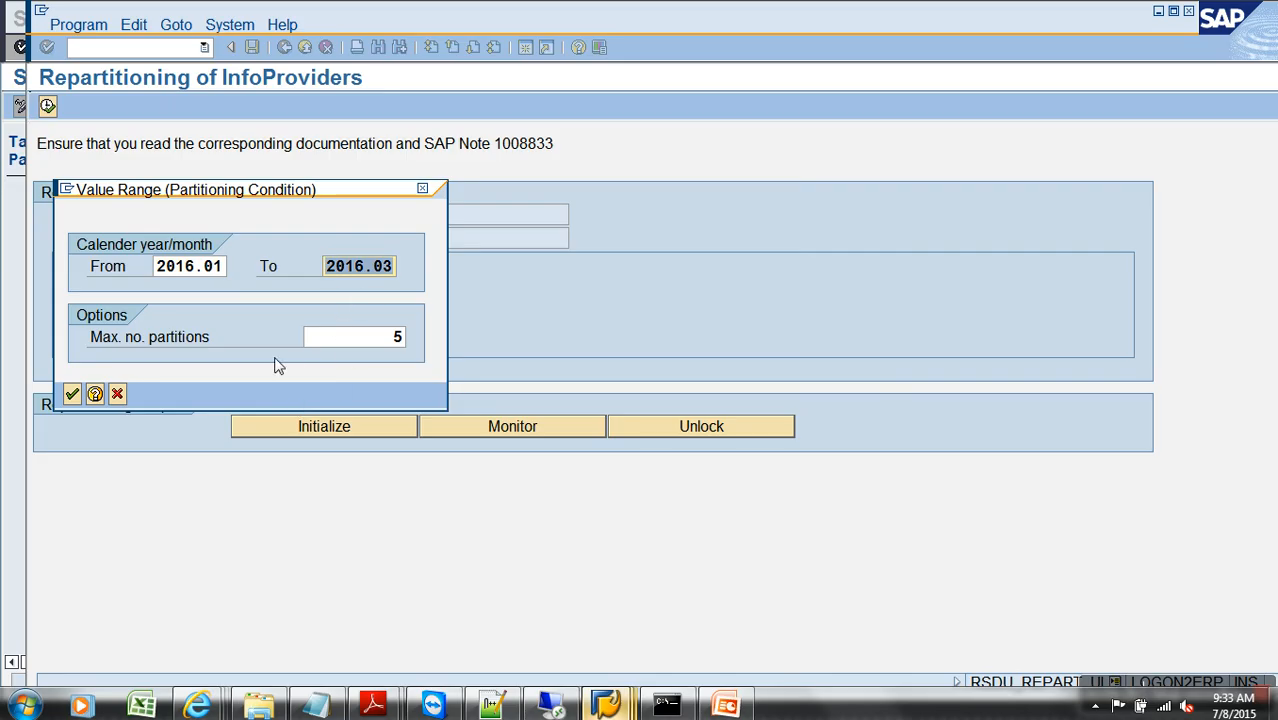
click(394, 349)
key(BackSpace)
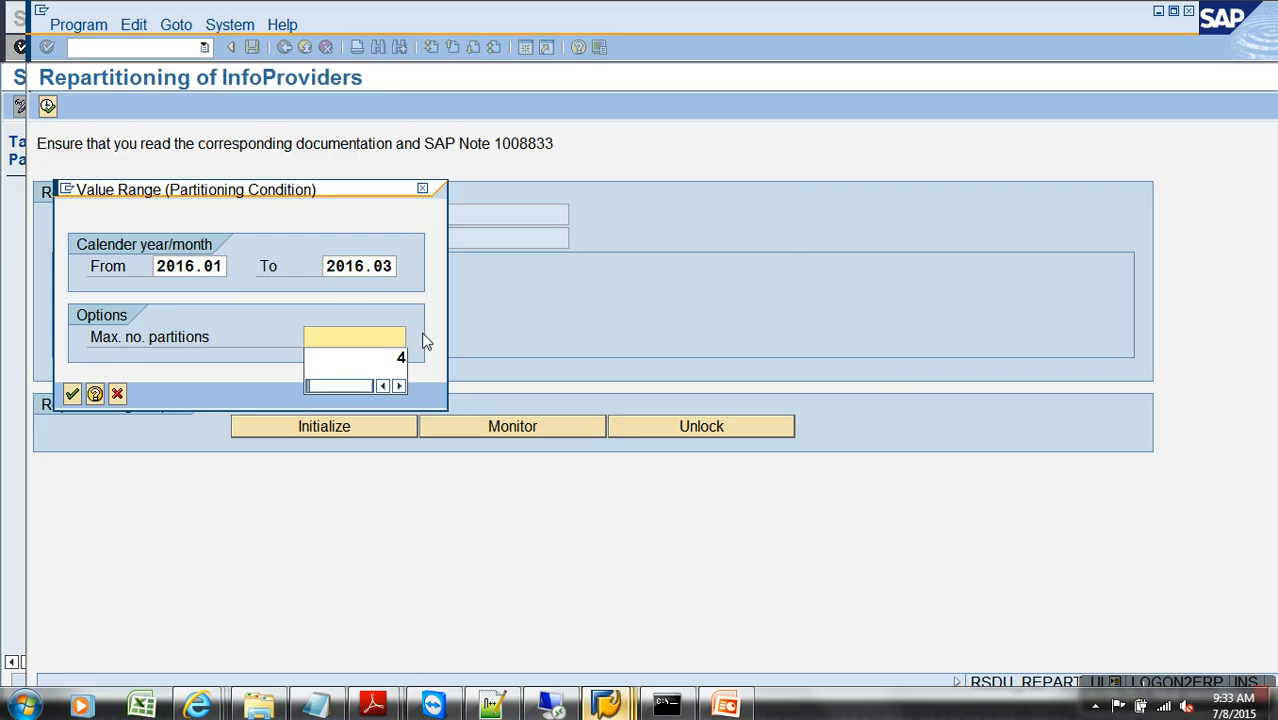
key(Return)
click(389, 385)
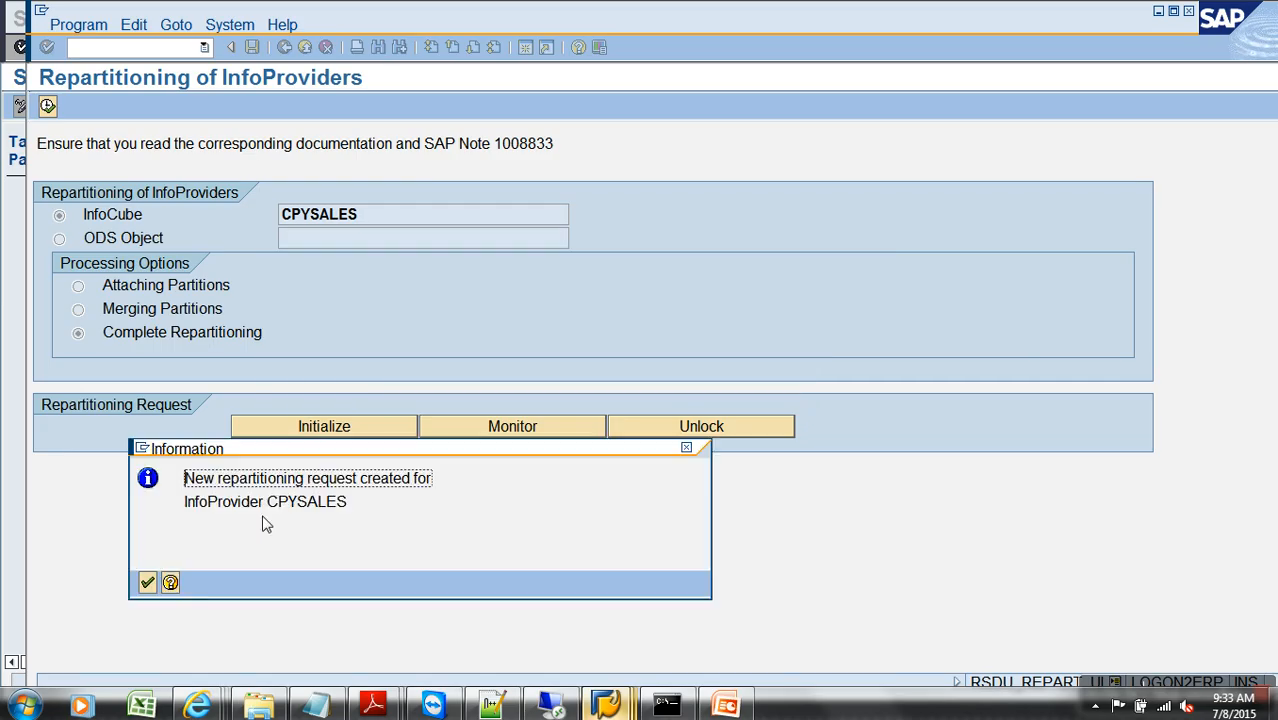
Schedule the complete repartitioning request for CPYSALES to start immediately, save the start time and acknowledge the background start.
click(150, 583)
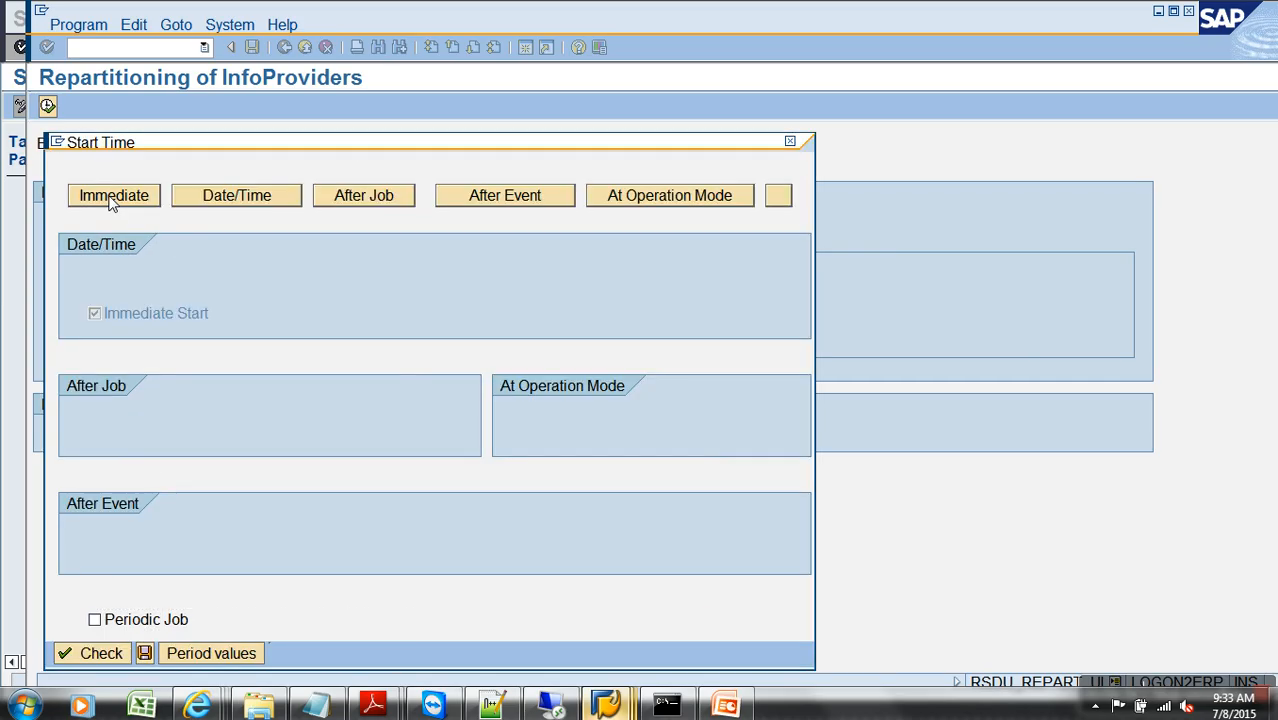
click(147, 654)
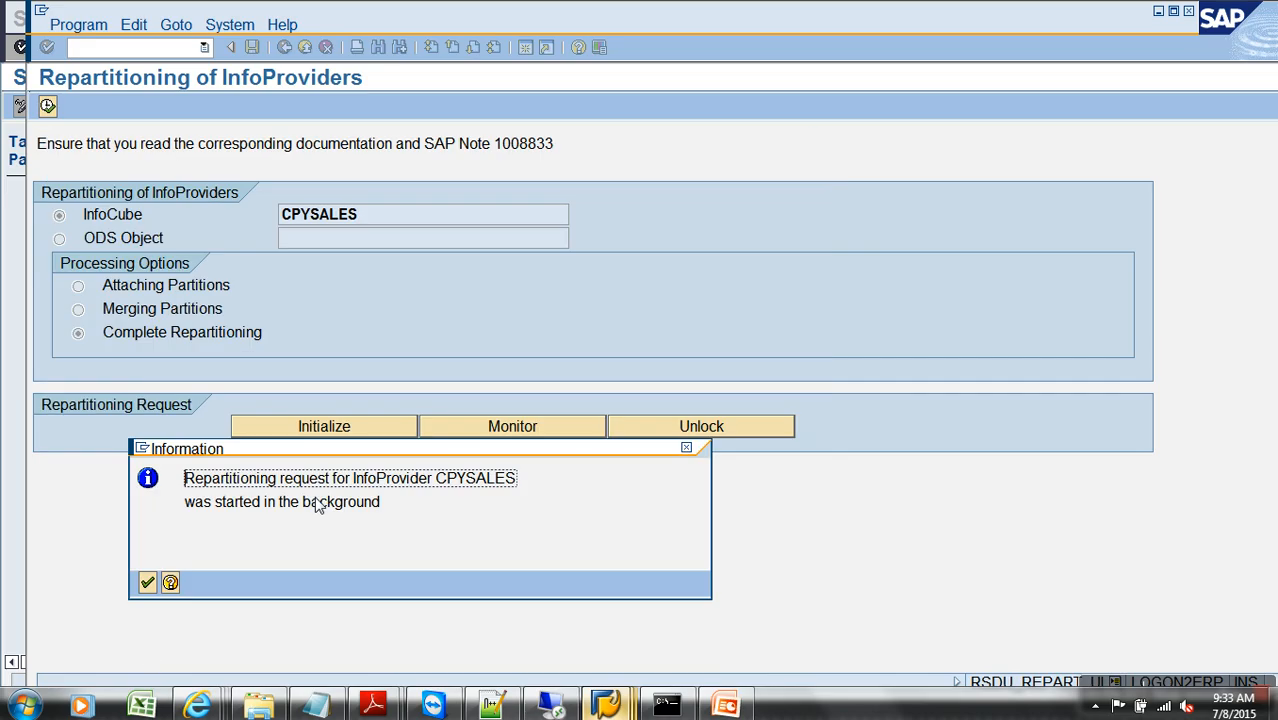
click(147, 584)
Monitor the Complete Repartitioning request with its individual processing steps expanded, refreshing the status until it finishes.
click(505, 430)
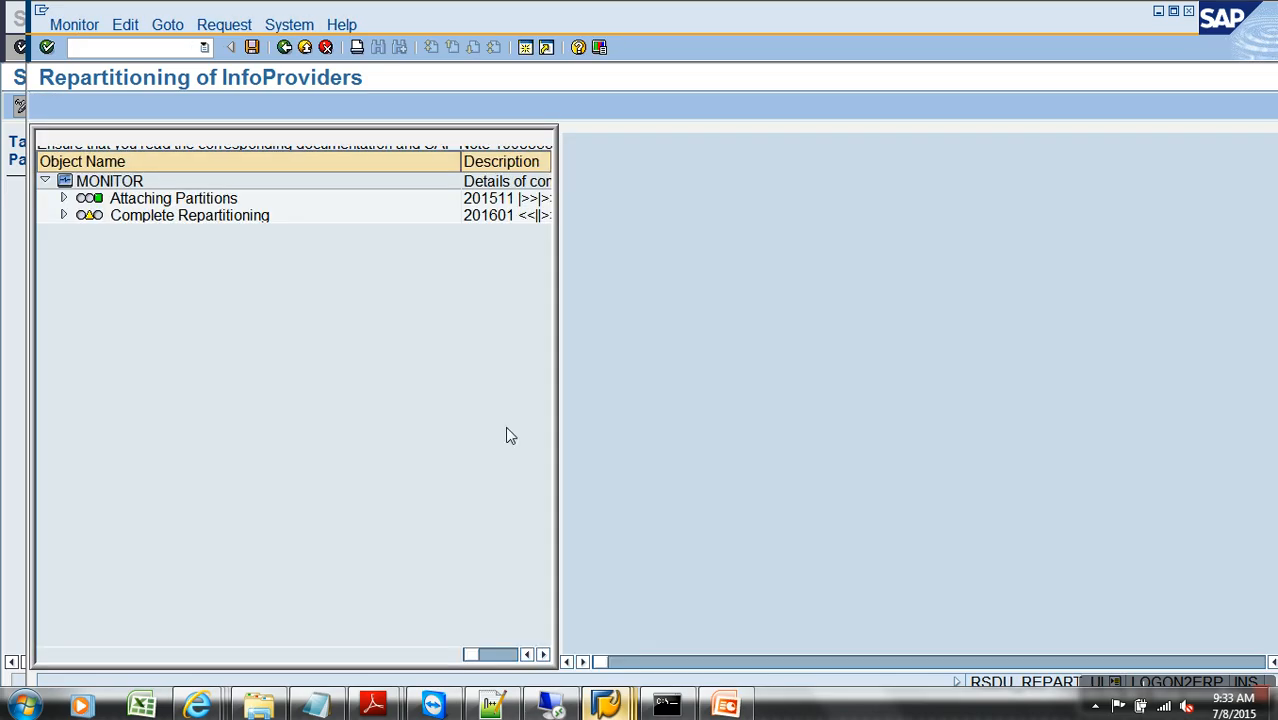
click(63, 215)
click(47, 141)
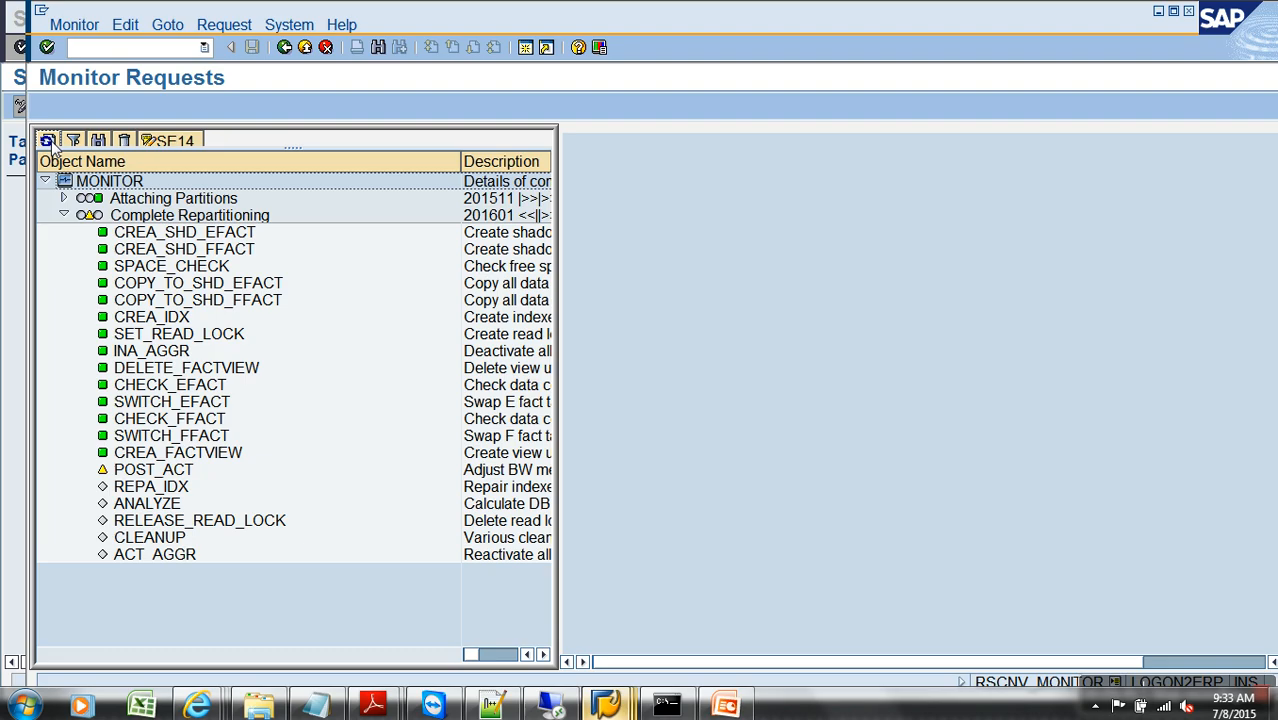
click(52, 147)
click(52, 147)
click(52, 147)
click(52, 147)
click(52, 146)
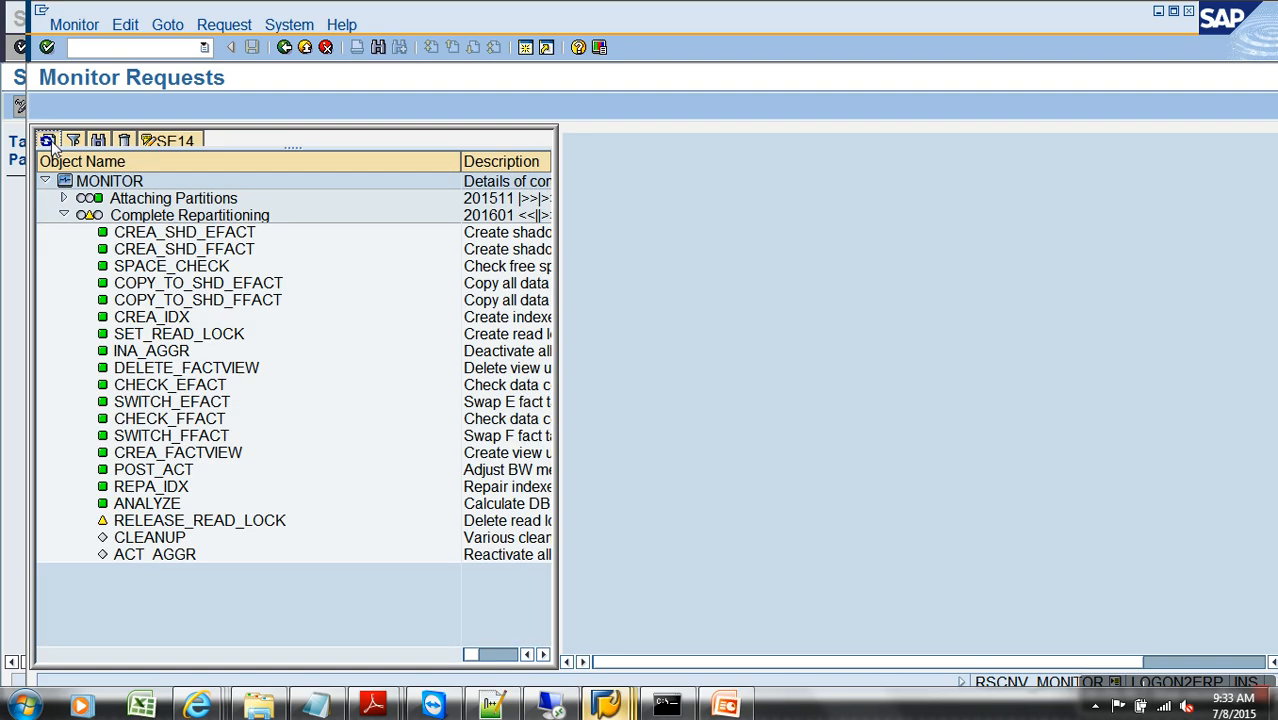
click(48, 142)
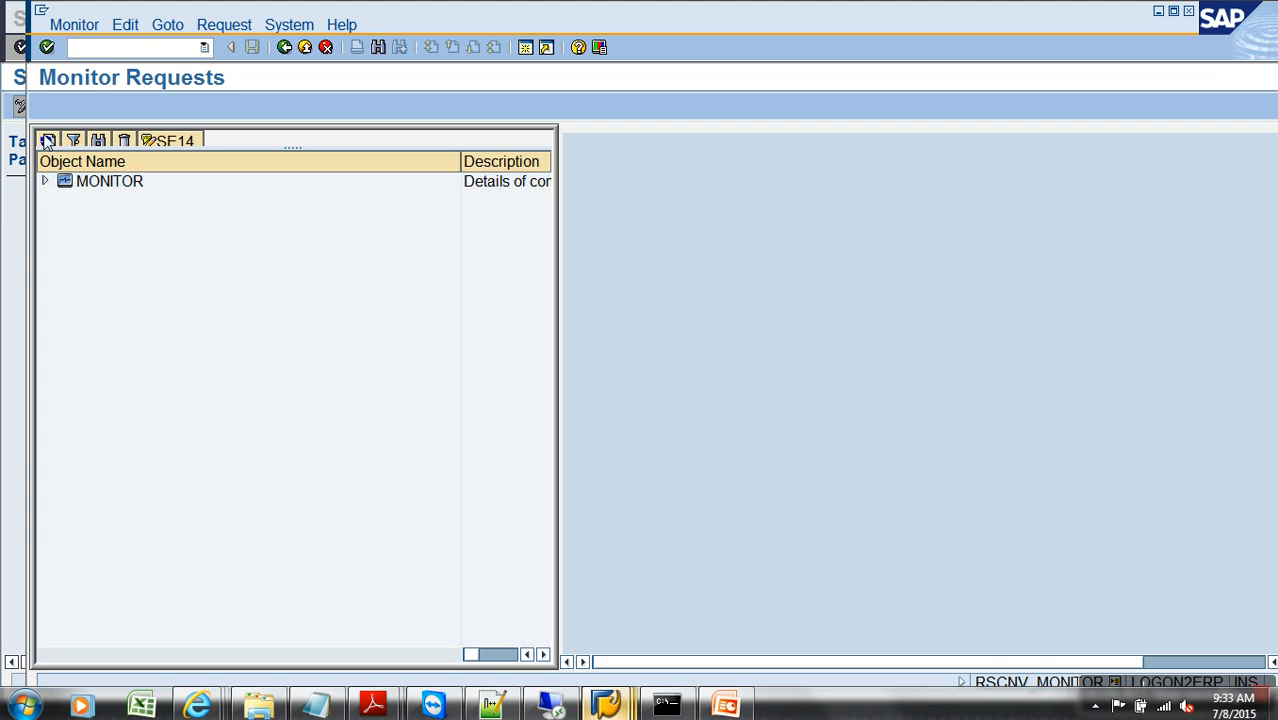
click(49, 142)
click(48, 142)
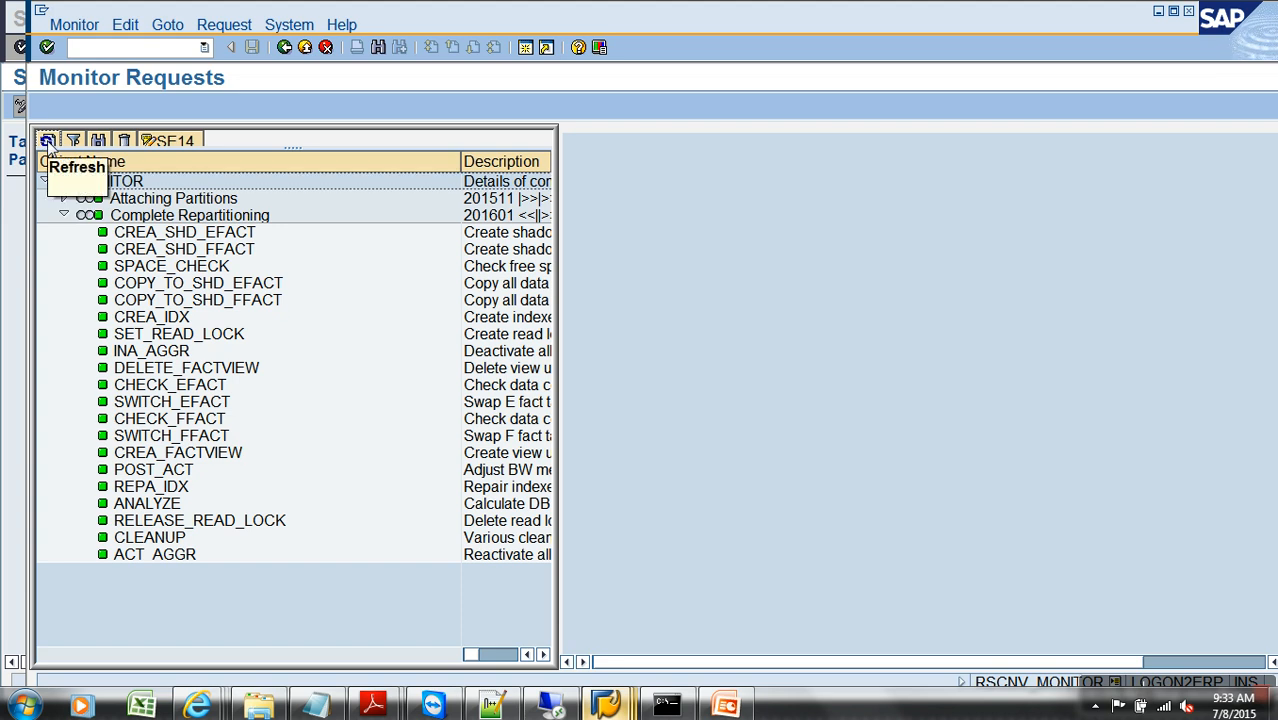
click(49, 143)
Reload the storage parameters of /BIC/ECPYSALES and expand the partition mapping and each partition to examine the new high values.
click(259, 47)
click(229, 108)
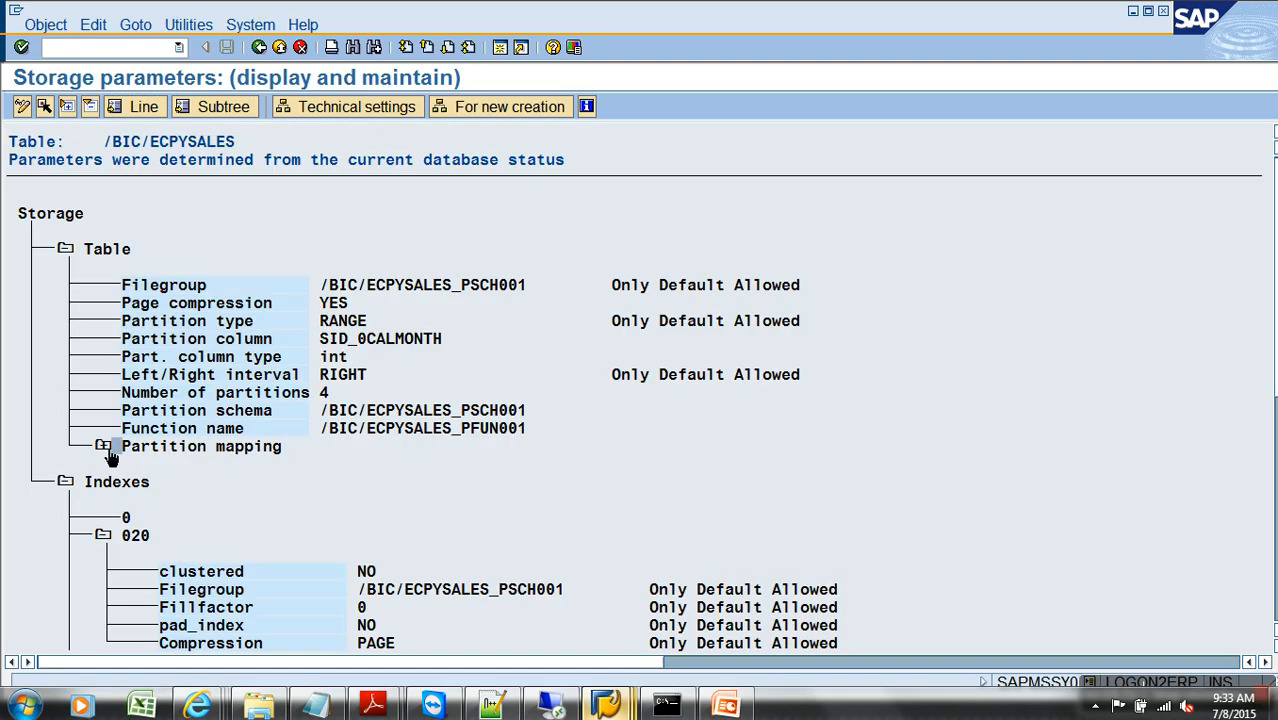
click(103, 447)
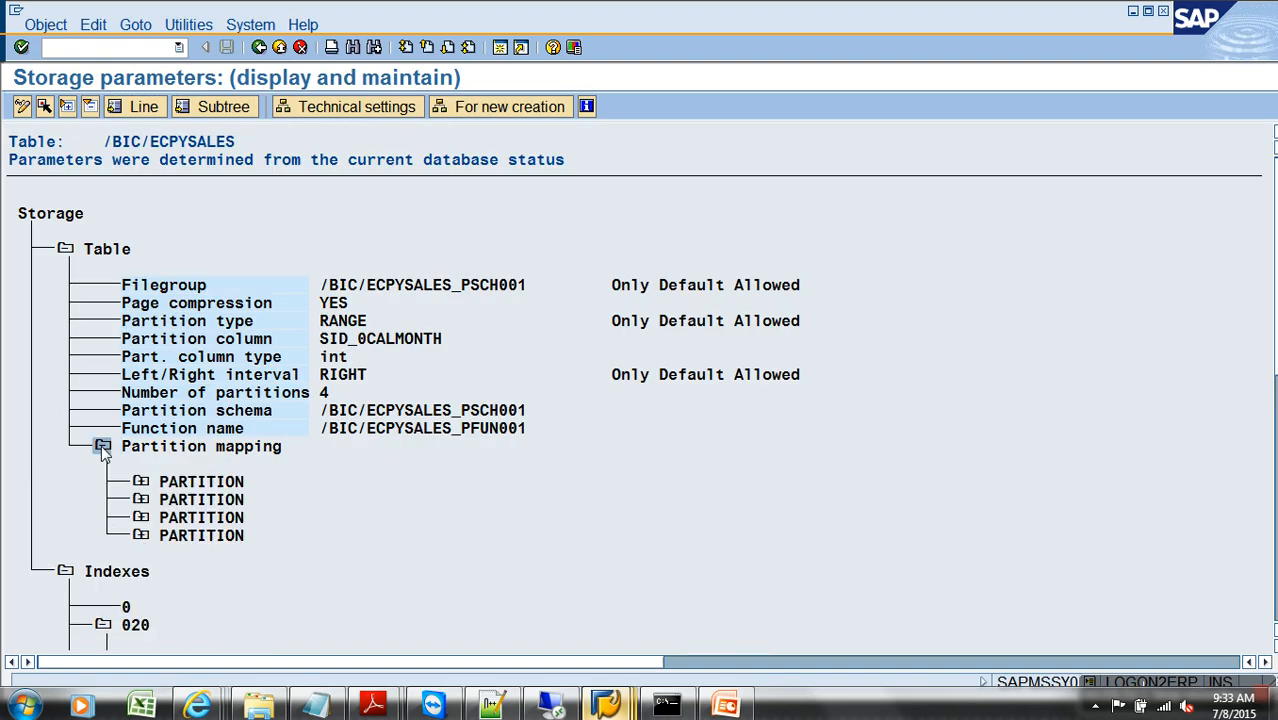
click(141, 535)
click(141, 517)
click(141, 499)
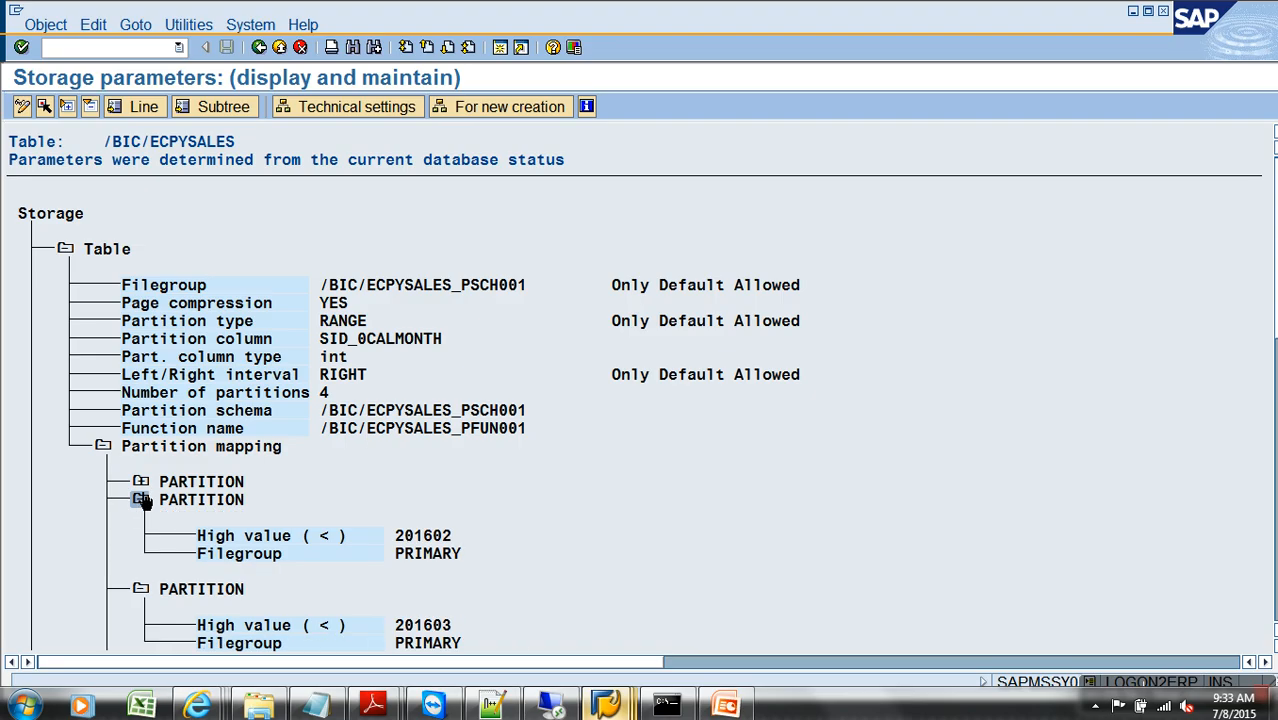
click(141, 481)
scroll(220, 480, down, 2)
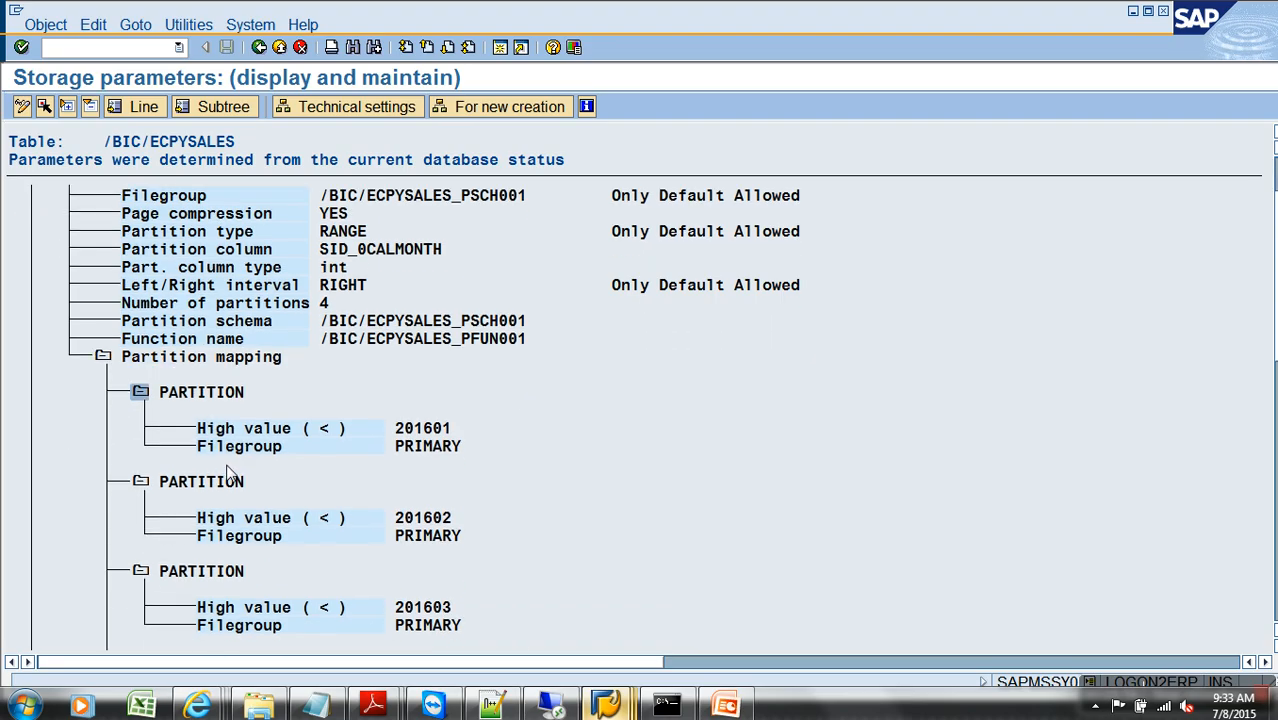
Leave the repartitioning monitor and request screen, return to the Modeling favorites and expand the BATCH1 InfoArea.
key(alt+Tab)
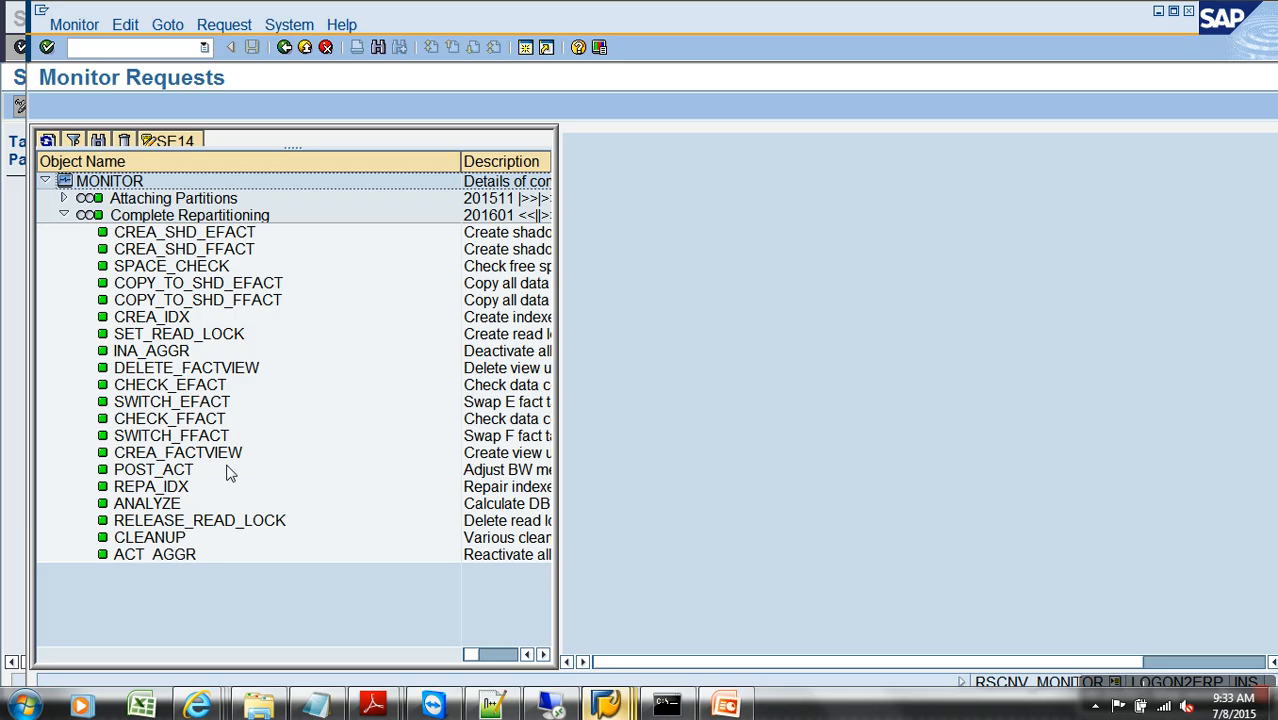
click(280, 48)
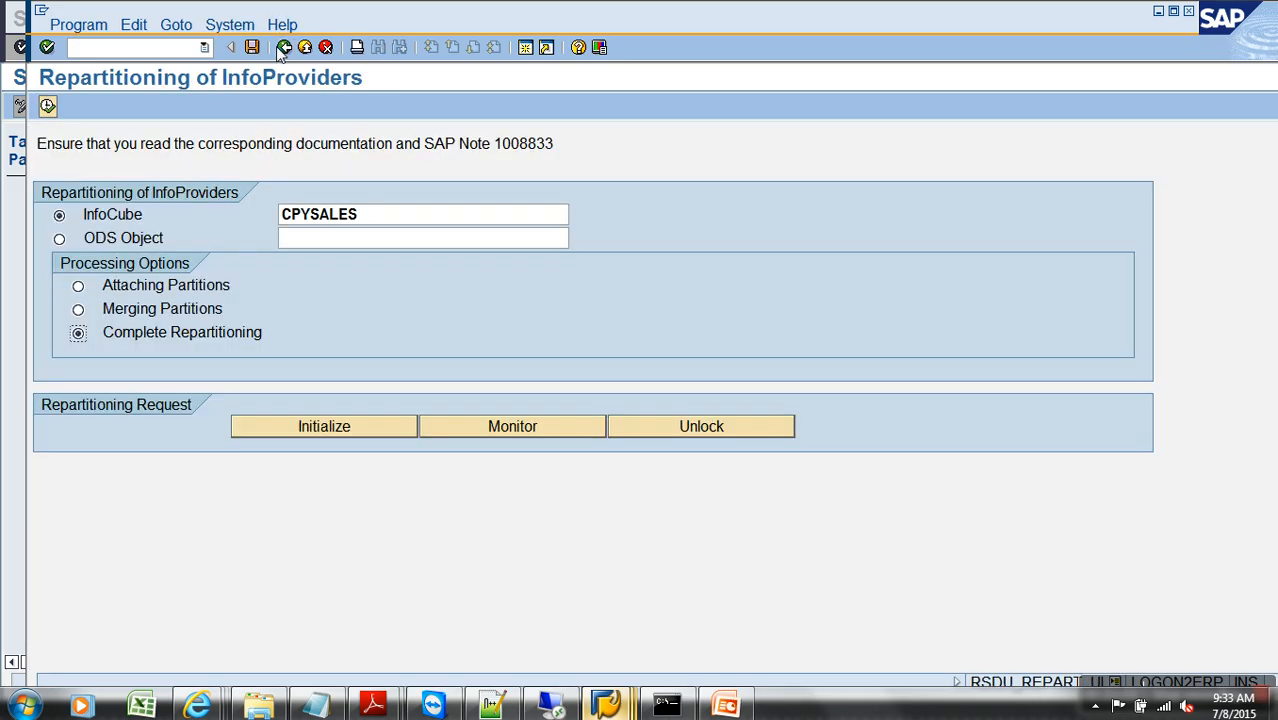
click(282, 48)
click(178, 170)
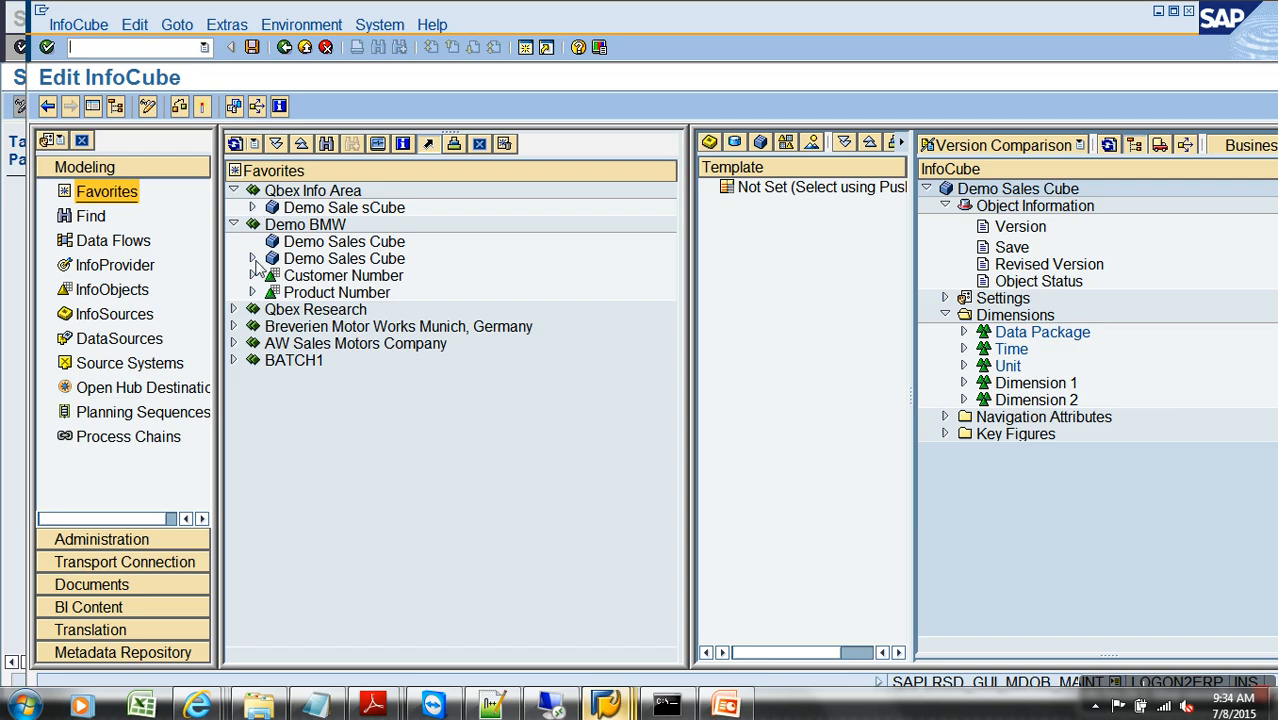
click(232, 360)
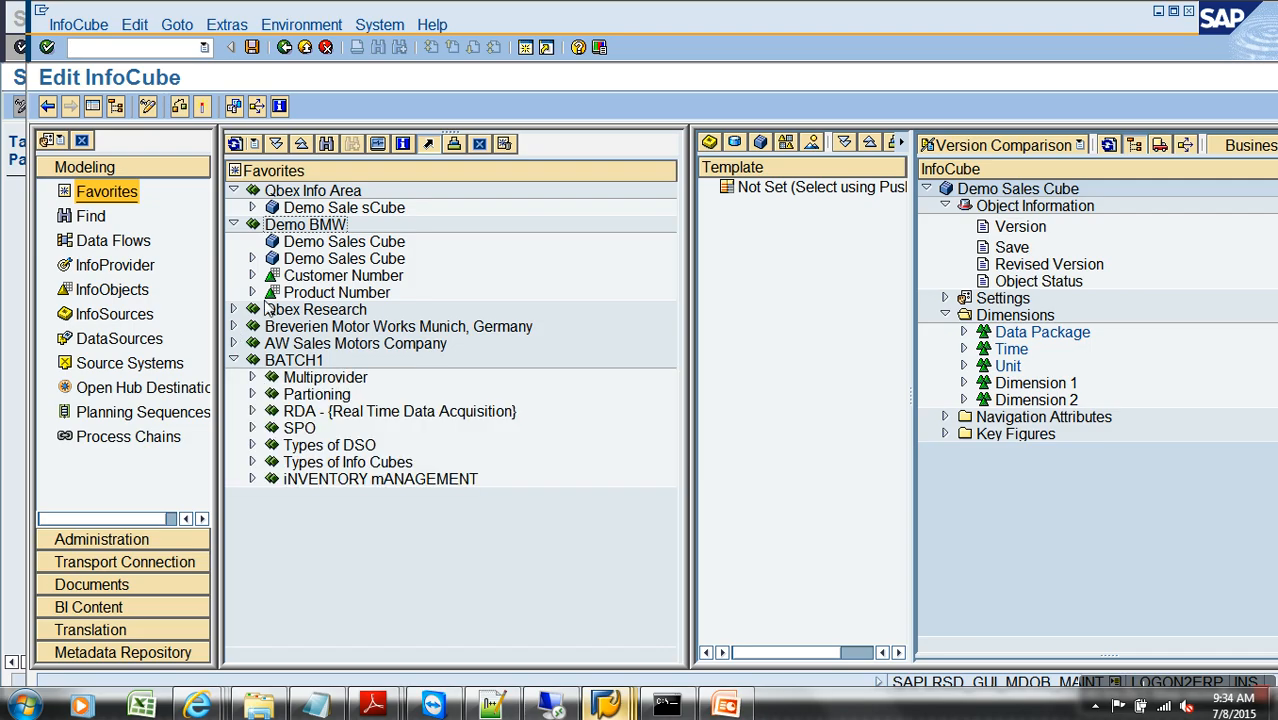
Open the Demo Sales (BMW) - Table VBAK InfoCube for changing, found under BMW Sales in Breverien Motor Works Munich, Germany.
click(234, 327)
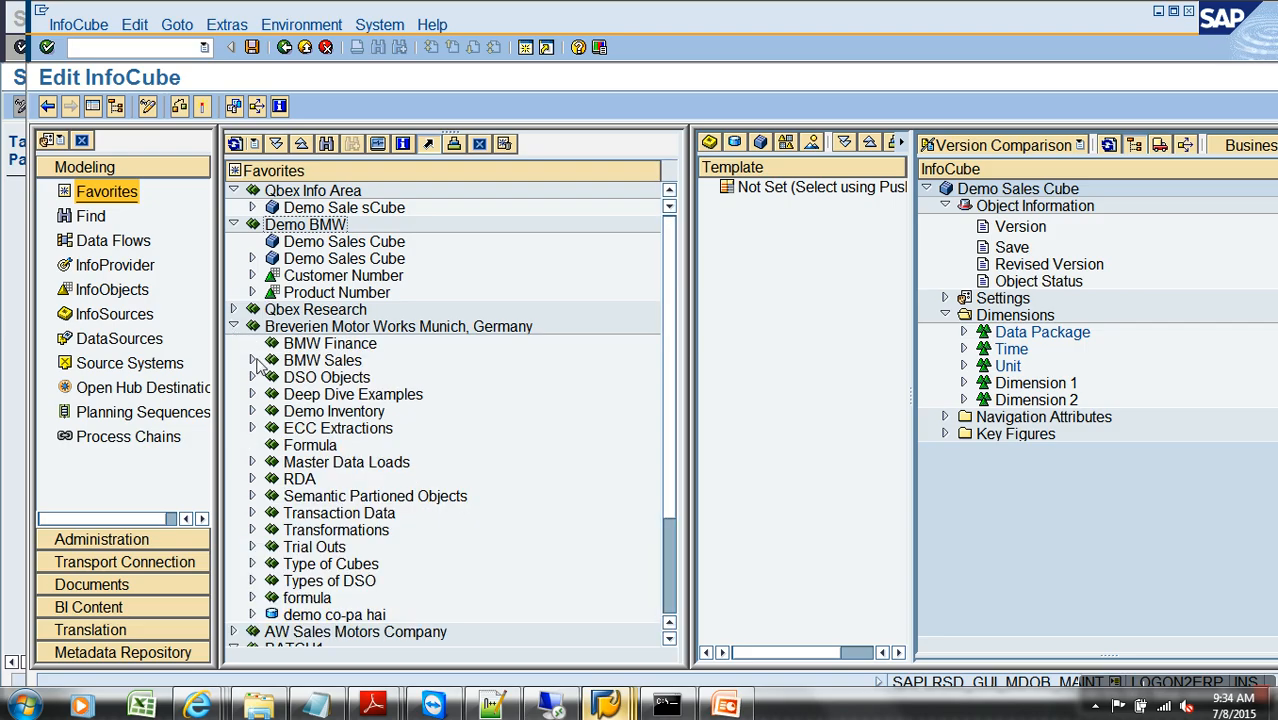
click(253, 360)
right_click(350, 362)
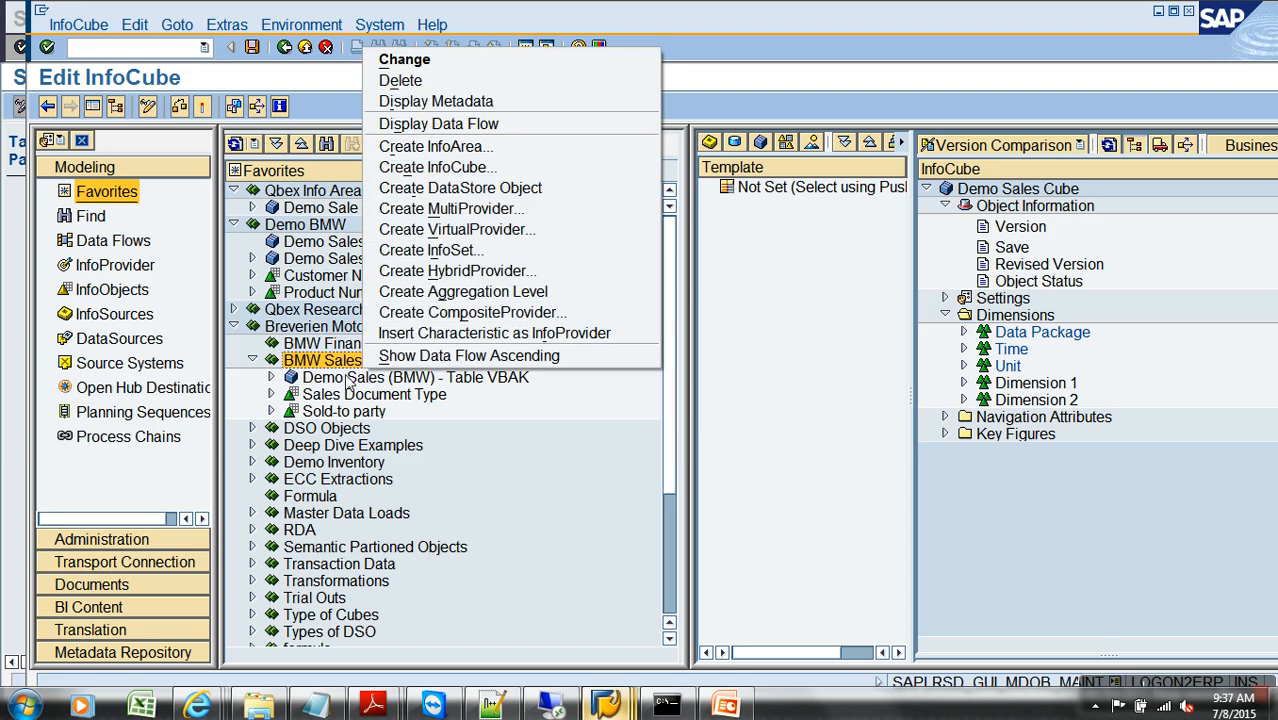
right_click(350, 380)
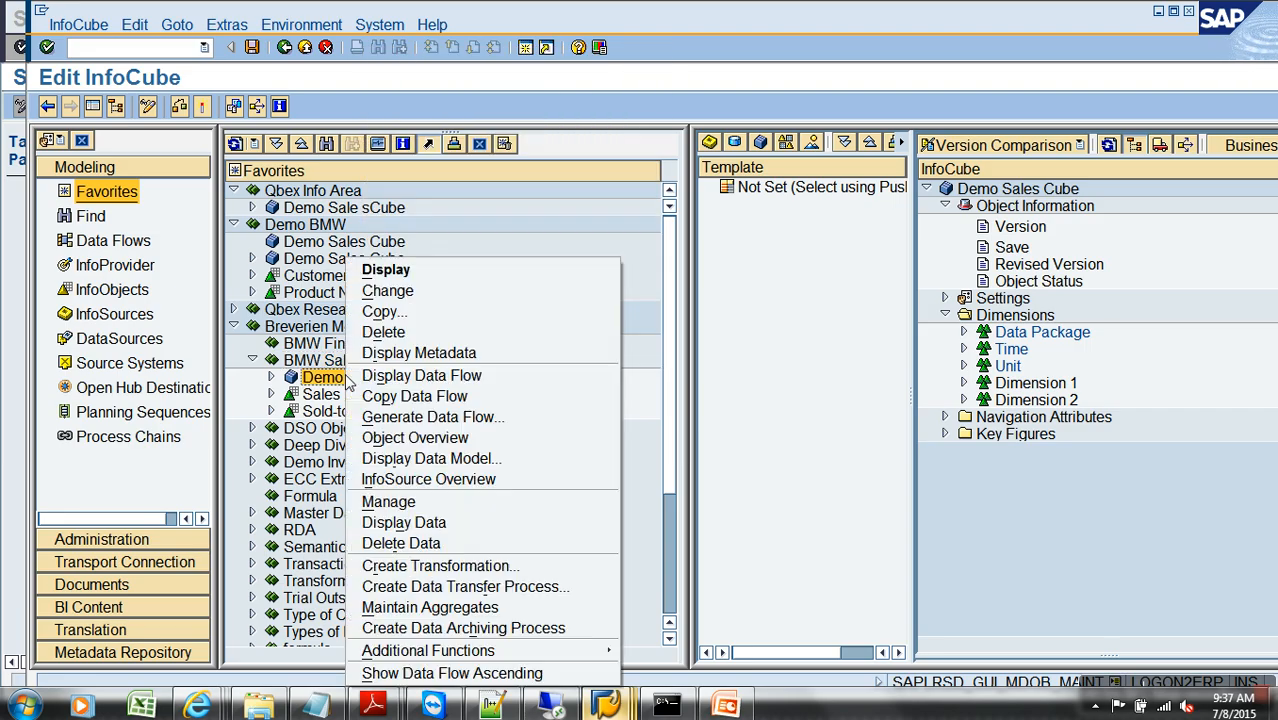
click(384, 290)
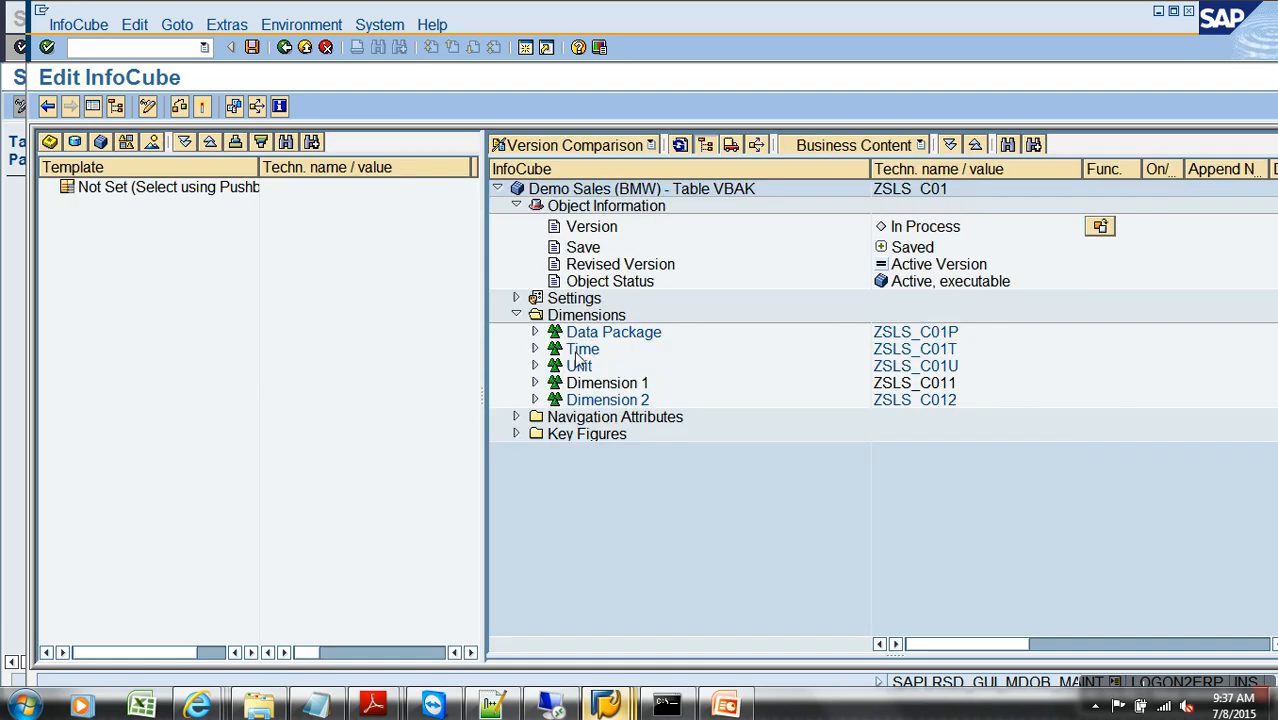
Insert the InfoObject 0CALMONTH into the Time dimension of the cube.
right_click(584, 352)
click(643, 432)
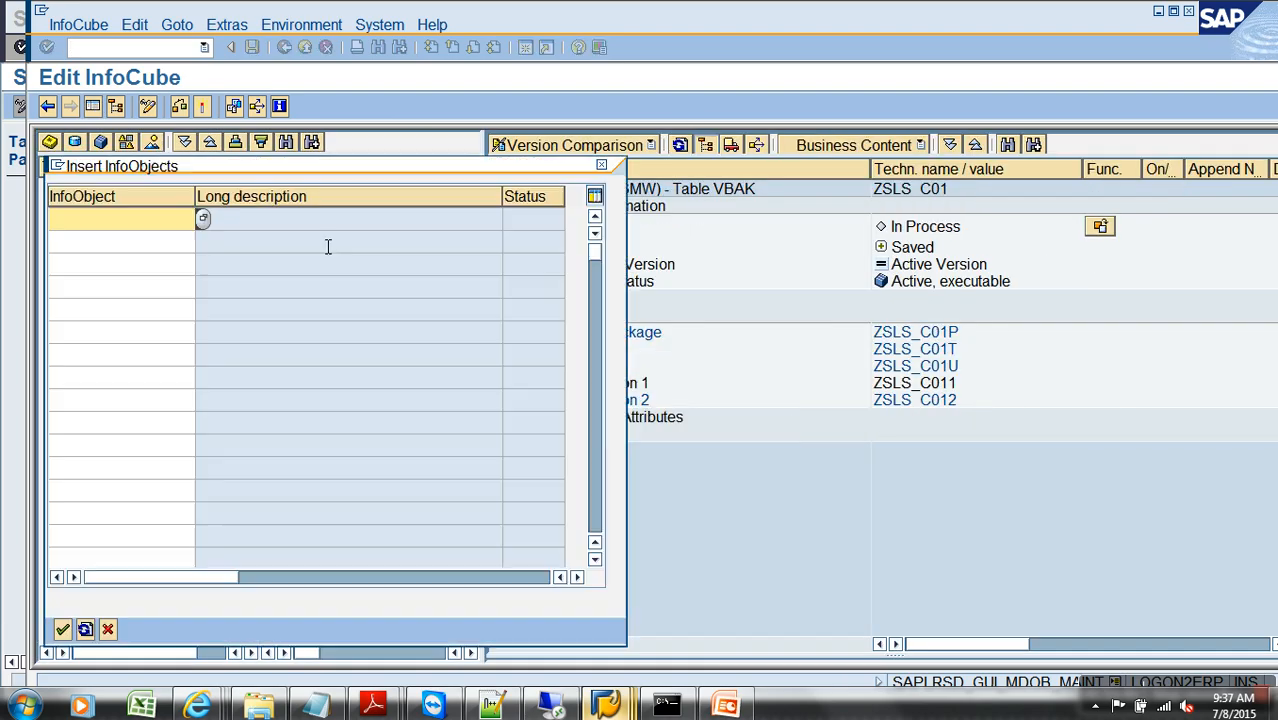
click(203, 219)
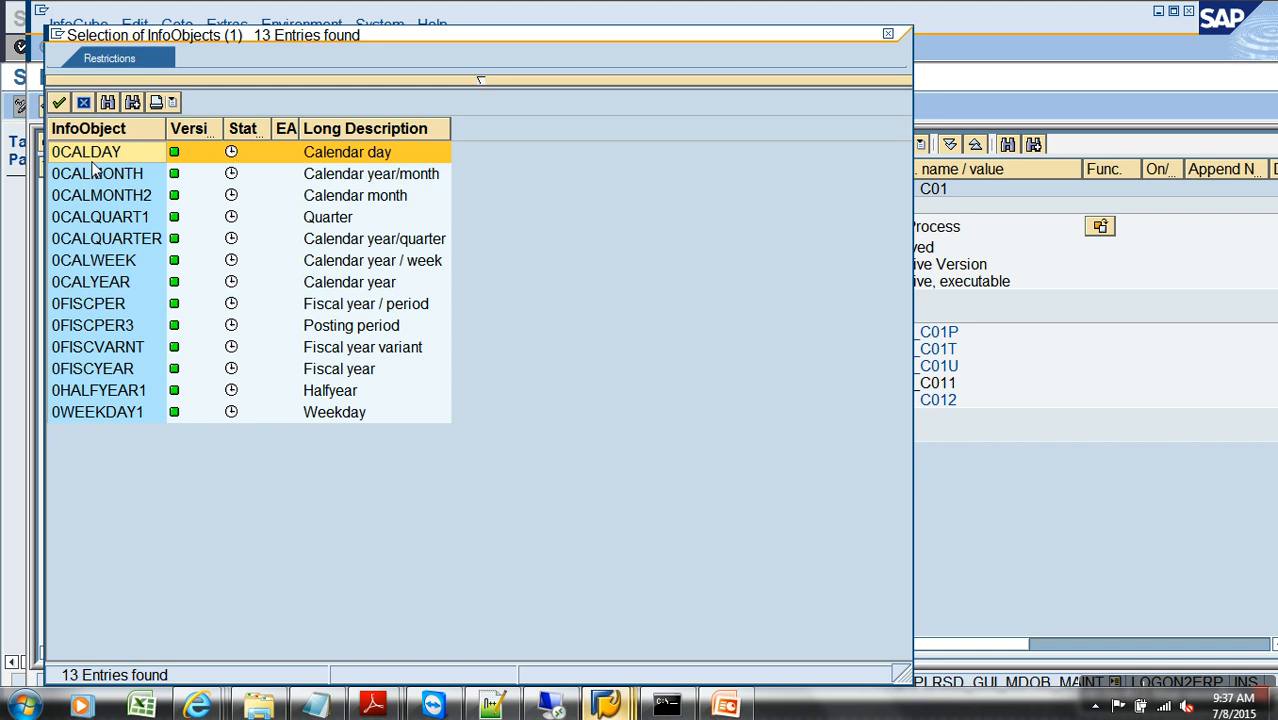
double_click(120, 174)
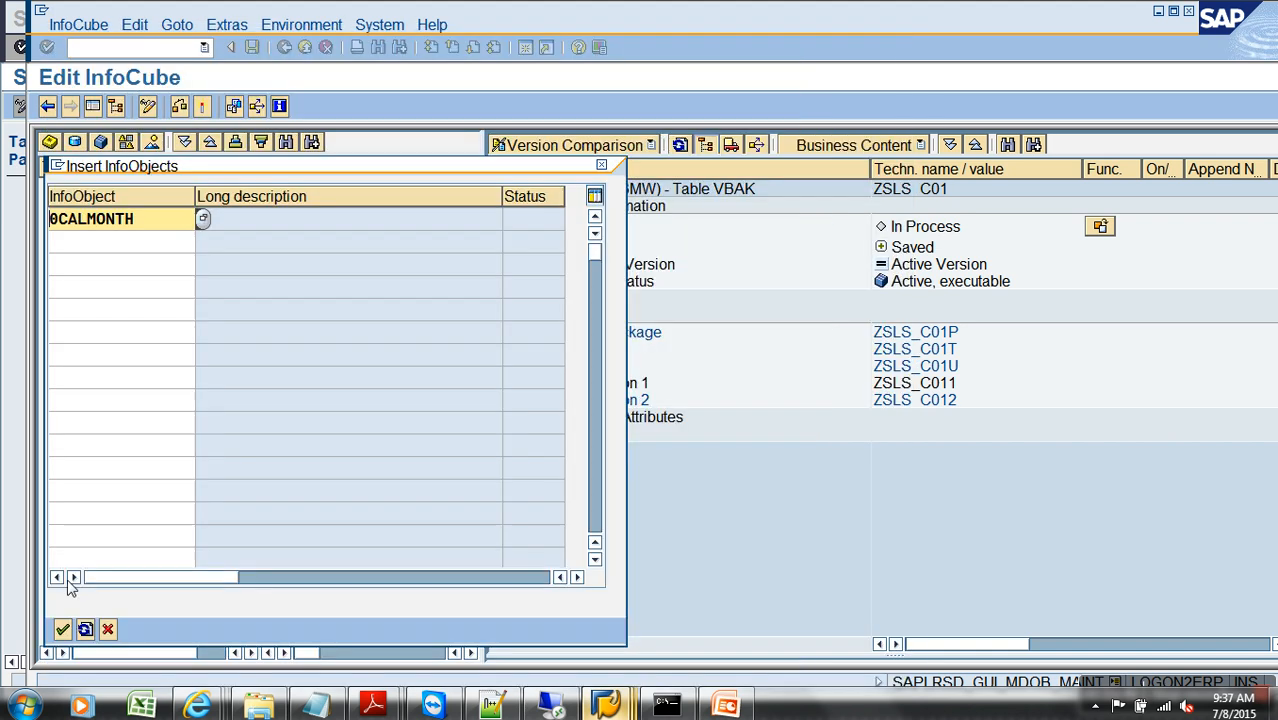
click(64, 631)
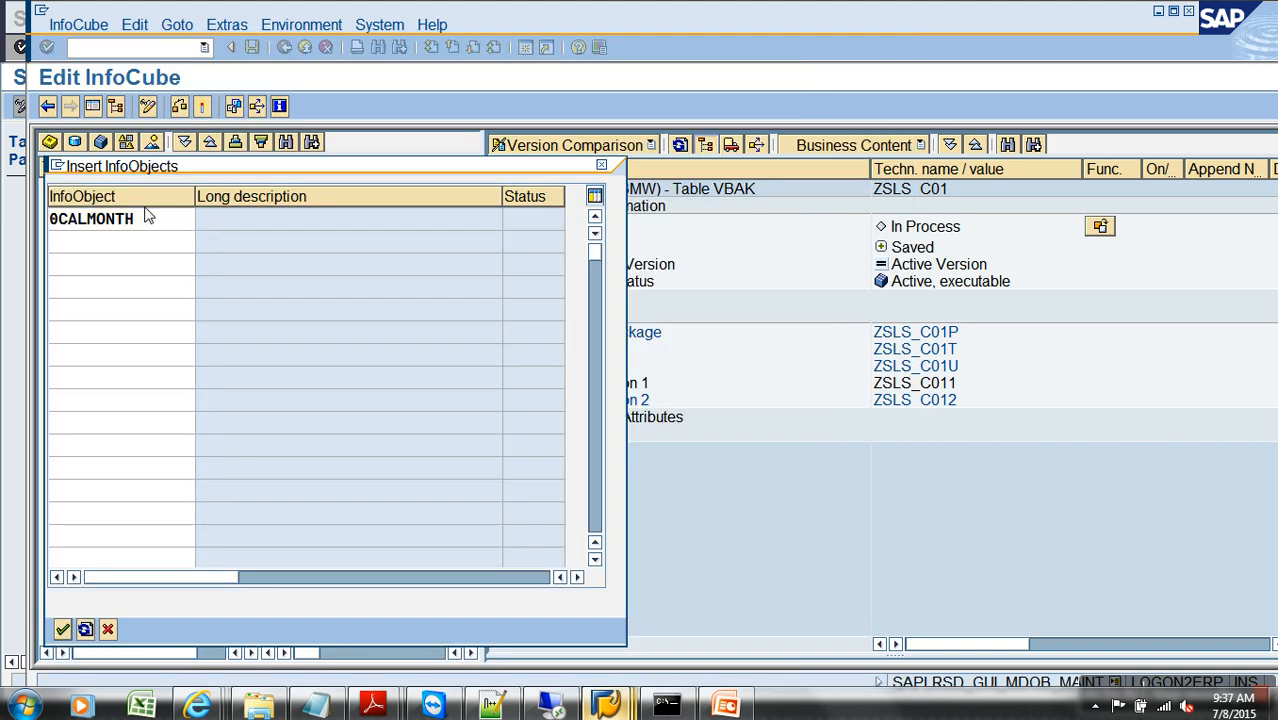
Start database partitioning for the cube with 0CALMONTH (Calendar year/month) as the partitioning time characteristic.
click(227, 24)
mouse_move(328, 110)
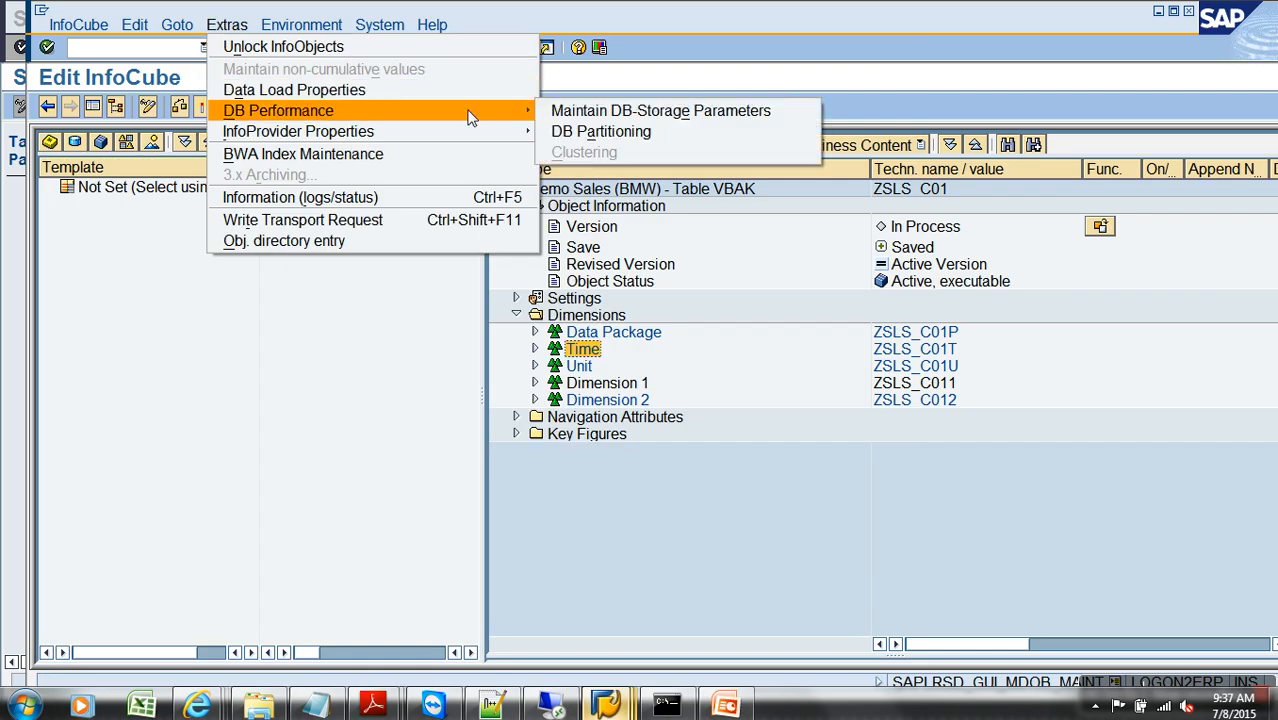
click(590, 130)
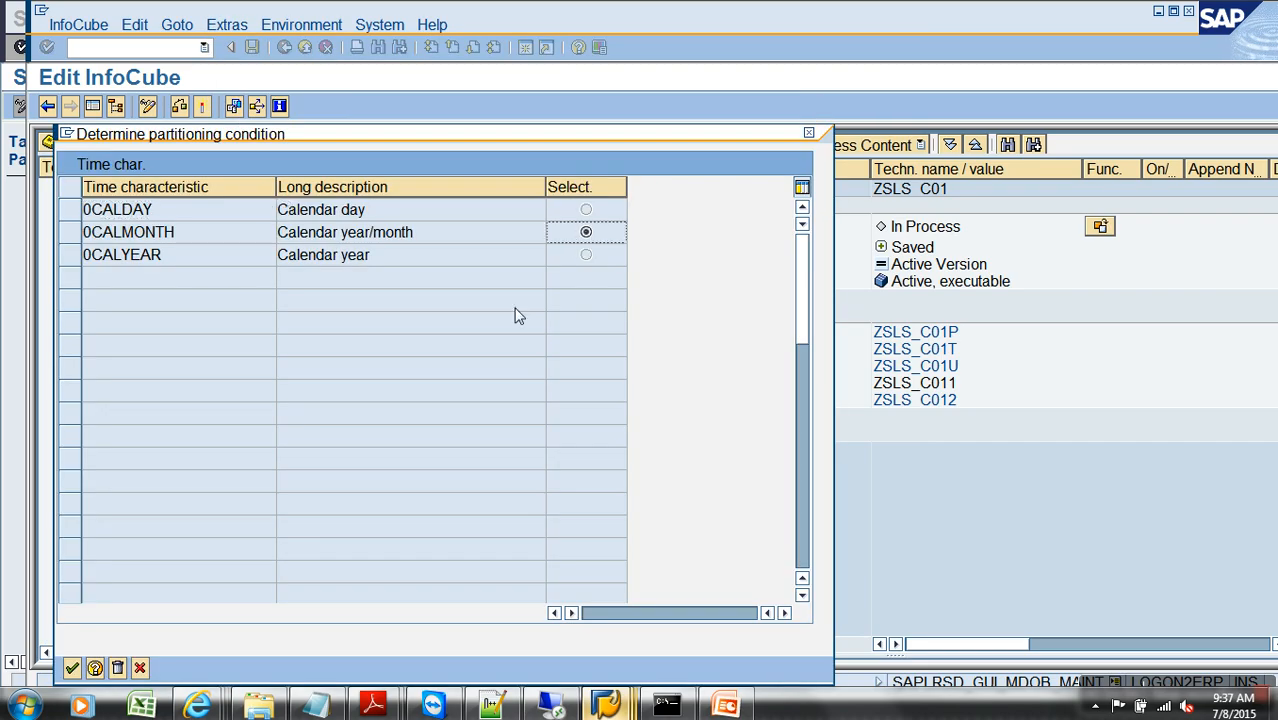
click(72, 668)
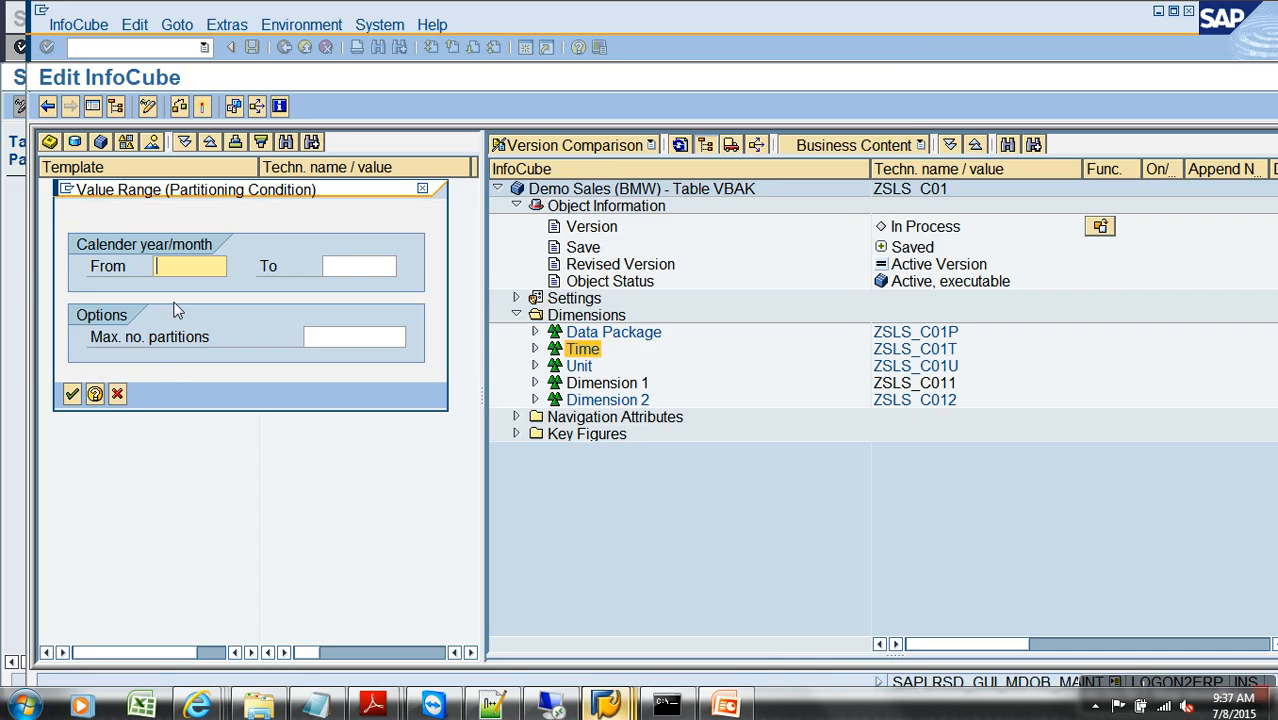
Set the partitioning value range to start at 2016.01 and end in month 03, and activate the InfoCube.
key(Down)
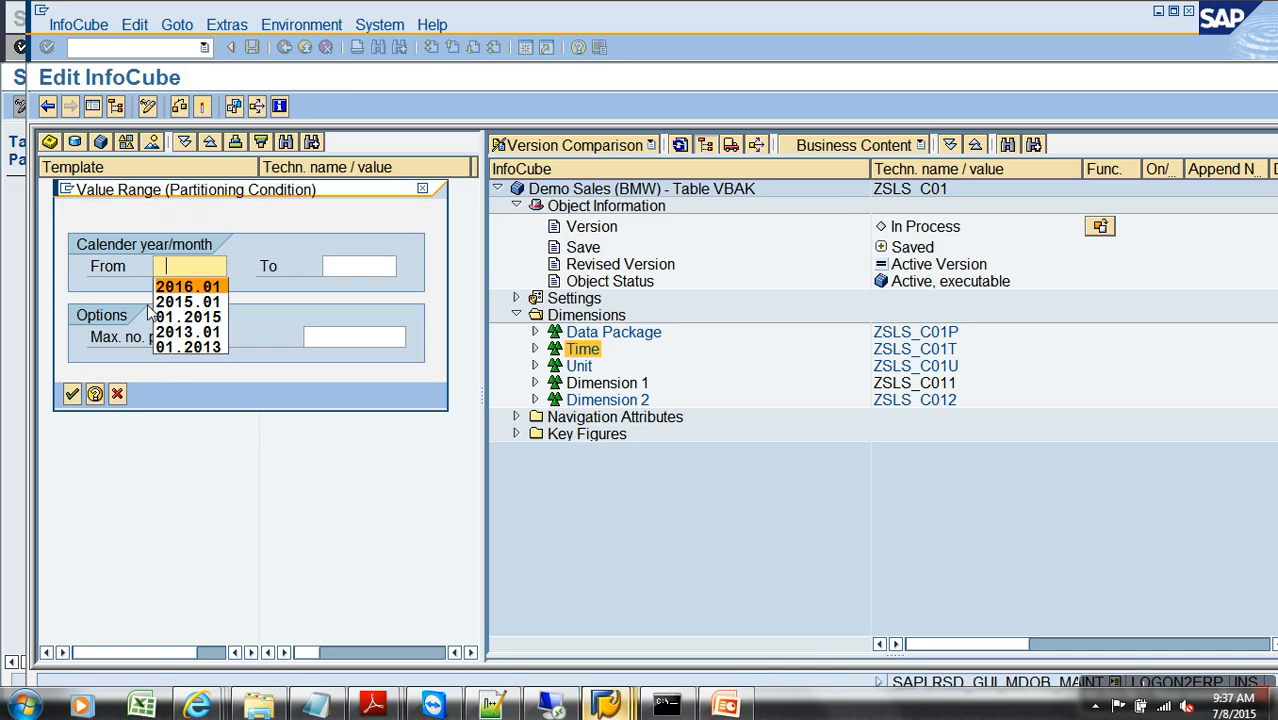
key(Return)
key(Tab)
key(Down)
key(Down)
key(Down)
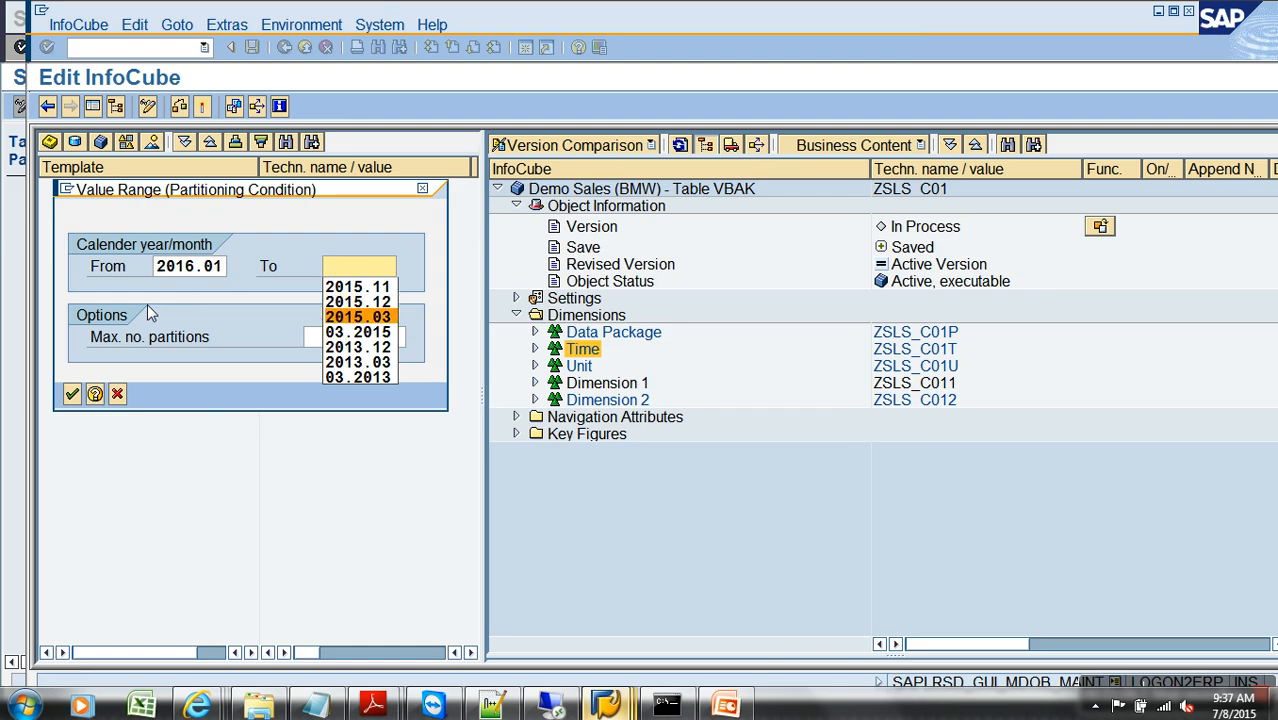
key(Return)
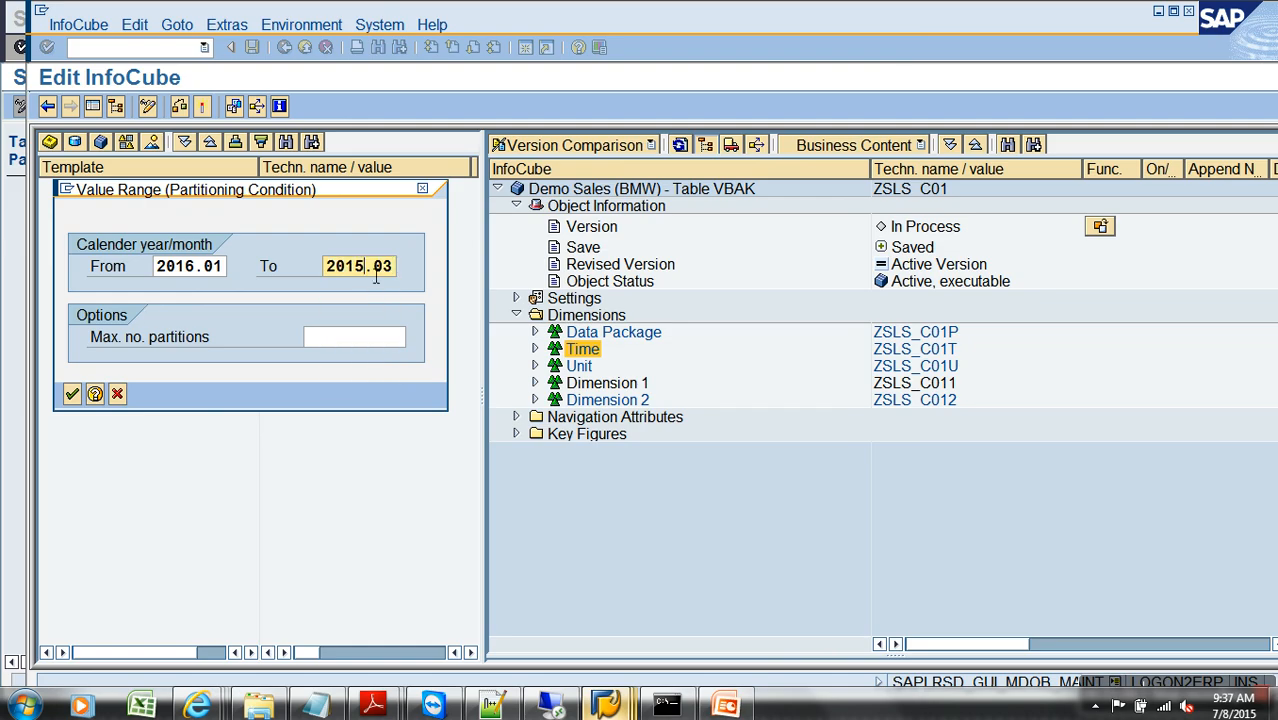
key(Return)
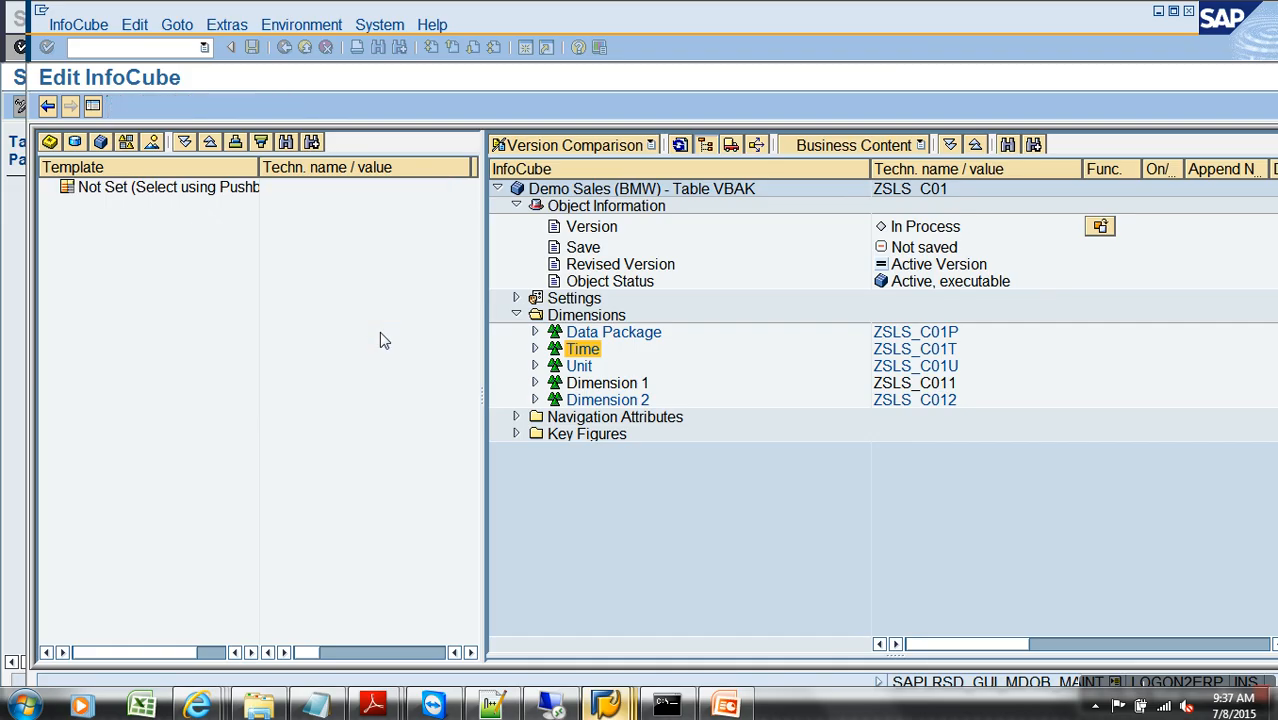
click(203, 107)
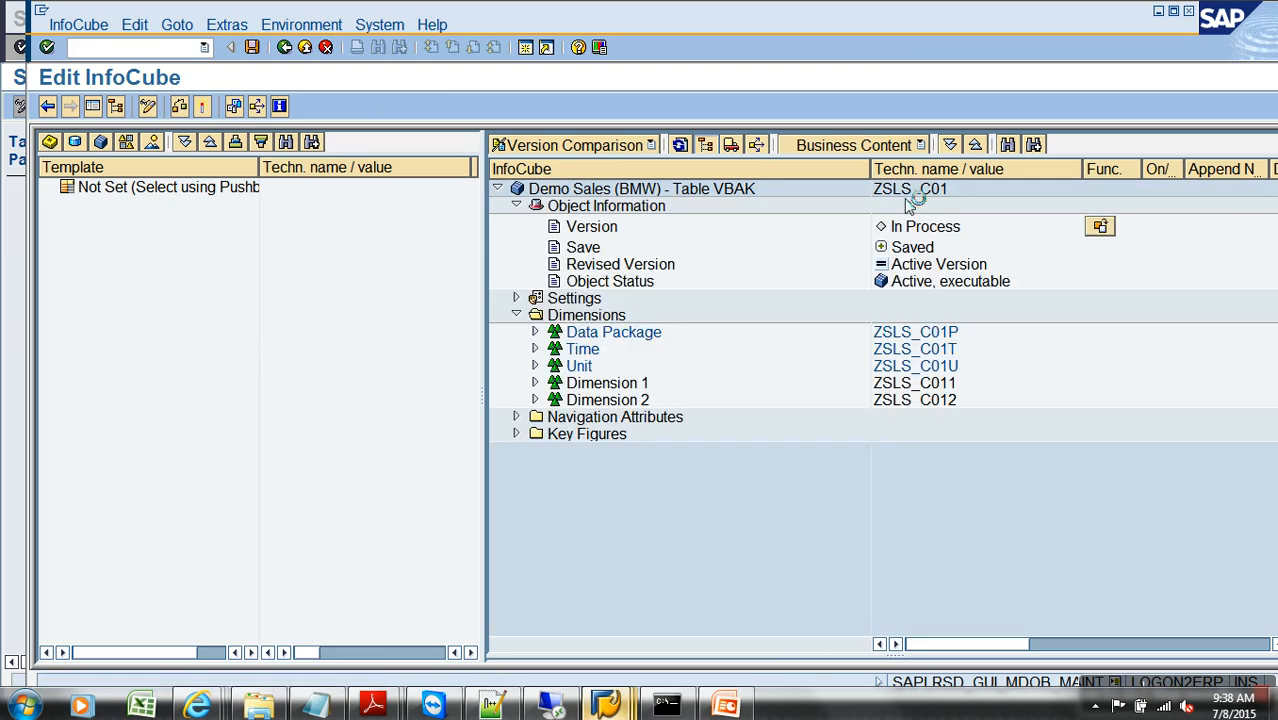
Copy the technical name ZSLS_C01 and go back from the /BIC/ECPYSALES storage parameters to the Database Utility's initial screen.
key(ctrl+c)
click(607, 703)
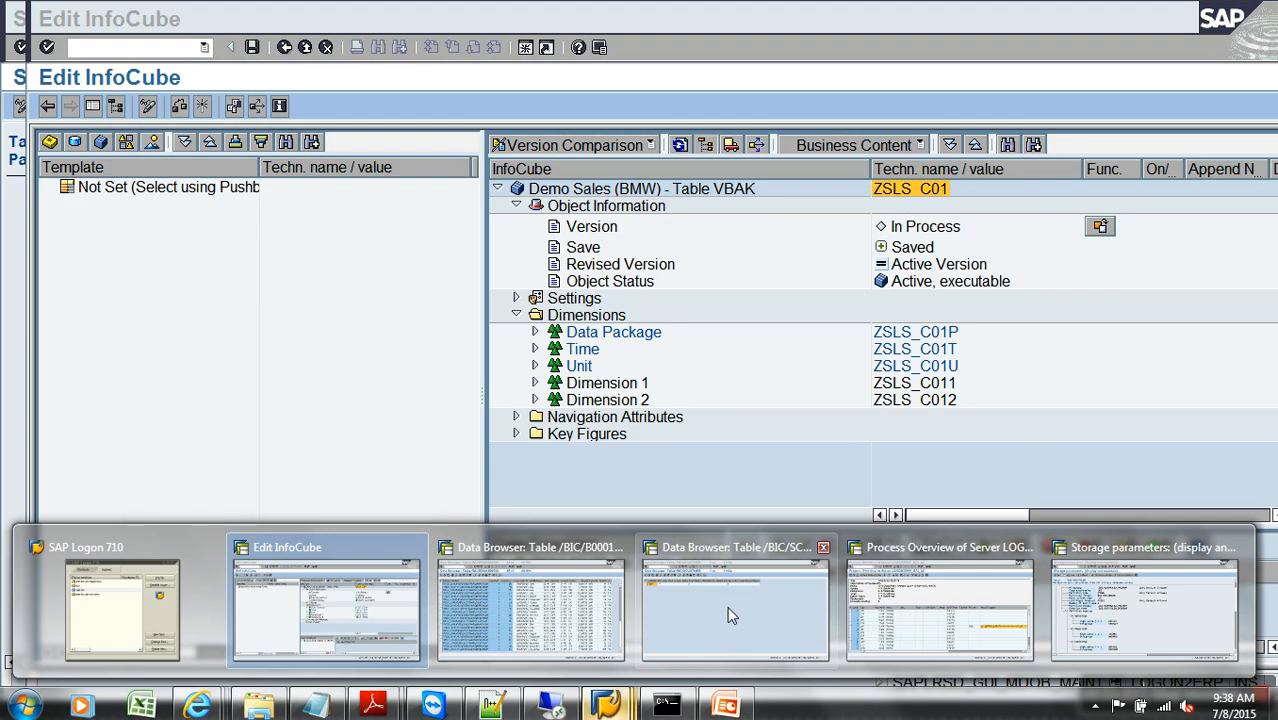
click(1144, 590)
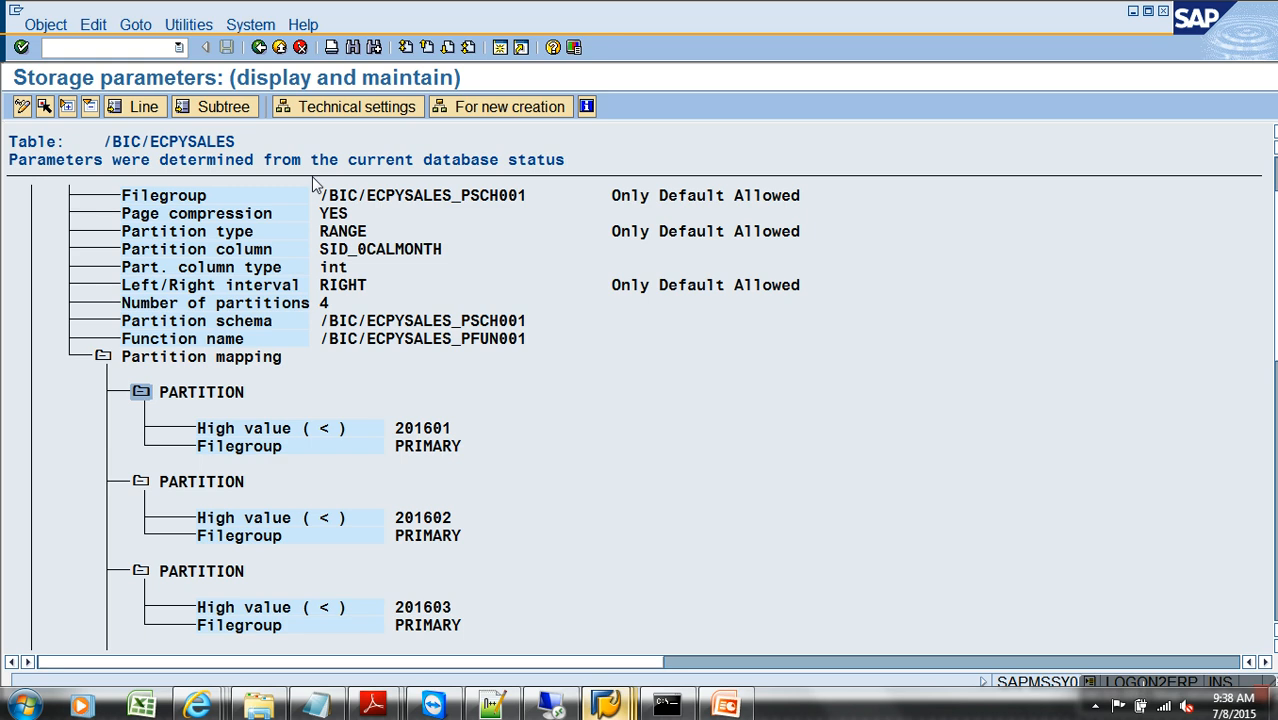
click(259, 47)
click(259, 47)
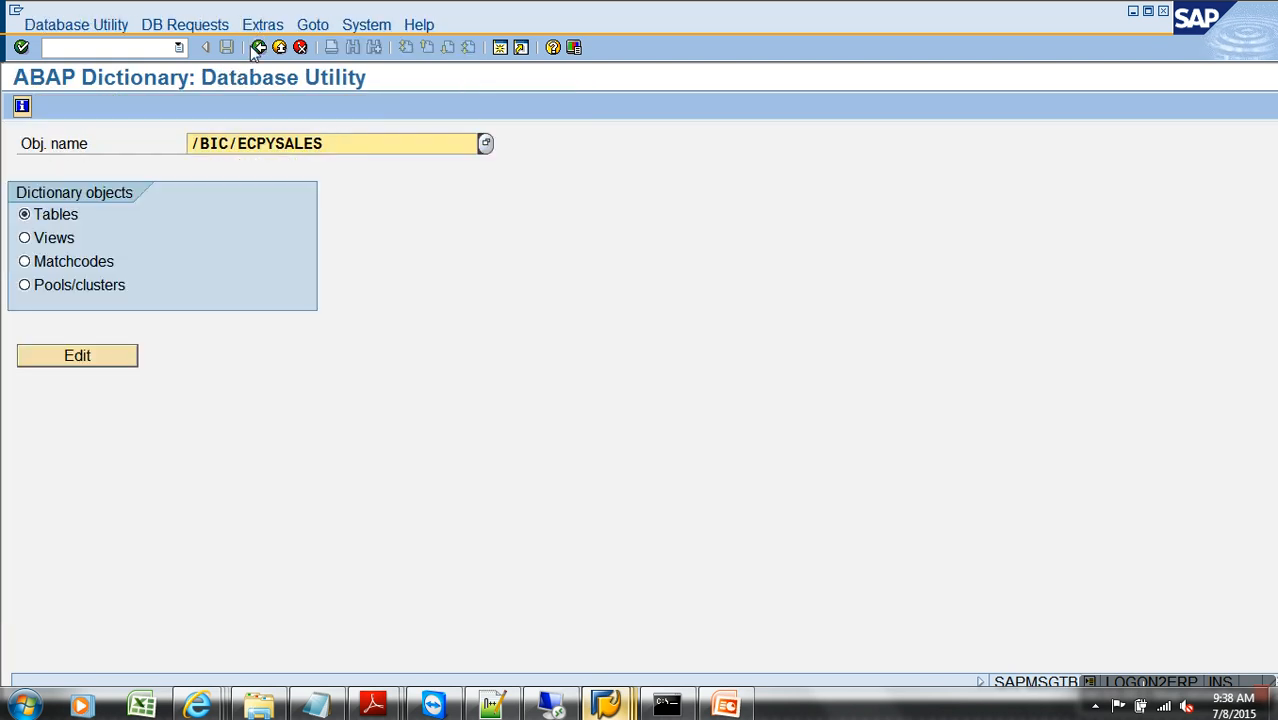
Replace the object name with /BIC/EZSLS_C01 and display that table in the Database Utility.
click(348, 148)
key(BackSpace)
key(BackSpace)
key(BackSpace)
key(BackSpace)
key(BackSpace)
key(BackSpace)
key(BackSpace)
key(BackSpace)
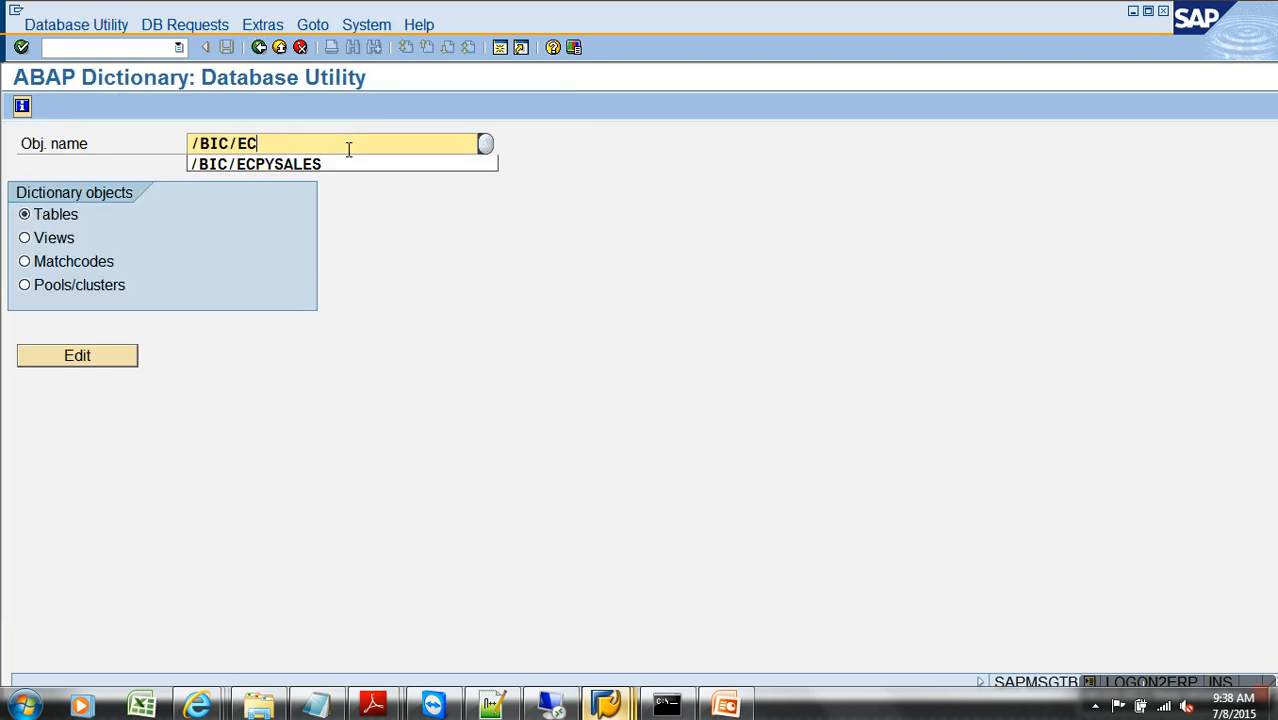
text(ZSLS_C01)
key(Return)
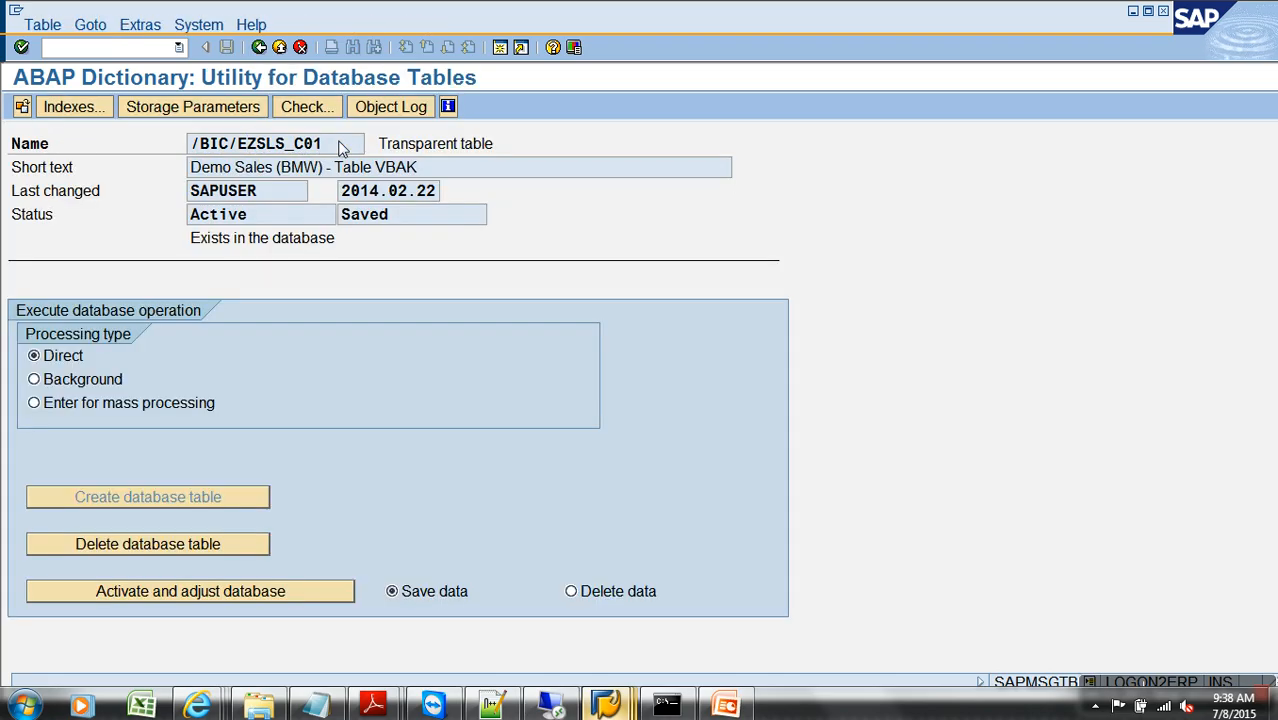
Display the storage parameters of /BIC/EZSLS_C01 and expand the partition mapping and its first partition.
click(229, 107)
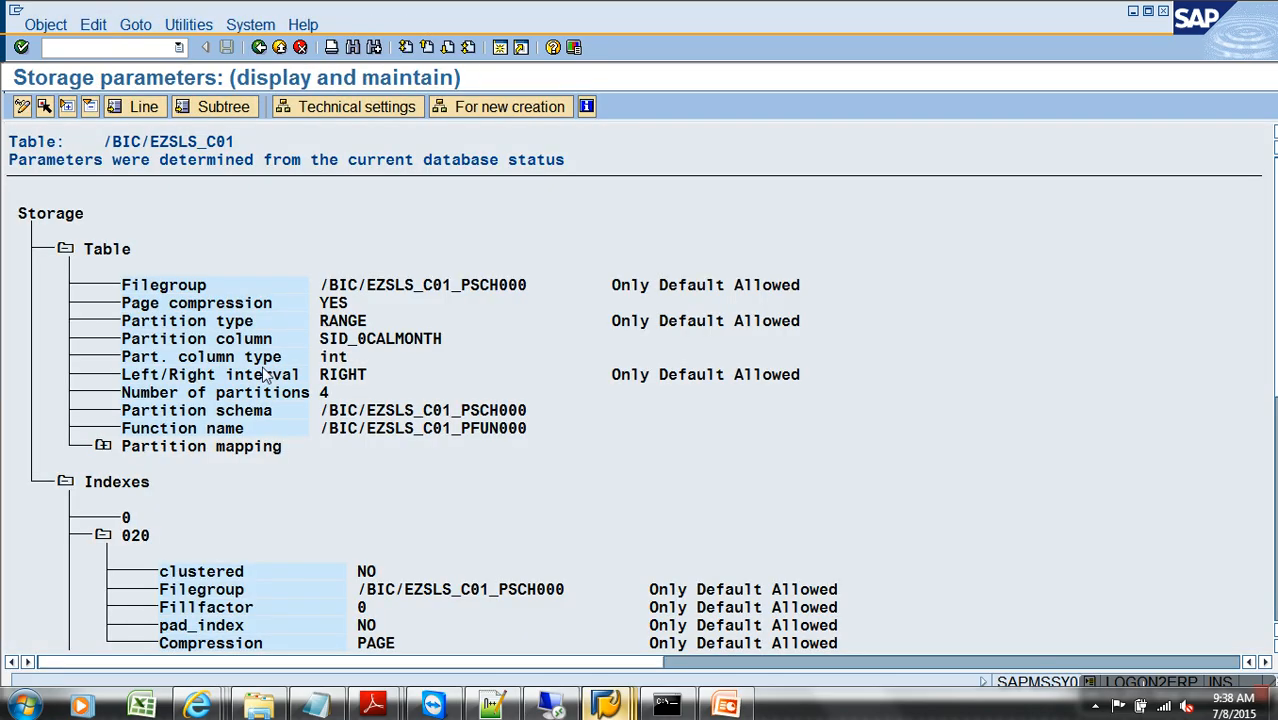
click(100, 446)
click(141, 482)
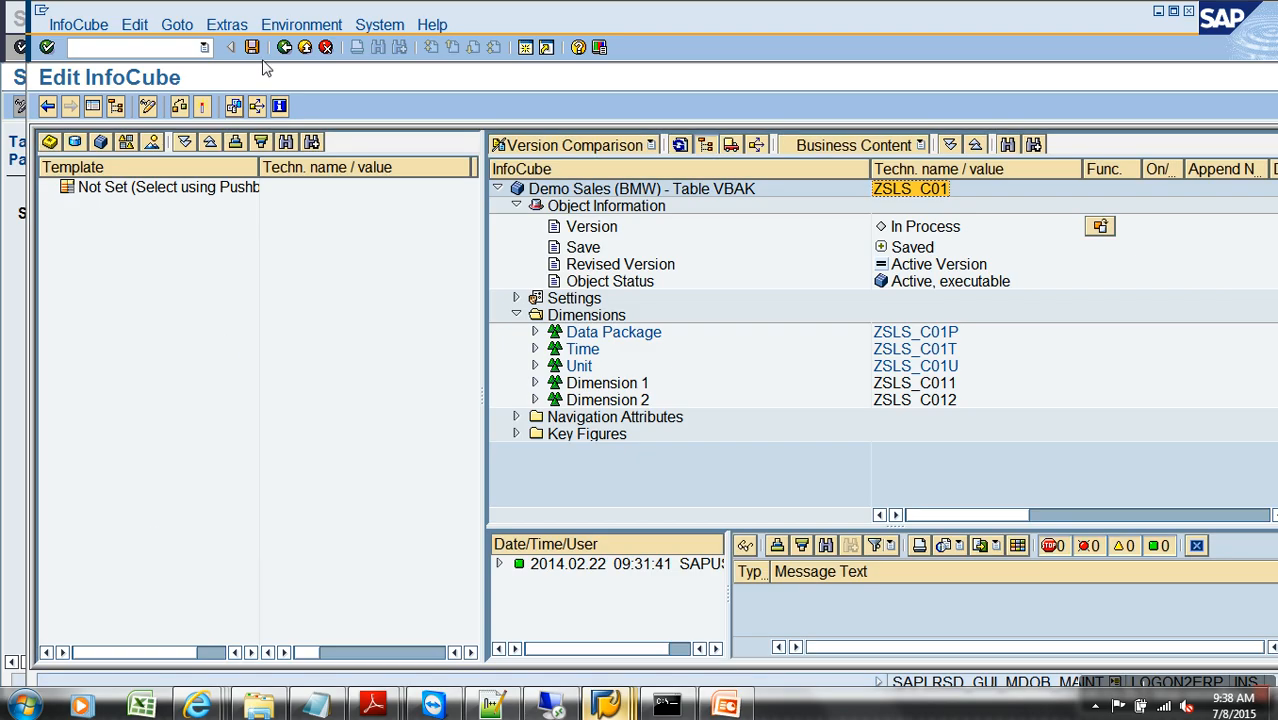
Leave the InfoCube editor, manage Demo Sales (BMW) - Table VBAK and view its requests with the navigation area hidden, then restored.
click(298, 47)
right_click(360, 385)
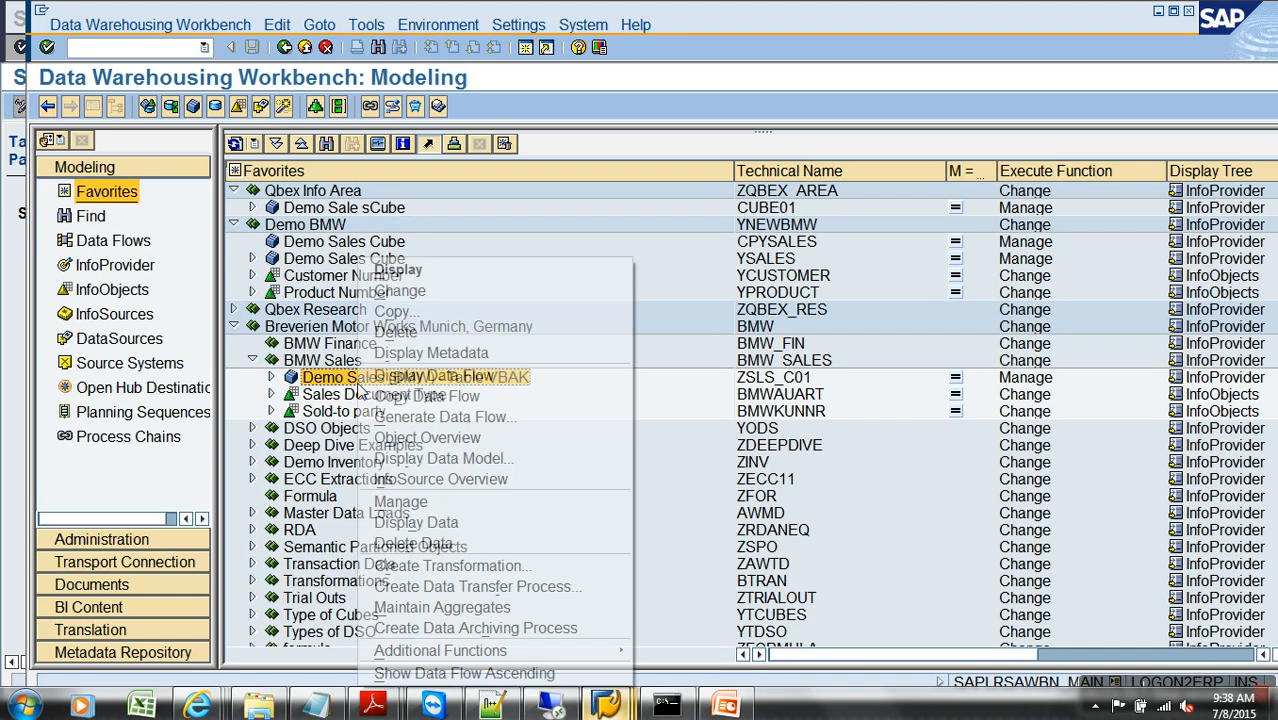
click(402, 513)
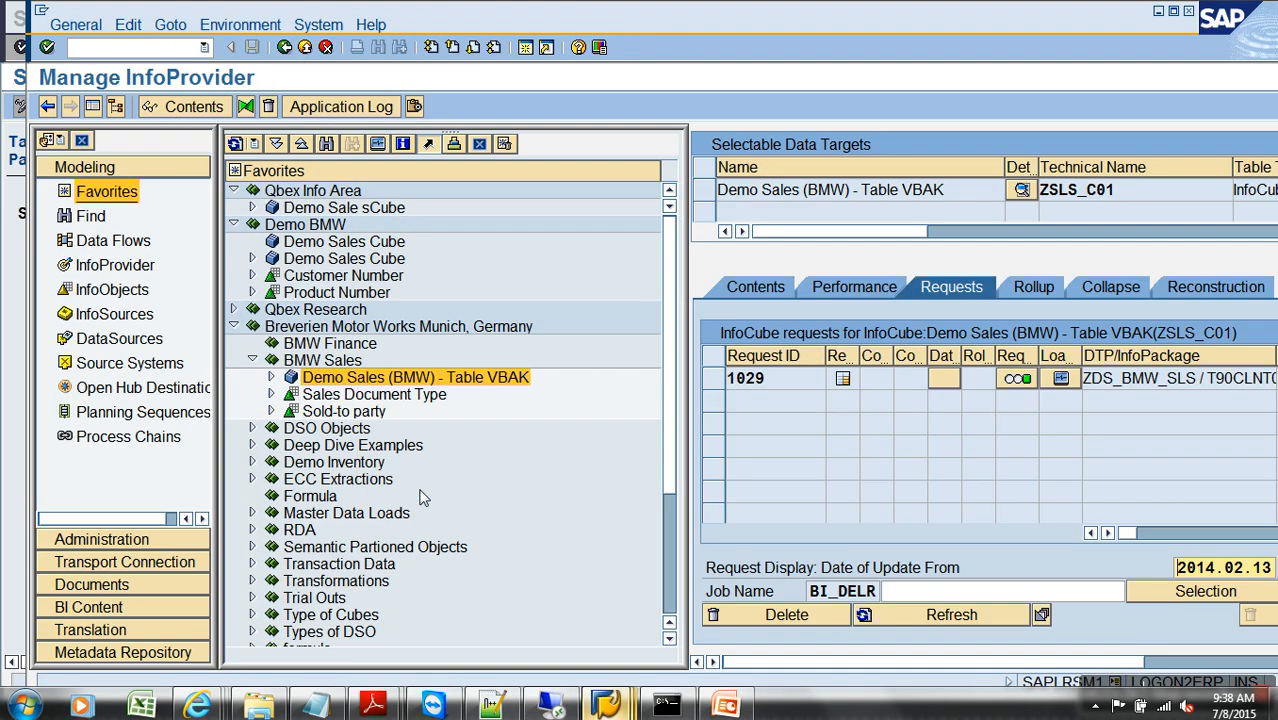
click(93, 106)
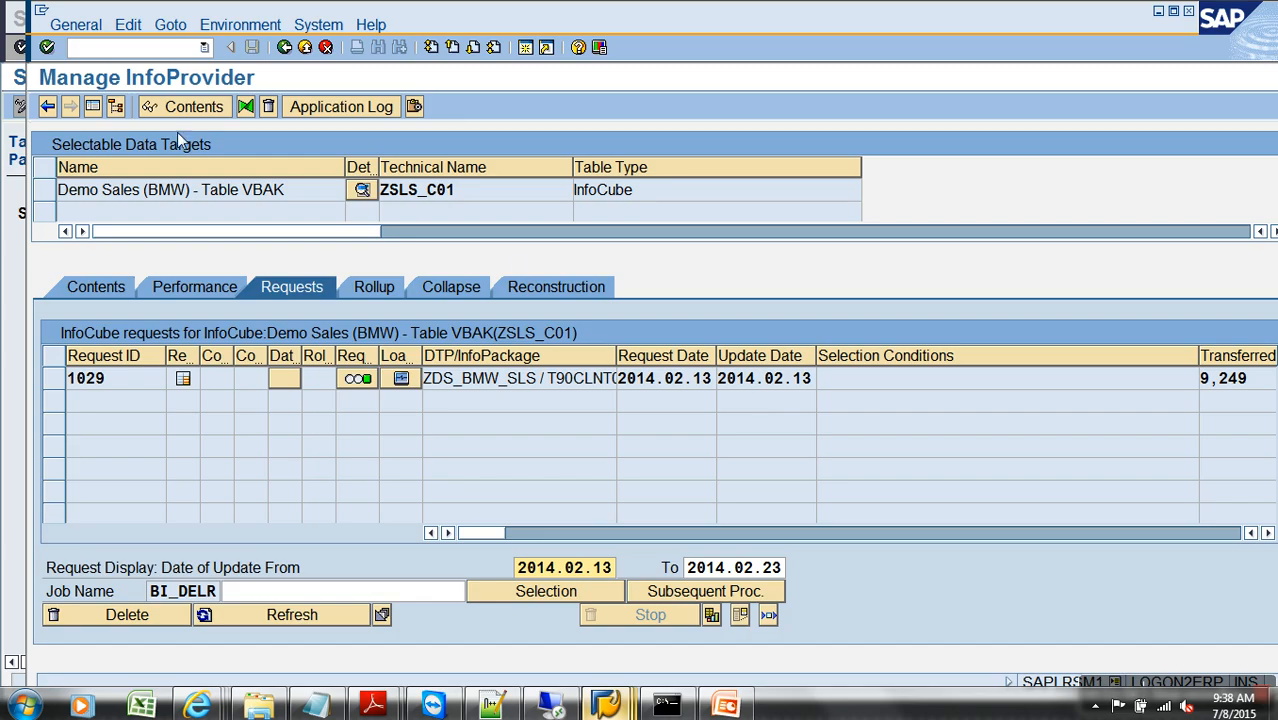
click(96, 107)
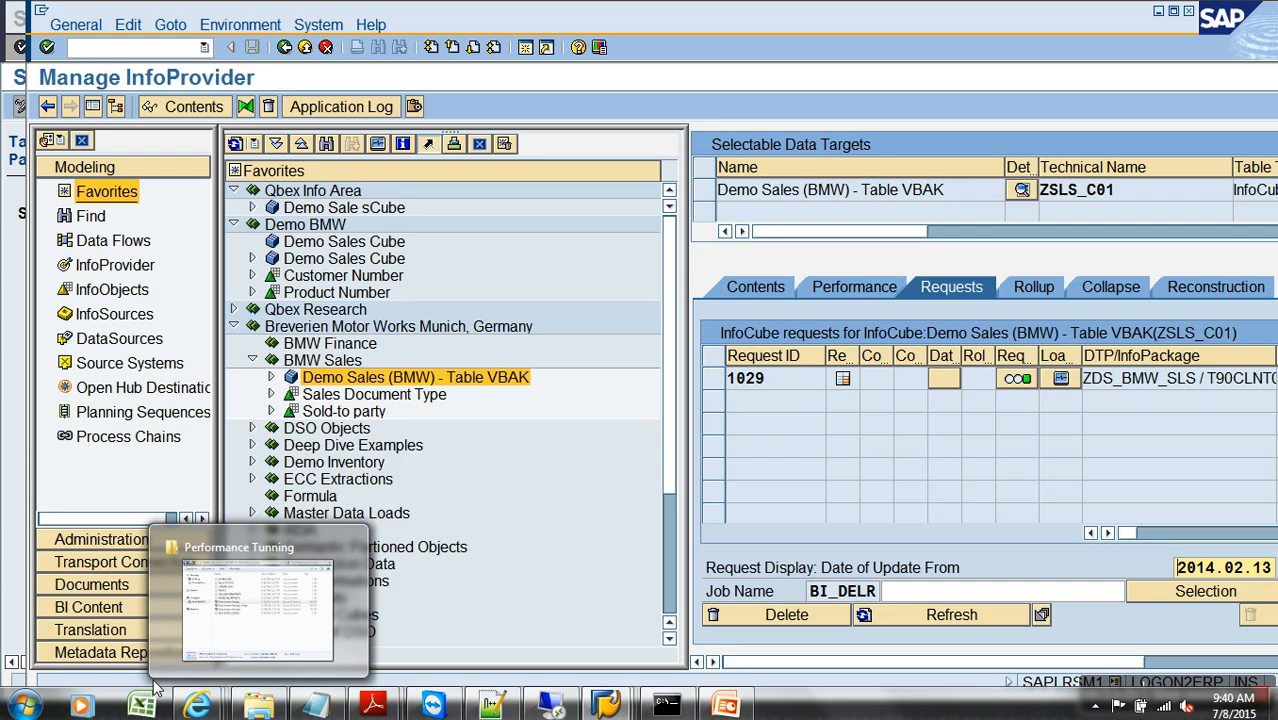
Run transaction RSZC to examine its source and target InfoCube fields, cancel it and switch to the Performance Tunning presentation in PowerPoint.
click(161, 55)
text(/nrsz)
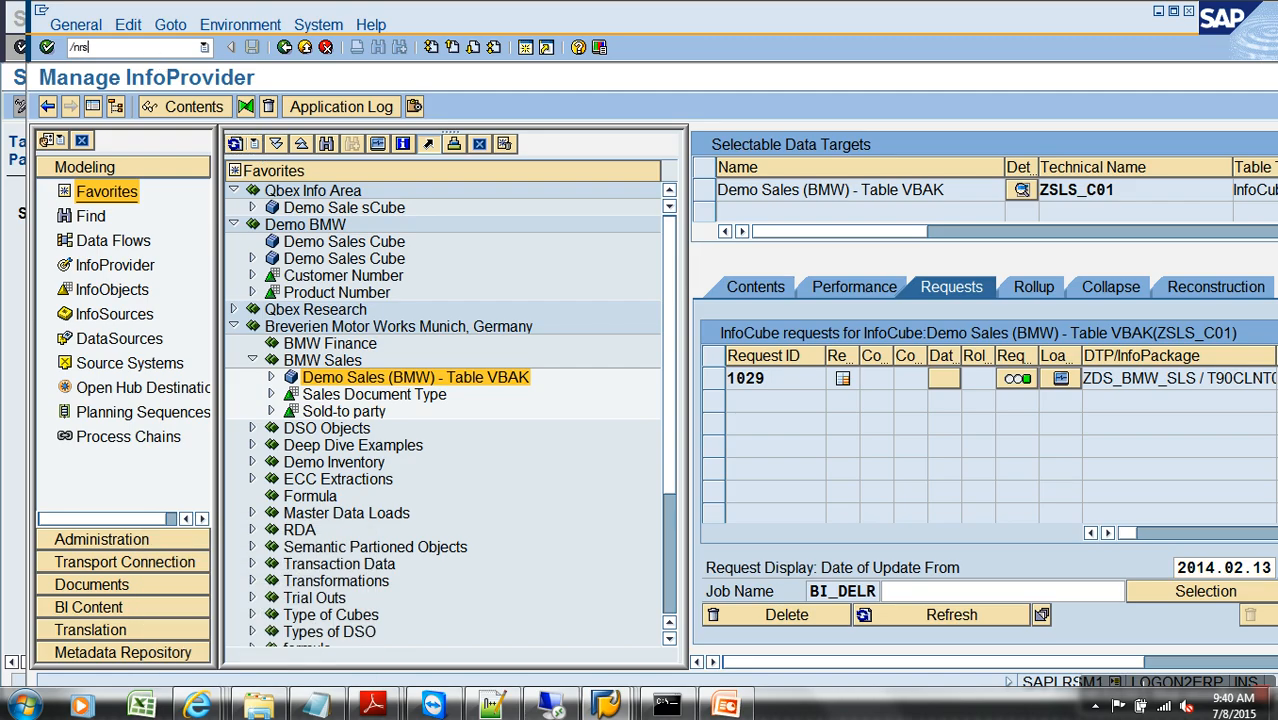
text(c)
key(Return)
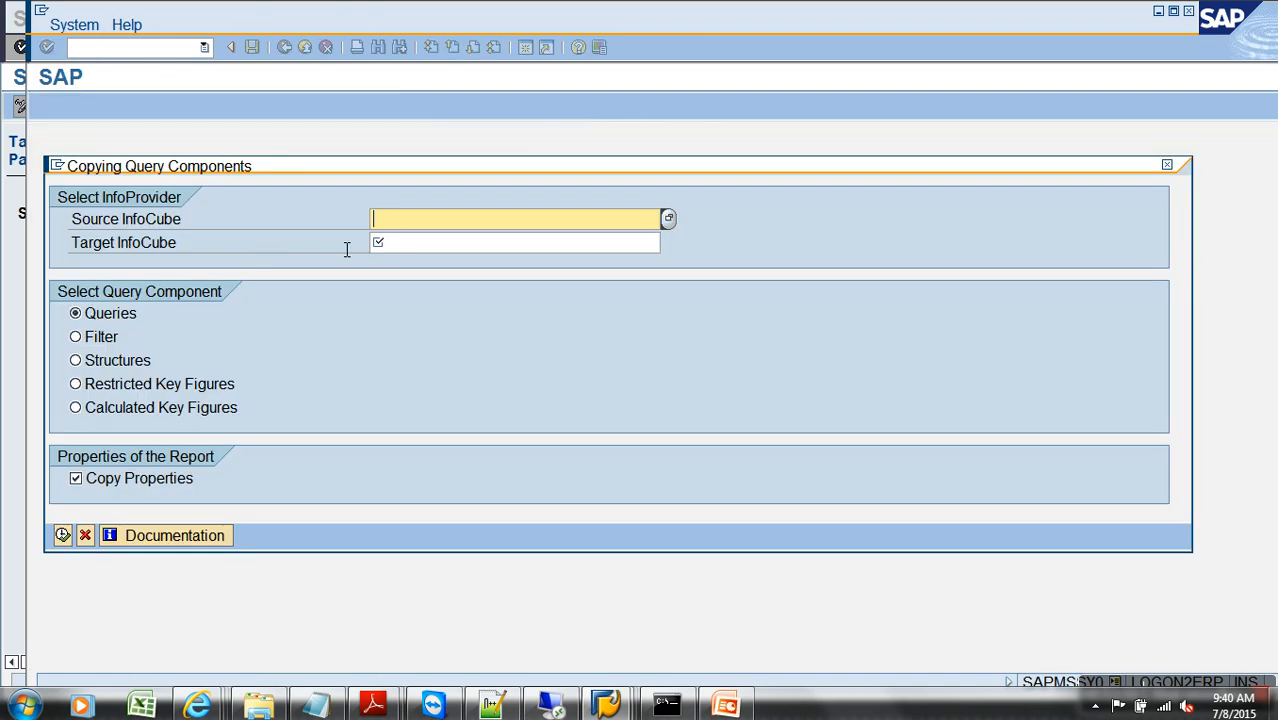
click(160, 226)
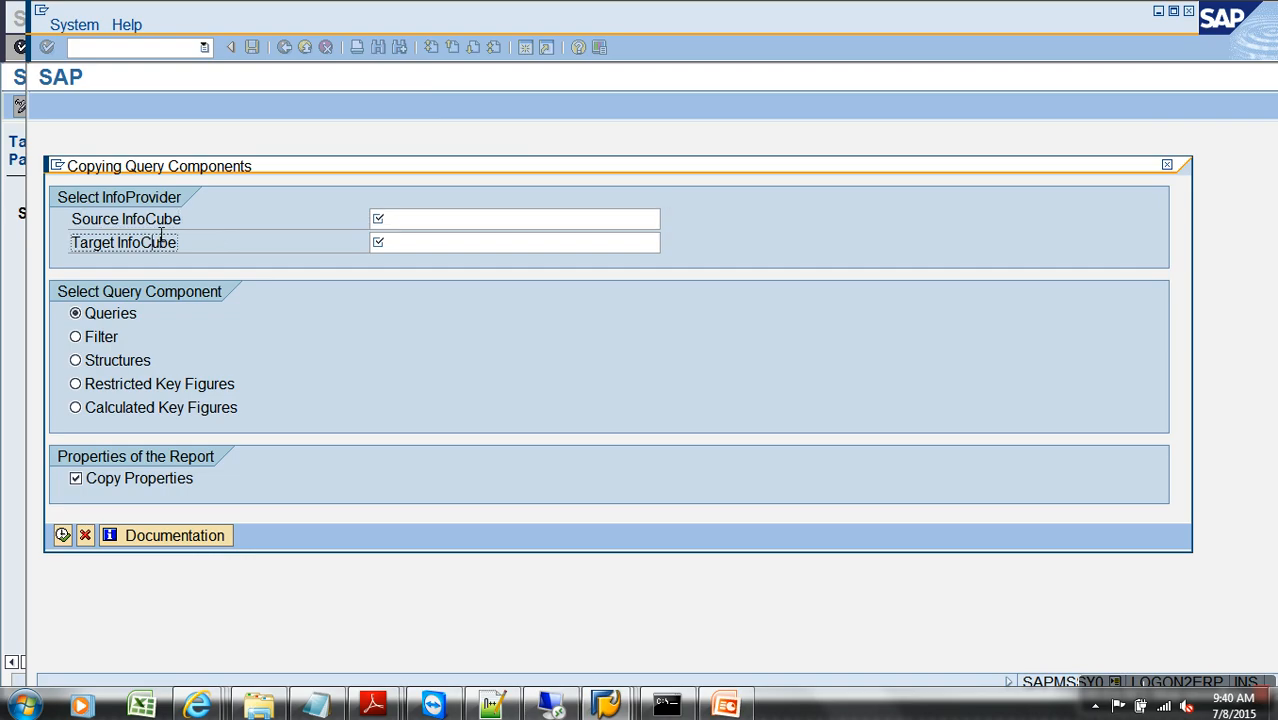
click(160, 246)
click(86, 535)
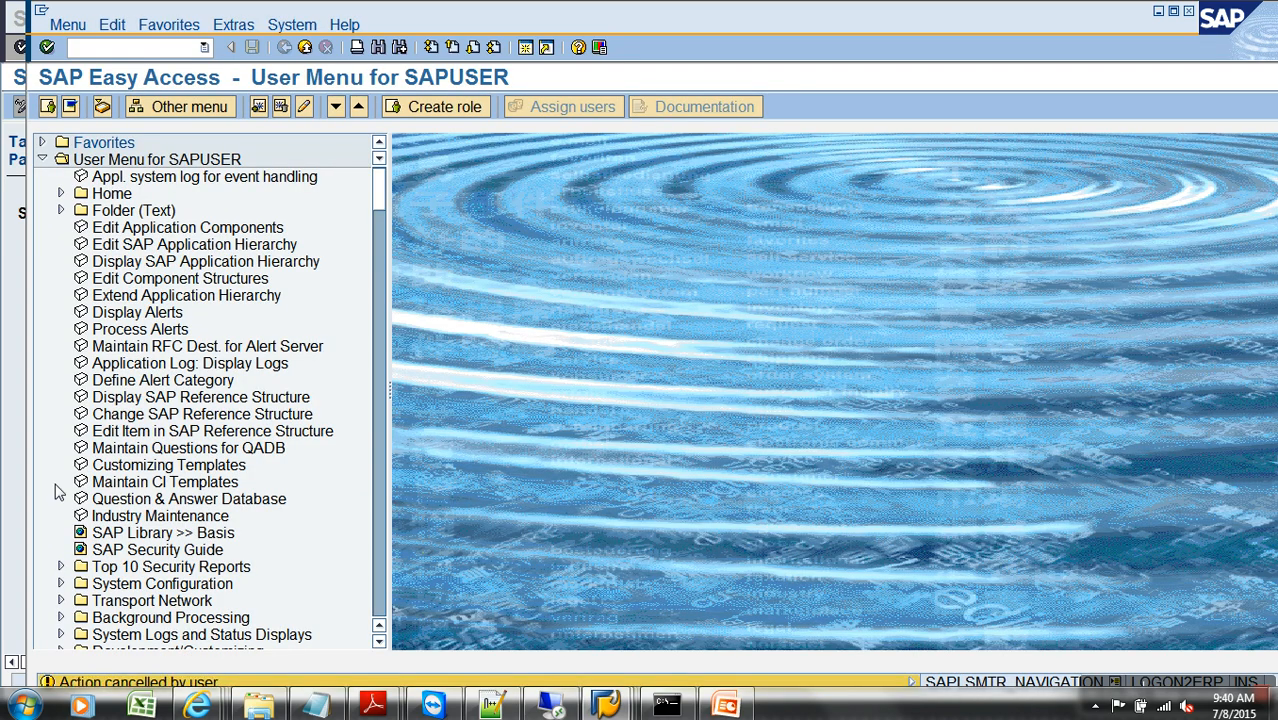
click(726, 700)
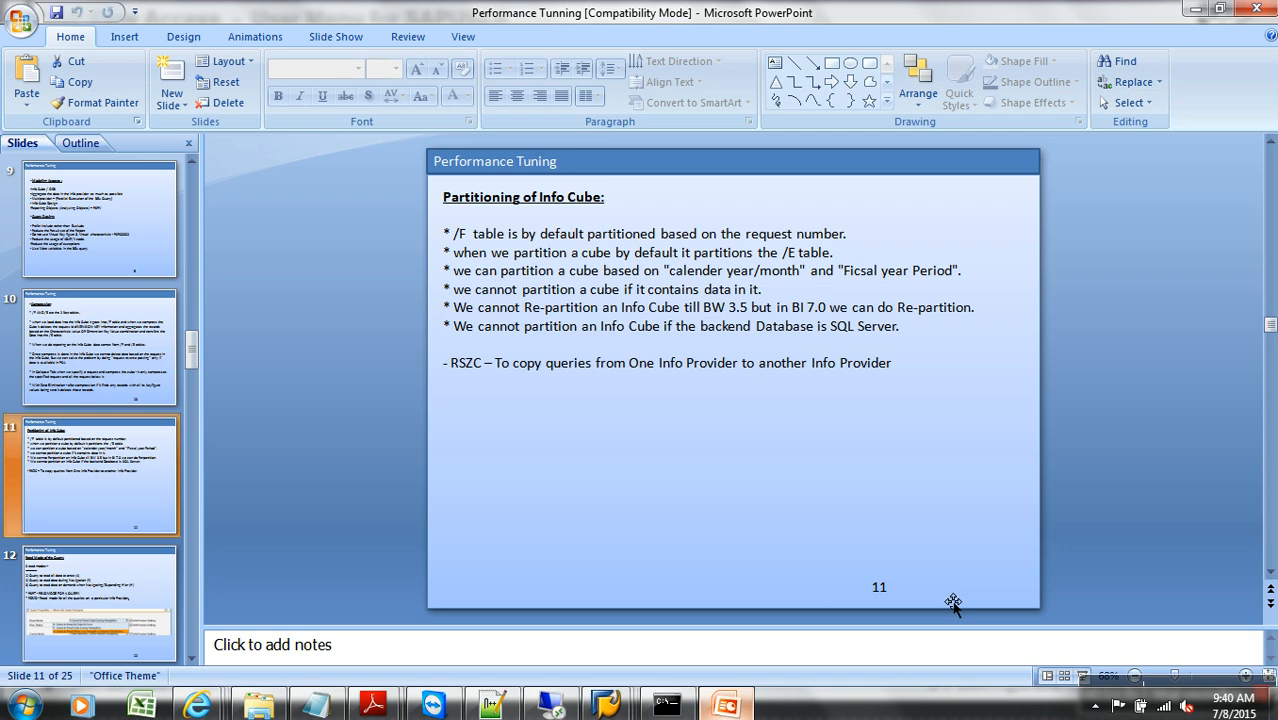